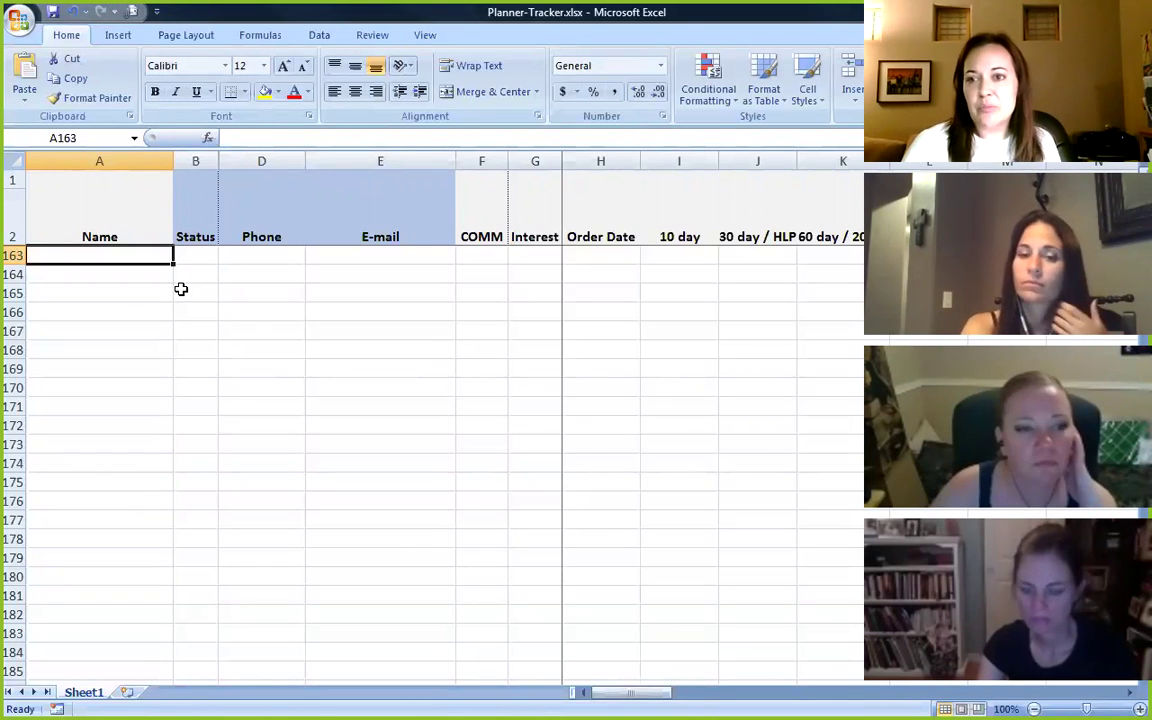
# Go through the contact fields of blank row 163 from Status, Phone and E-mail to COMM and Interest
pyautogui.press('Tab')
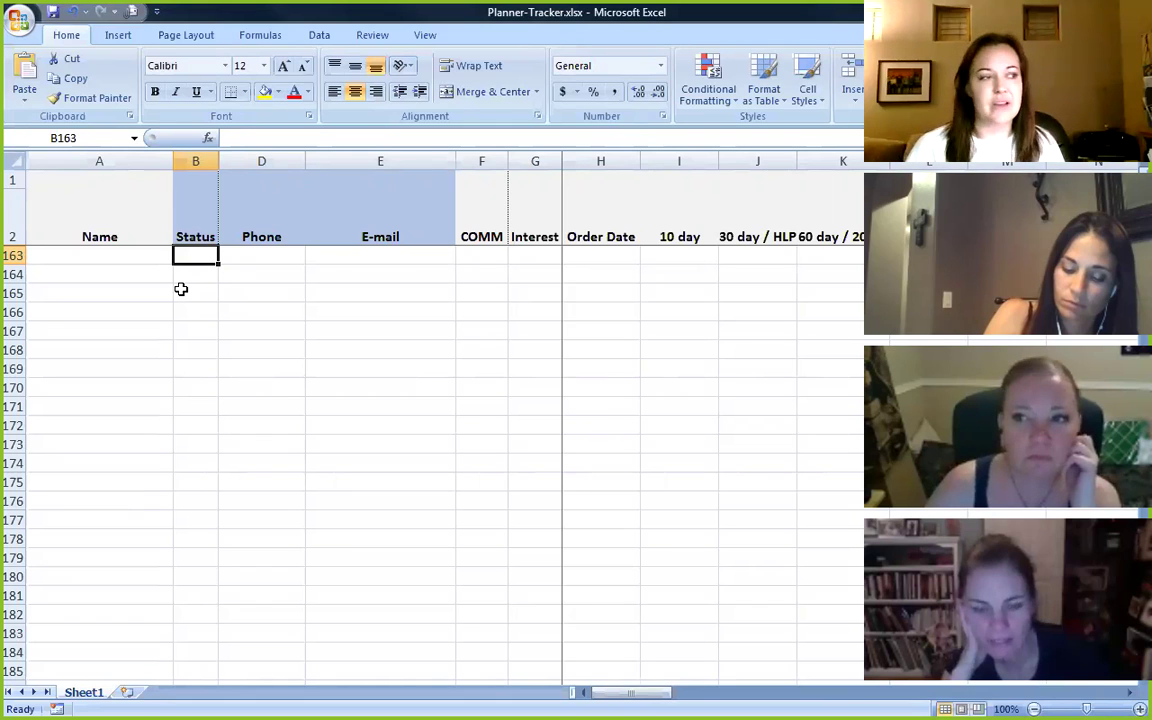
pyautogui.click(260, 260)
pyautogui.click(421, 268)
pyautogui.click(432, 253)
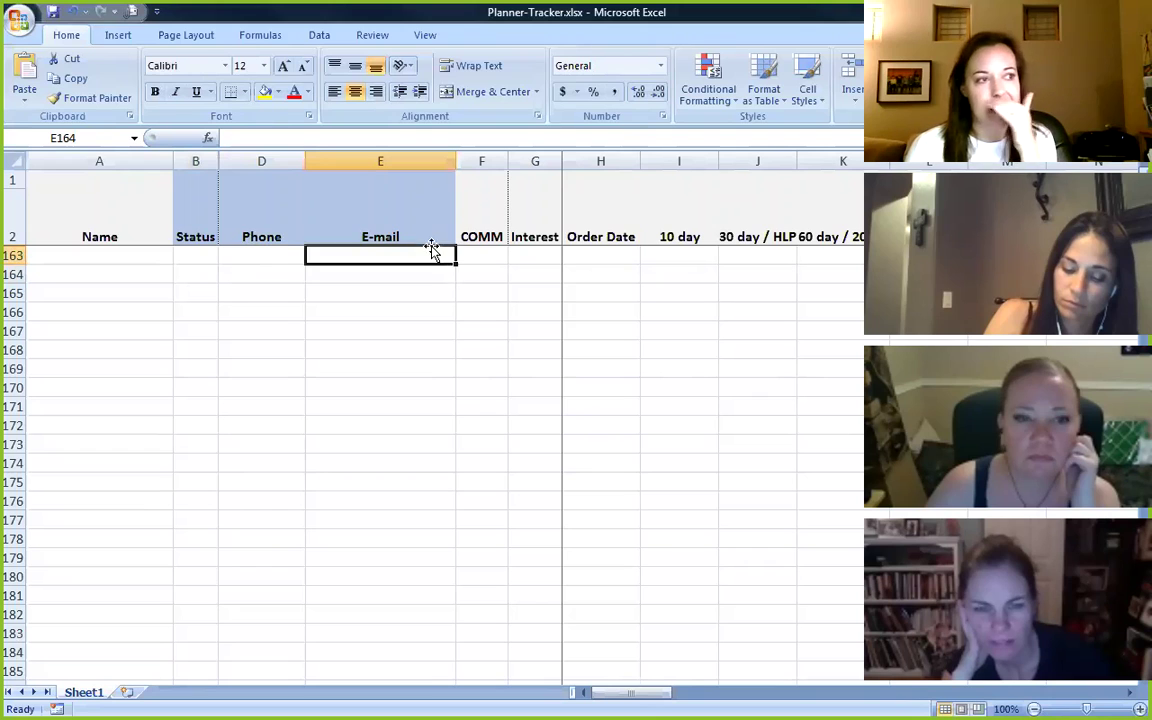
pyautogui.click(489, 256)
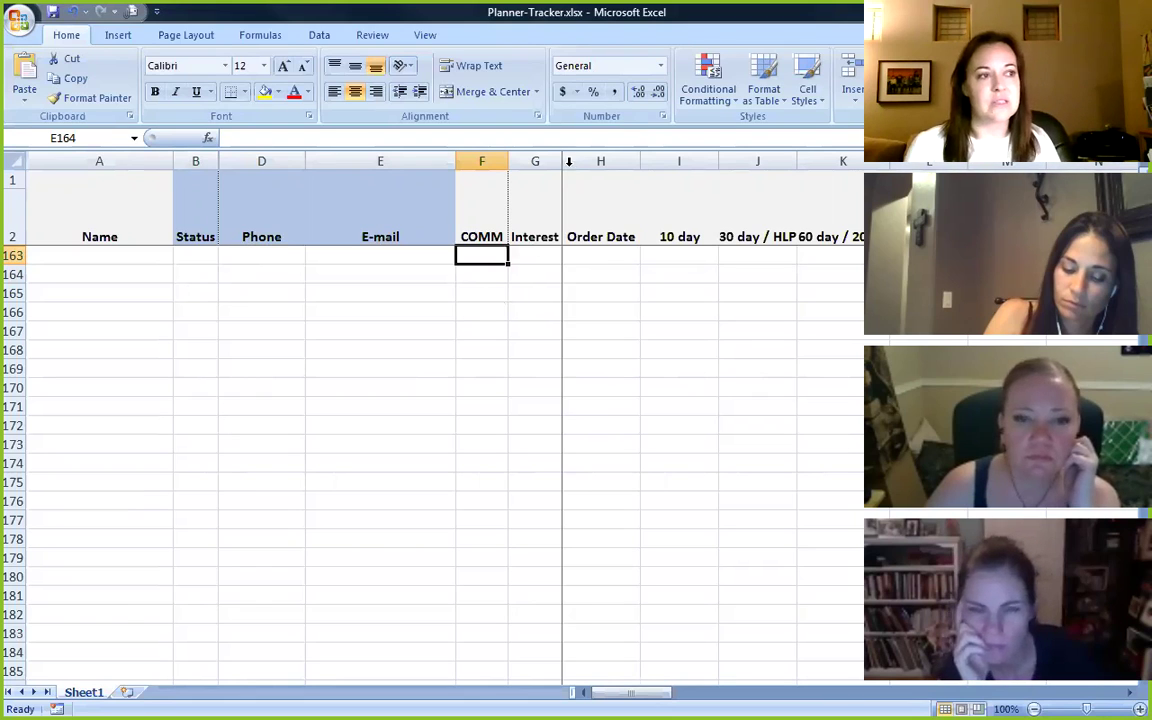
pyautogui.click(537, 258)
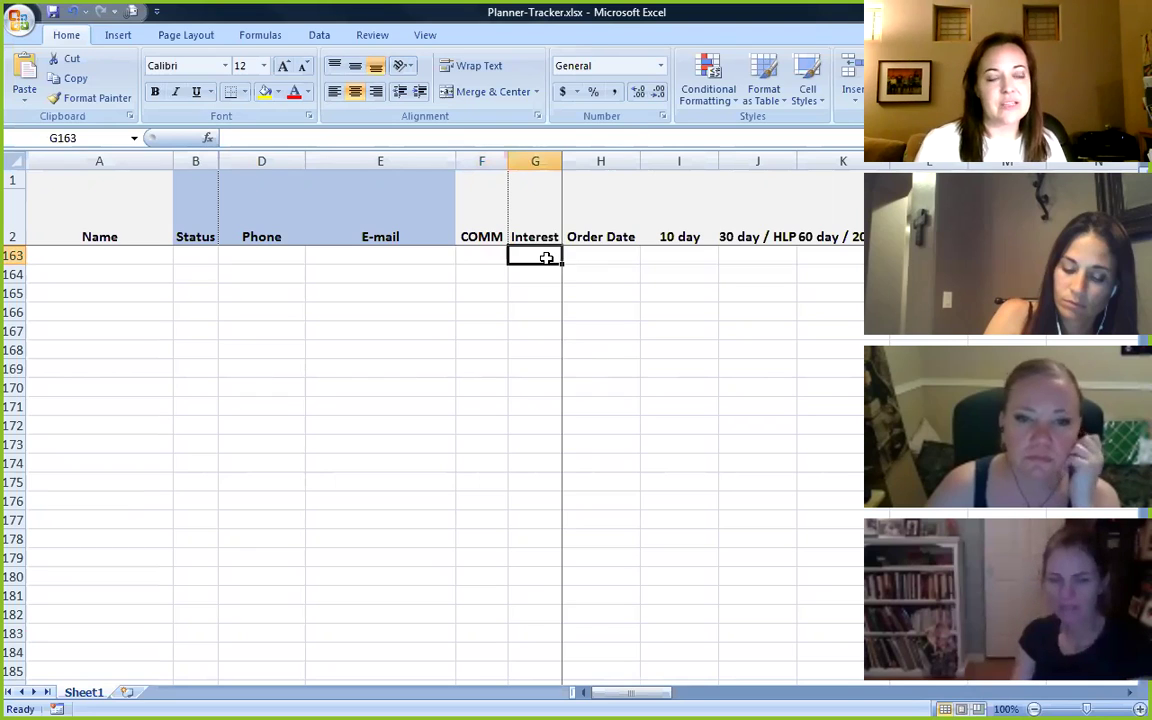
# Go through the follow-up date columns of row 163, starting at Order Date and continuing past 100 day
pyautogui.press('Tab')
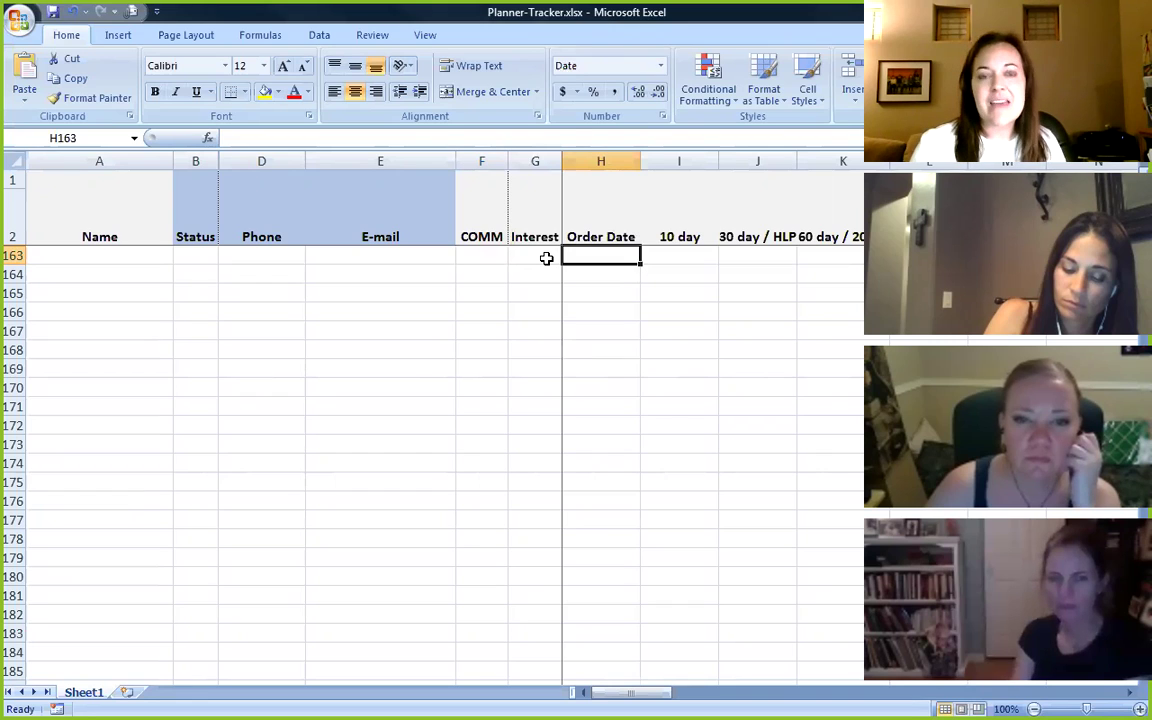
pyautogui.press('Tab')
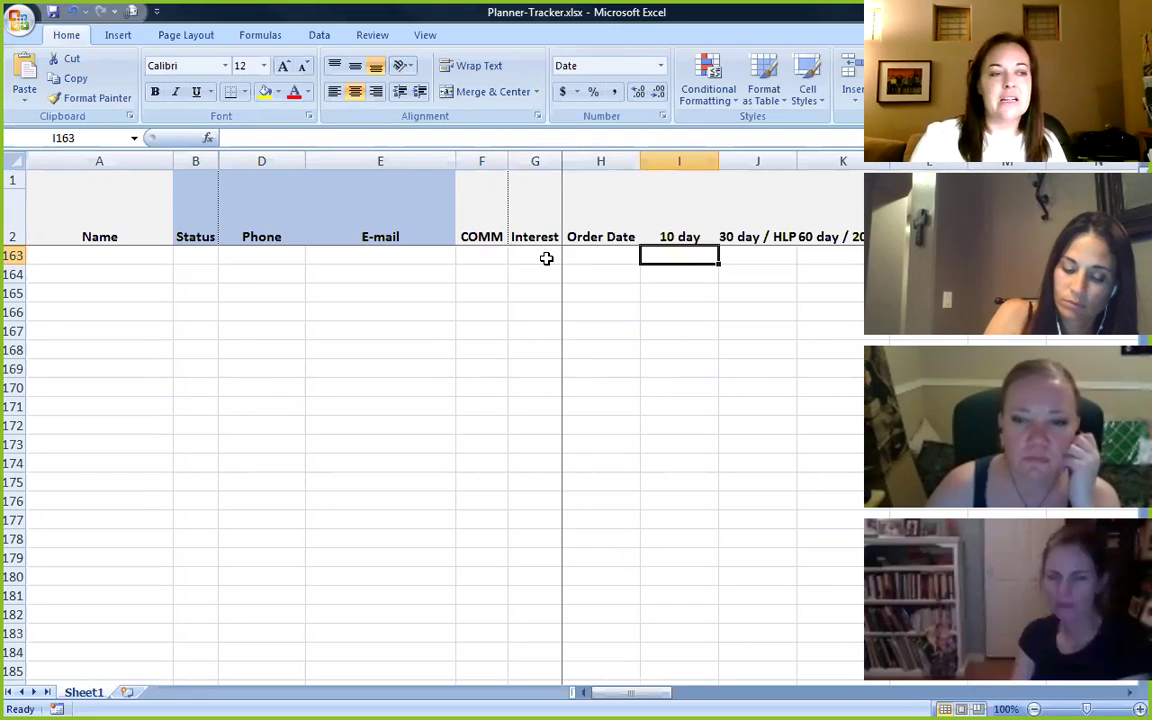
pyautogui.press('Tab')
pyautogui.press('Tab')
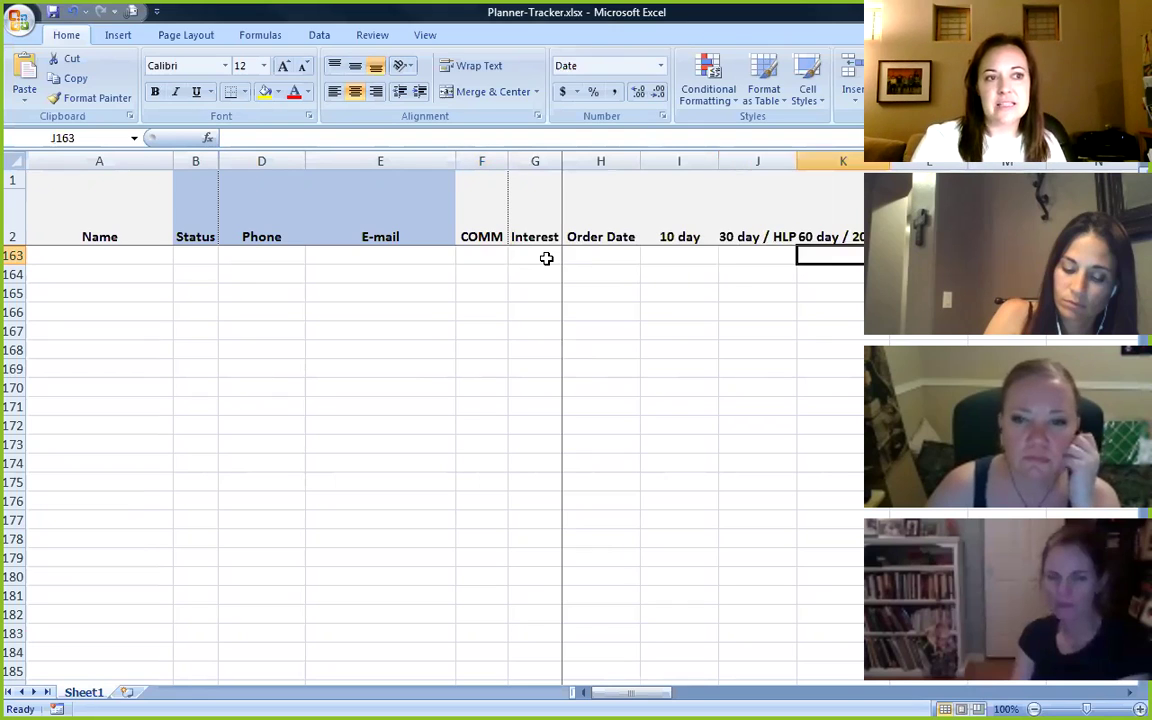
pyautogui.press('Tab')
pyautogui.press('Tab')
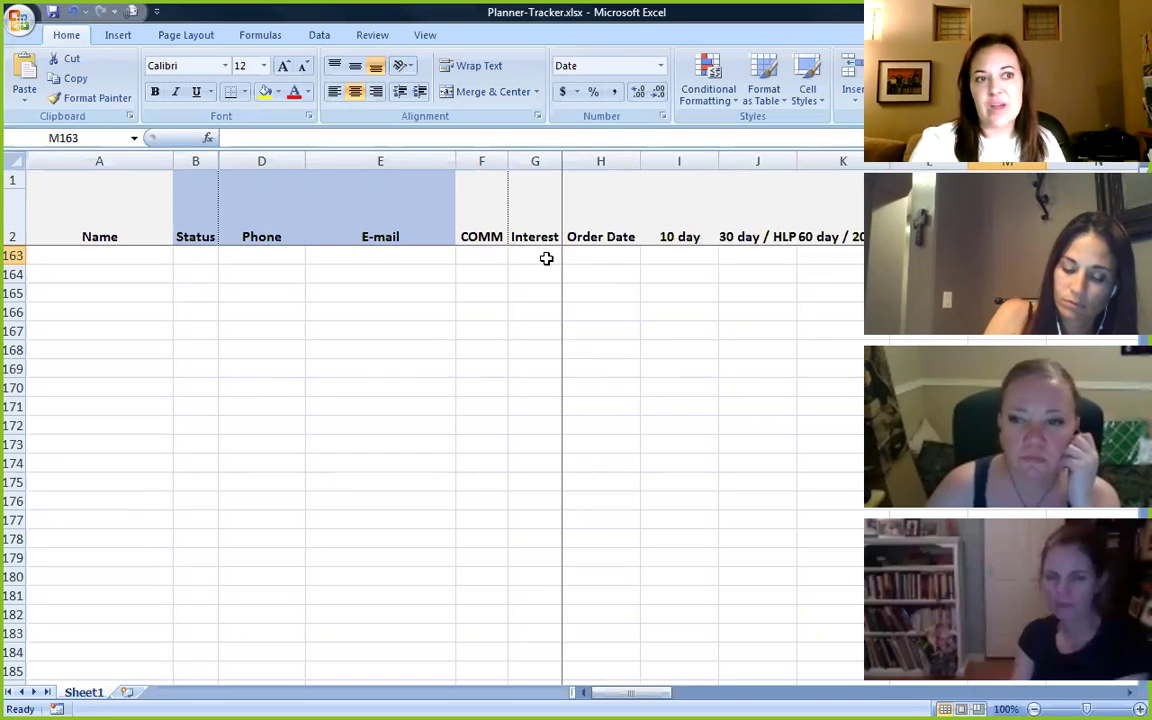
pyautogui.press('Tab')
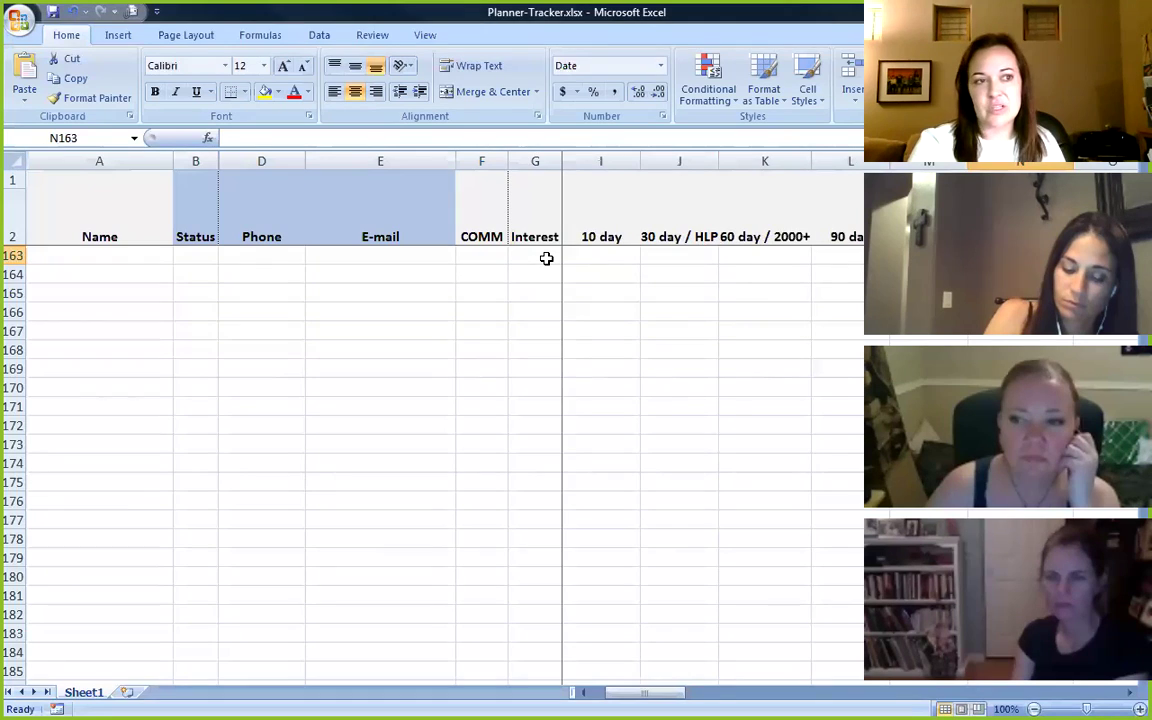
pyautogui.press('Tab')
pyautogui.press('Down')
pyautogui.press('Down')
pyautogui.press('Down')
pyautogui.press('End')
pyautogui.press('Up')
pyautogui.press('Up')
pyautogui.press('Up')
pyautogui.press('Up')
pyautogui.press('Left')
pyautogui.press('Left')
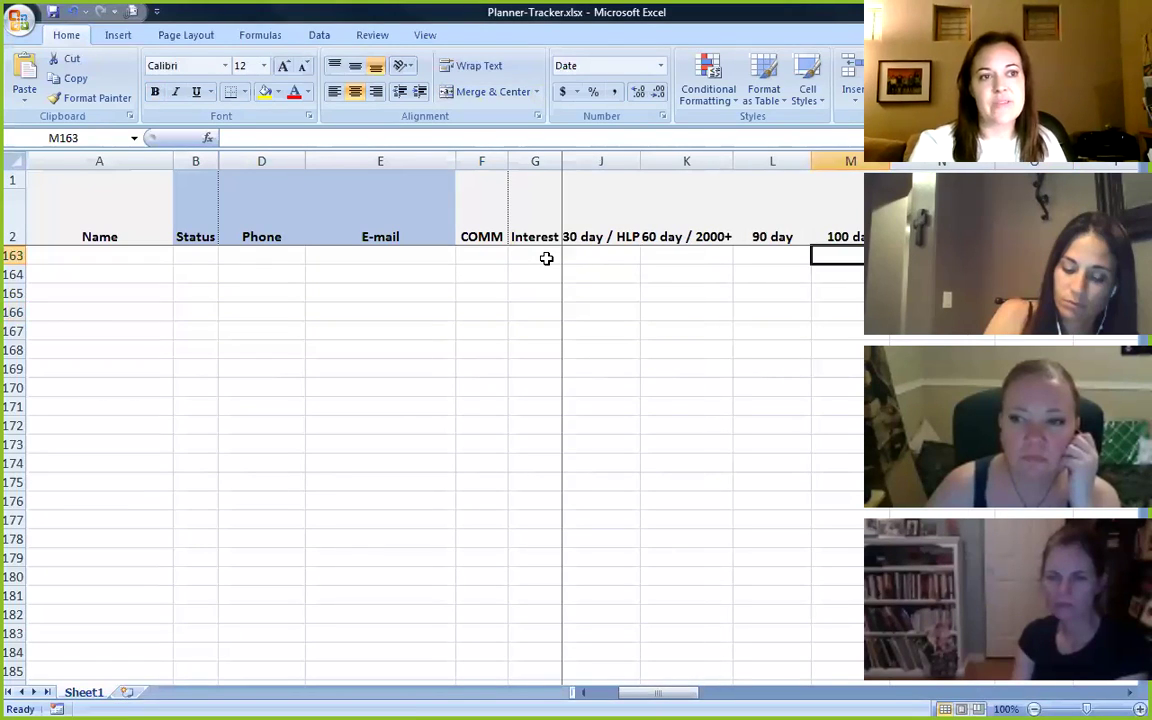
pyautogui.press('Left')
pyautogui.press('Left')
pyautogui.press('Left')
pyautogui.press('Left')
pyautogui.press('Left')
pyautogui.press('Left')
pyautogui.press('Left')
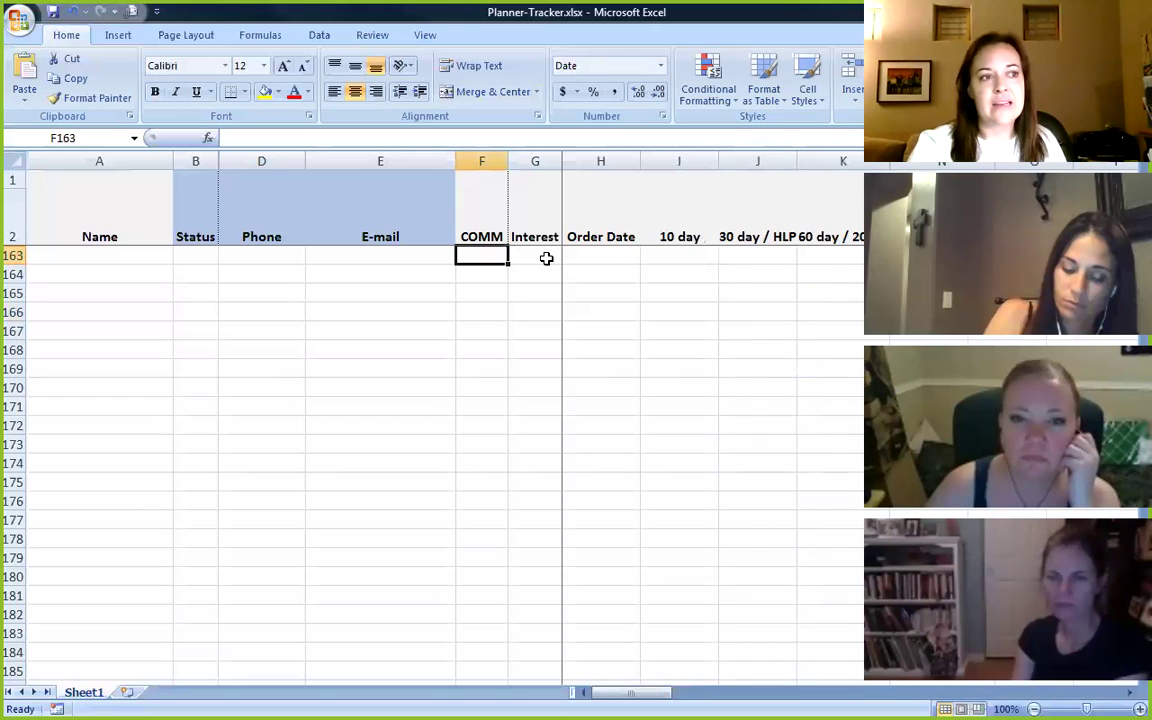
# Examine the follow-up columns of row 163 from Order Date to column P and look at the options for cell P163
pyautogui.press('Right')
pyautogui.press('Right')
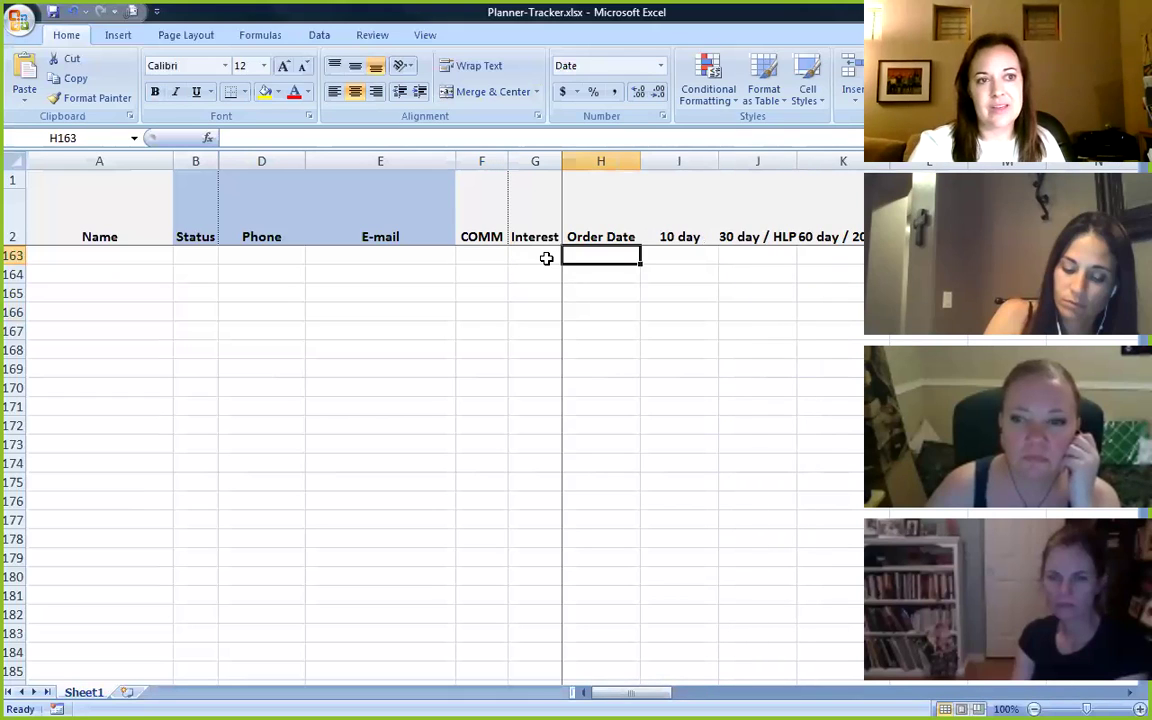
pyautogui.press('Right')
pyautogui.press('Right')
pyautogui.press('Right')
pyautogui.press('Right')
pyautogui.press('Right')
pyautogui.press('Right')
pyautogui.press('Right')
pyautogui.press('Right')
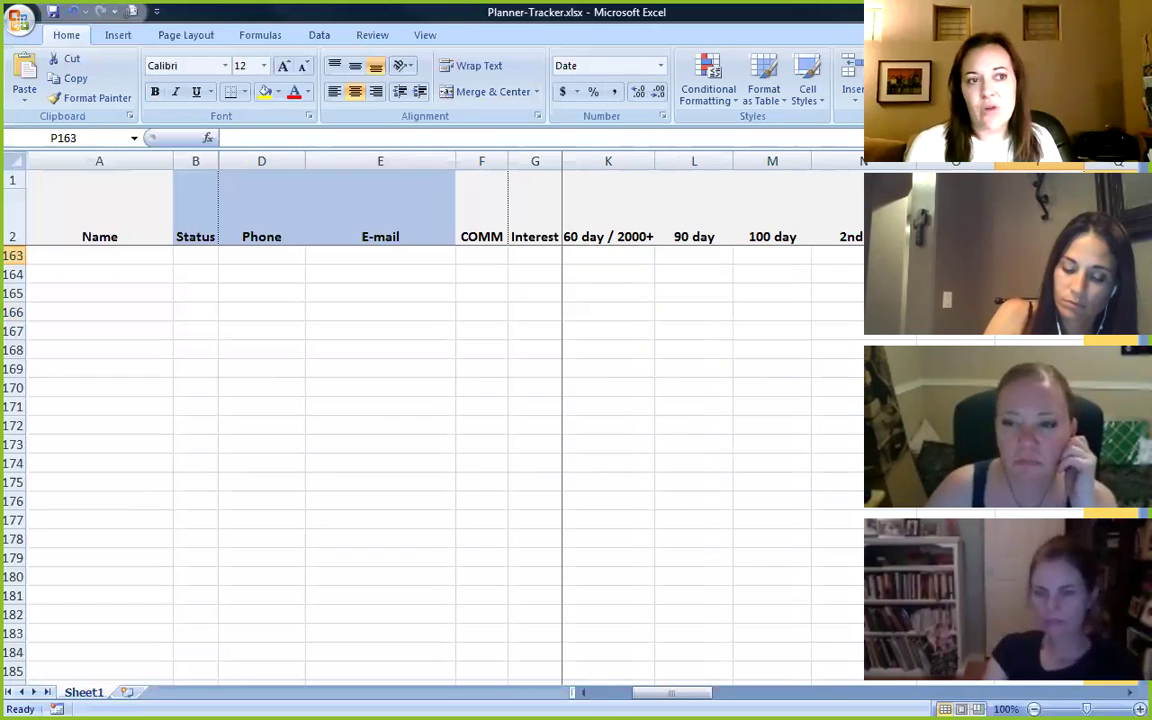
pyautogui.rightClick(800, 254)
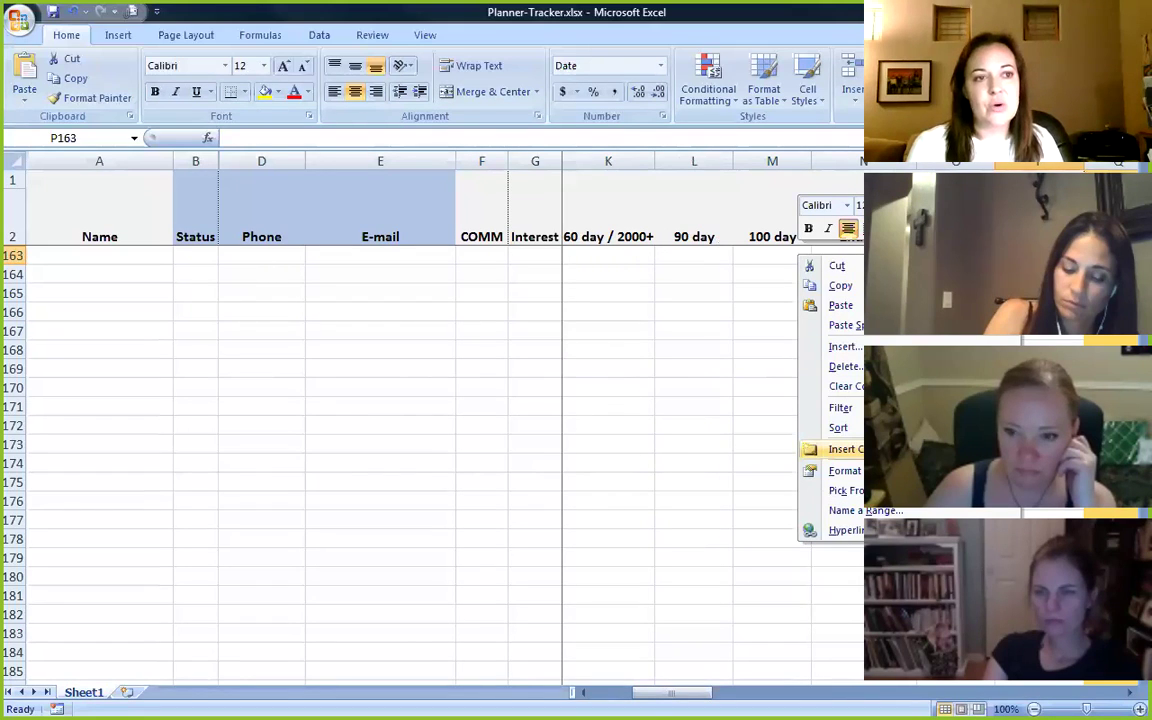
pyautogui.press('Escape')
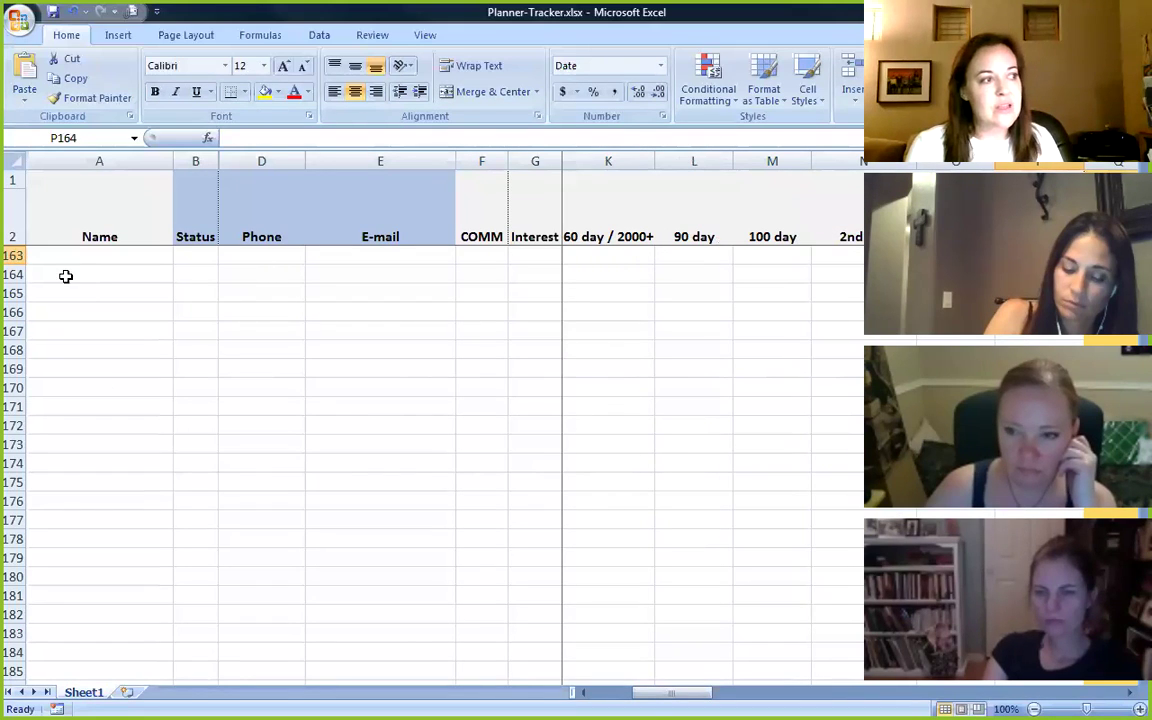
# Add a comment reading "Met at Vendor booth" to the blank Name cell in row 163
pyautogui.click(80, 258)
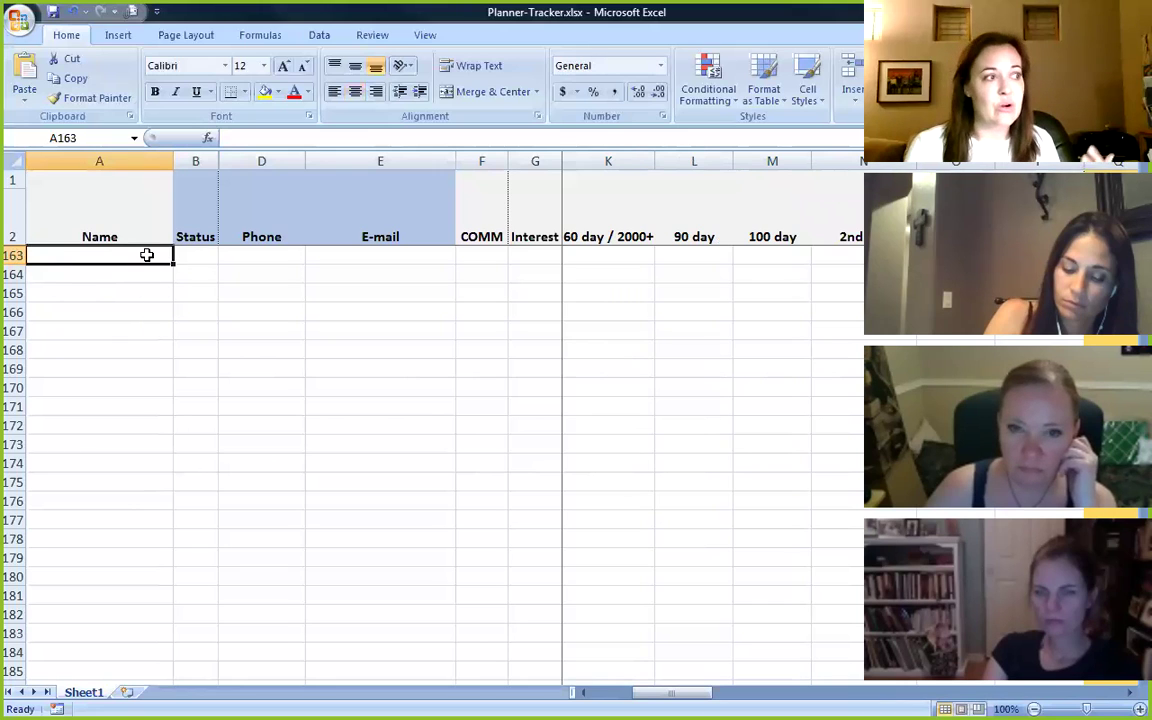
pyautogui.rightClick(147, 259)
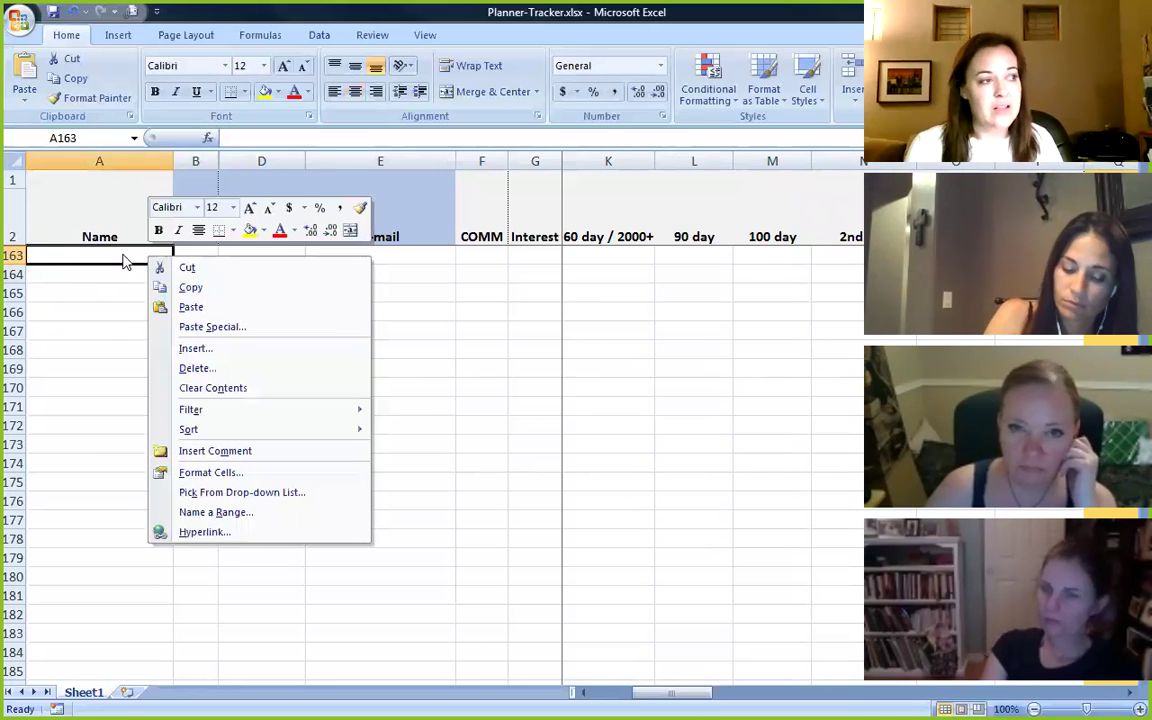
pyautogui.click(206, 451)
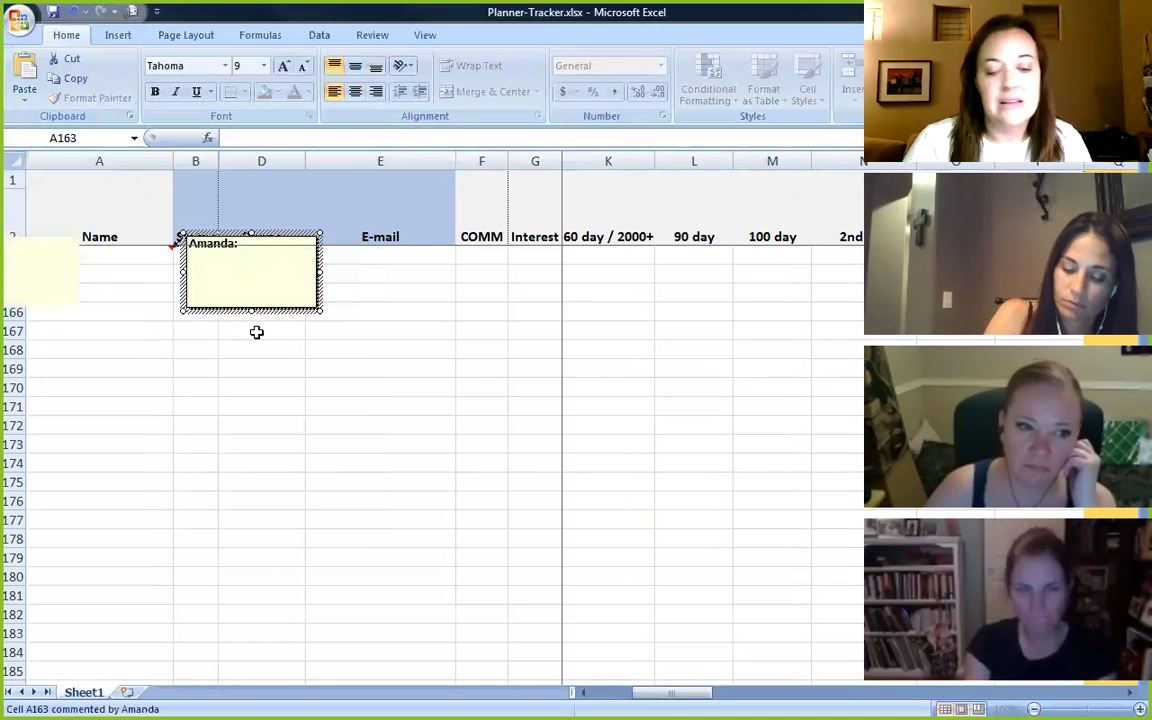
pyautogui.write('Me')
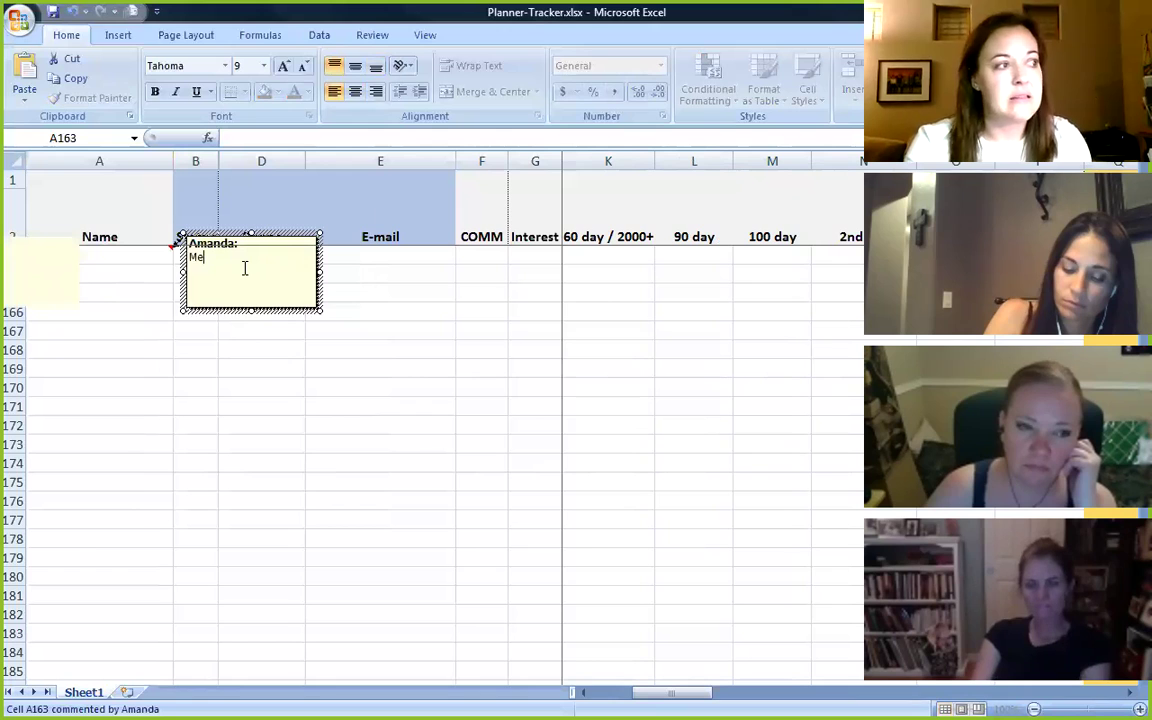
pyautogui.write('t at end')
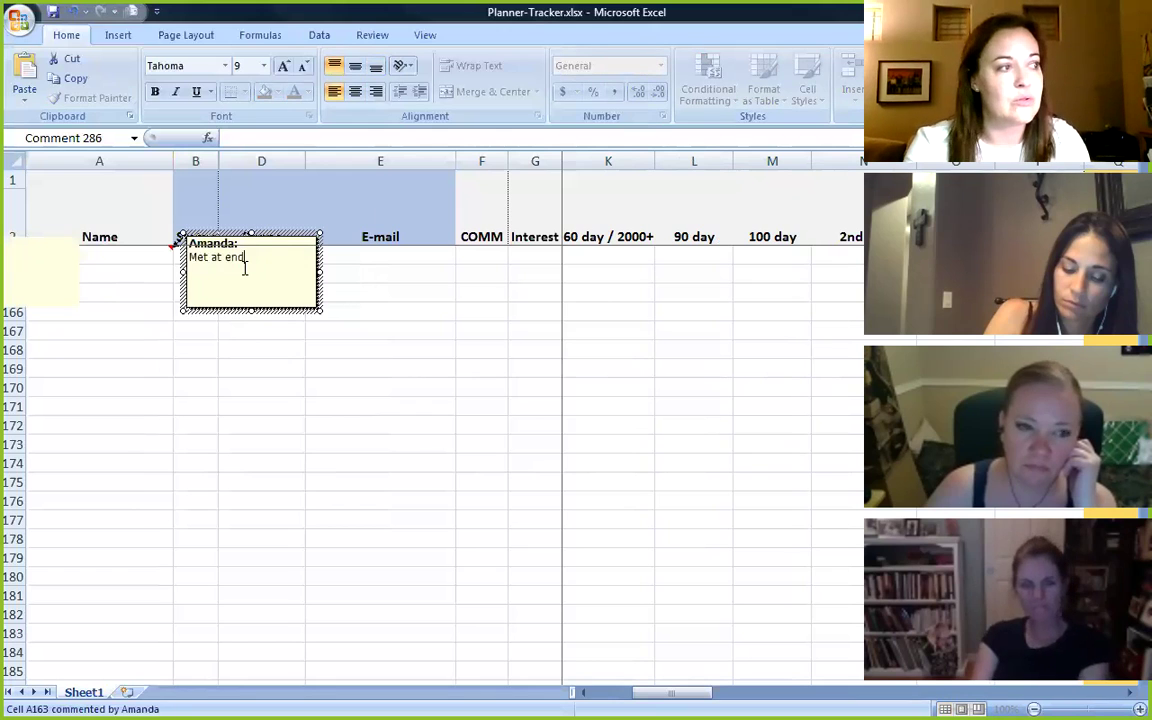
pyautogui.press('BackSpace')
pyautogui.press('BackSpace')
pyautogui.press('BackSpace')
pyautogui.write('Vendor booth')
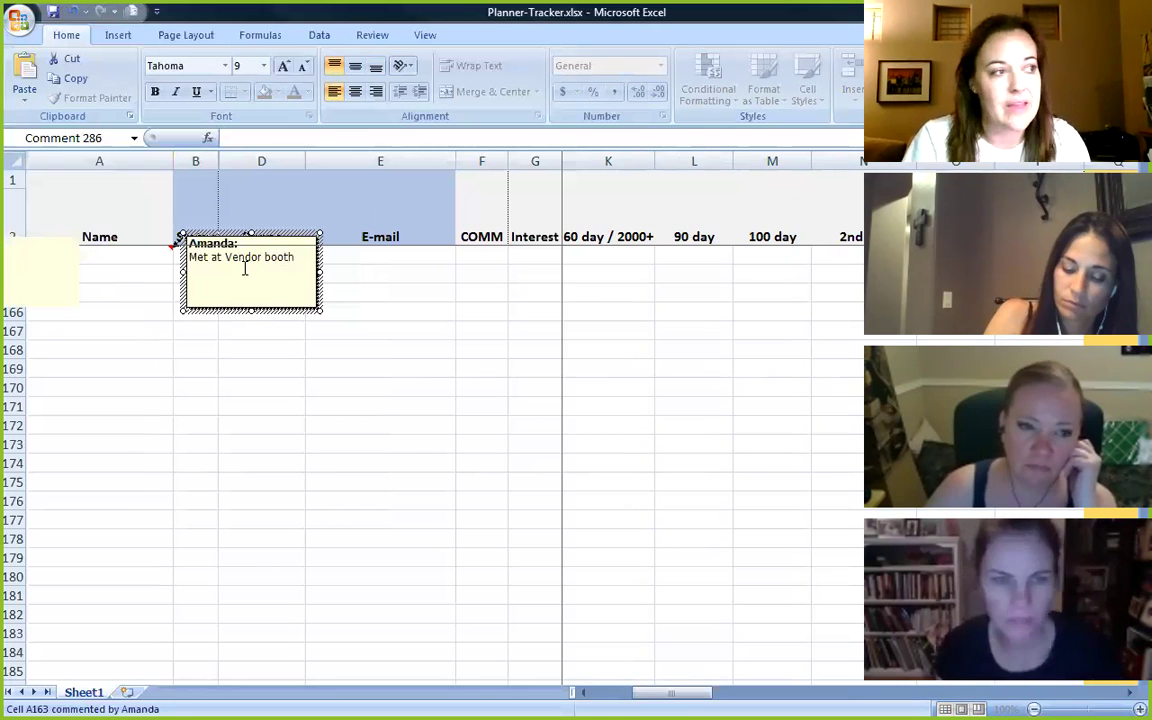
pyautogui.click(215, 348)
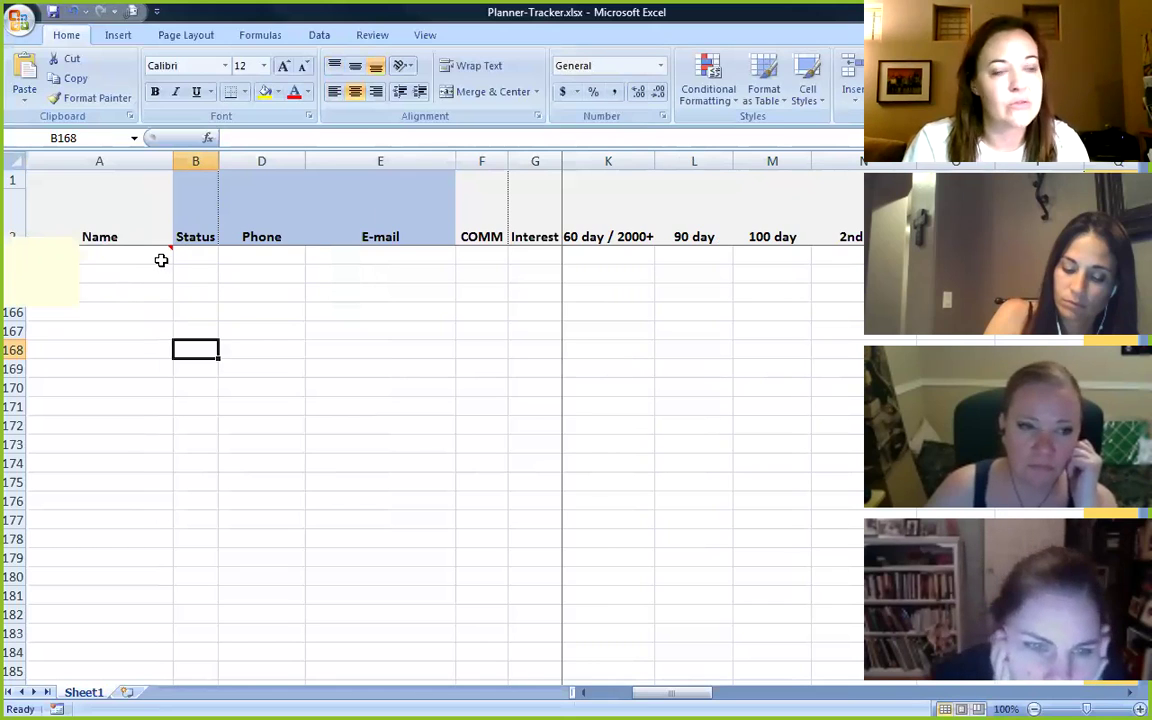
# Display the vendor booth comment on cell A163 and delete it
pyautogui.moveTo(161, 253)
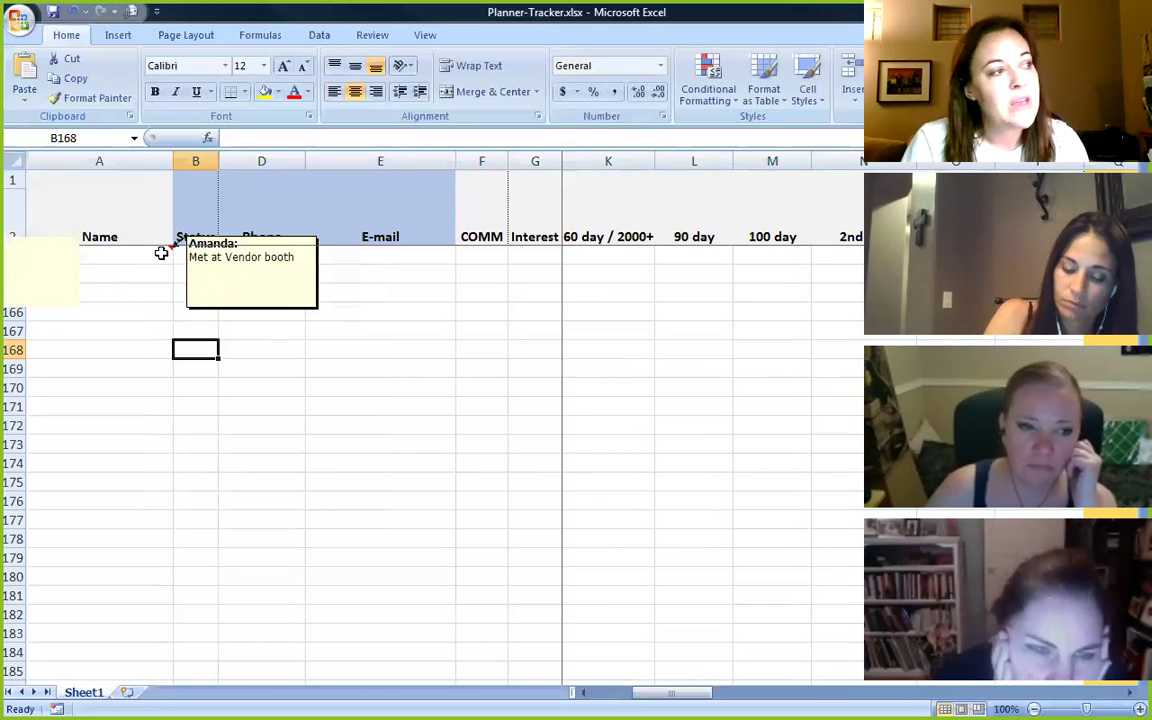
pyautogui.rightClick(145, 260)
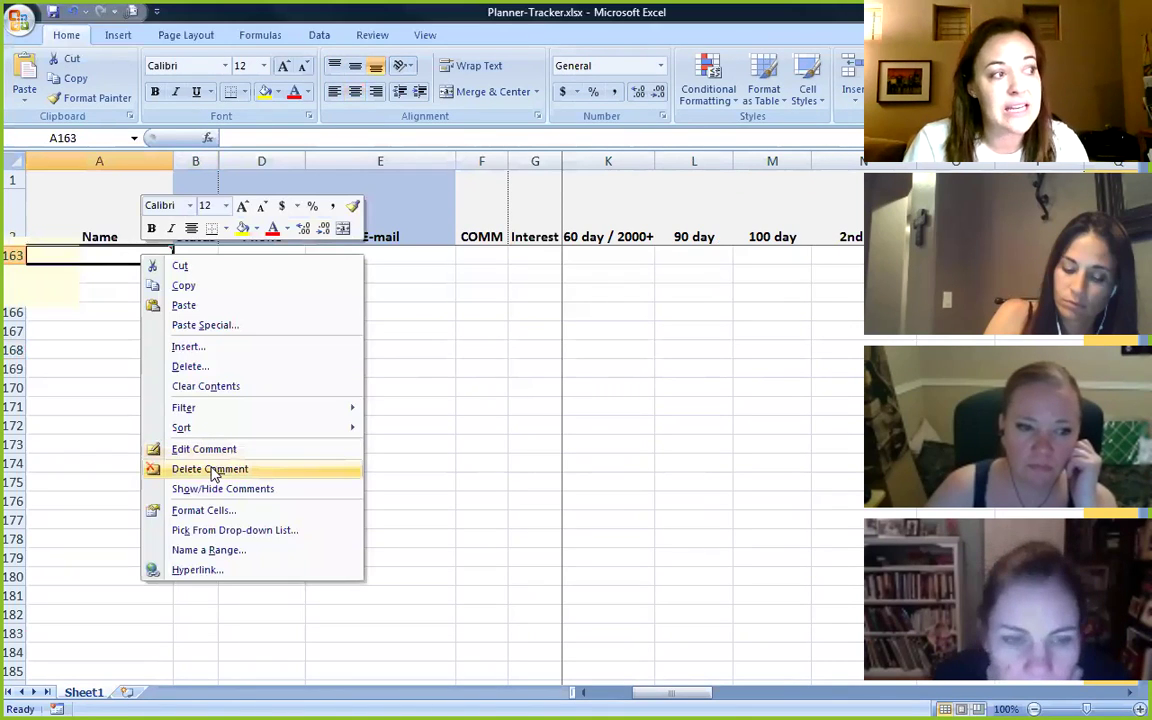
pyautogui.click(212, 470)
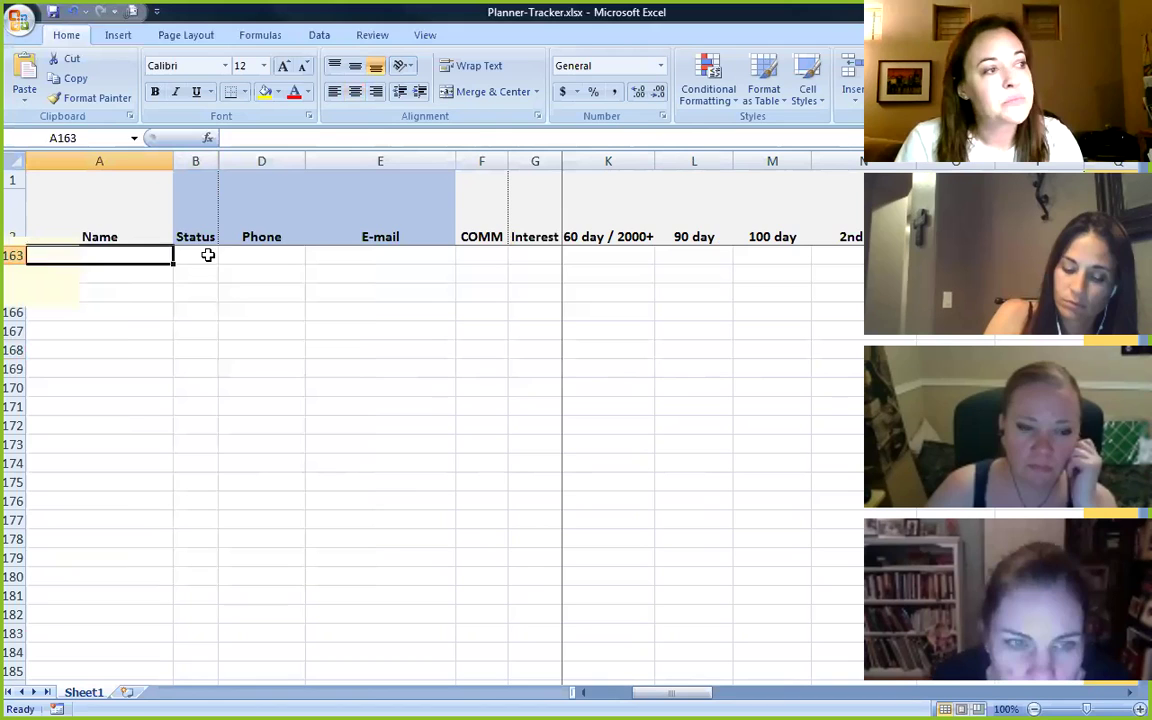
# Insert a comment without any note text on cell P163
pyautogui.click(1007, 255)
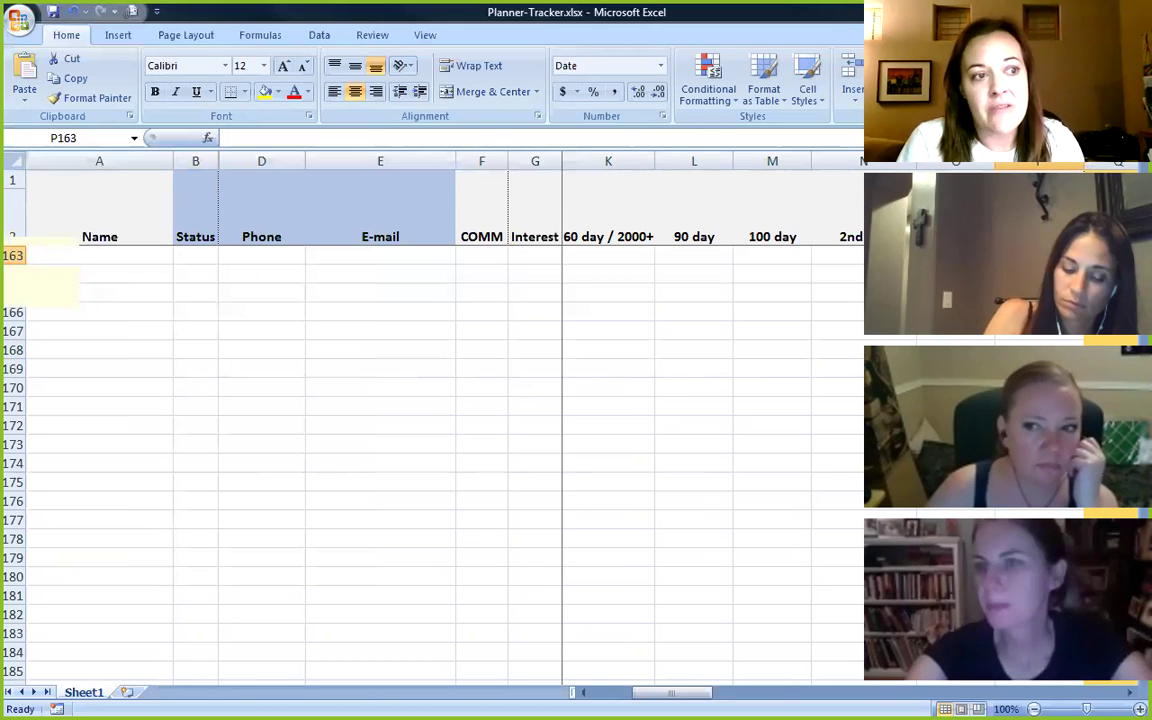
pyautogui.rightClick(1007, 255)
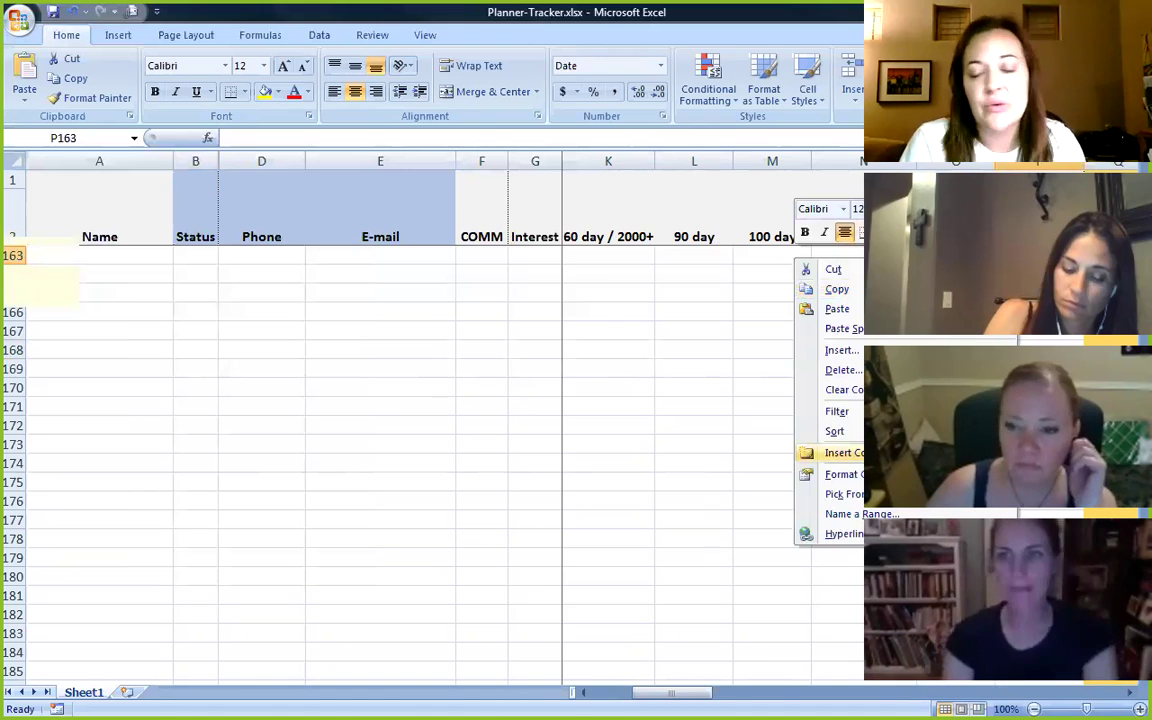
pyautogui.click(843, 452)
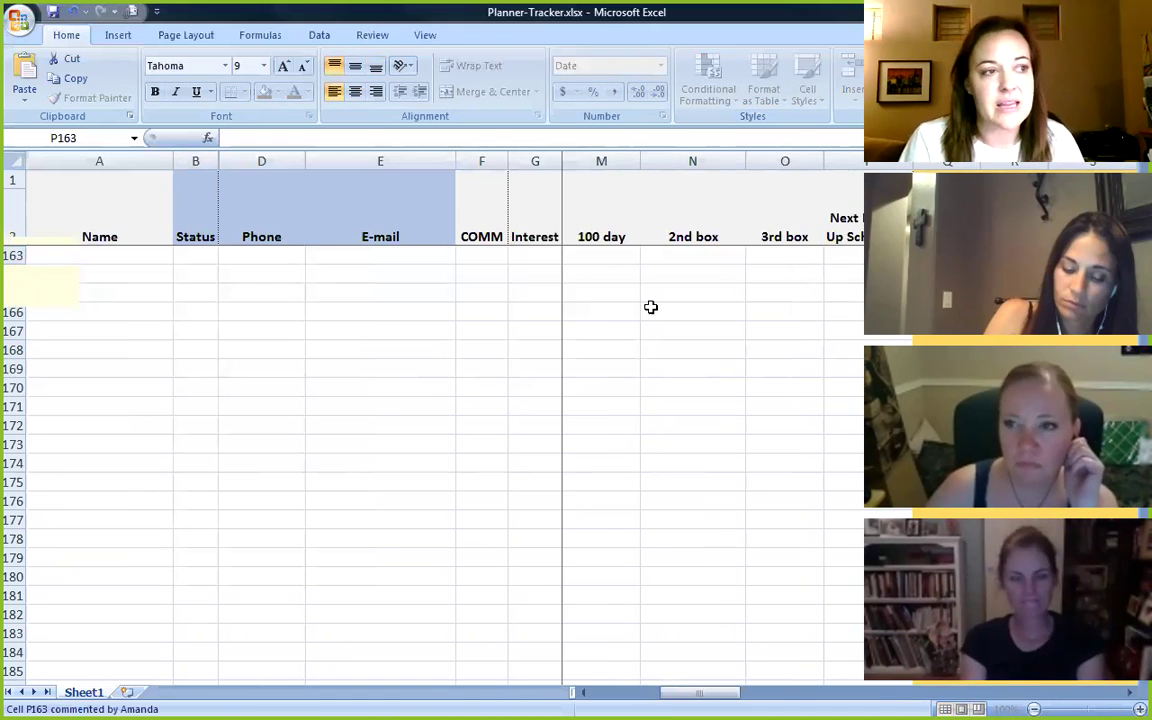
pyautogui.click(594, 255)
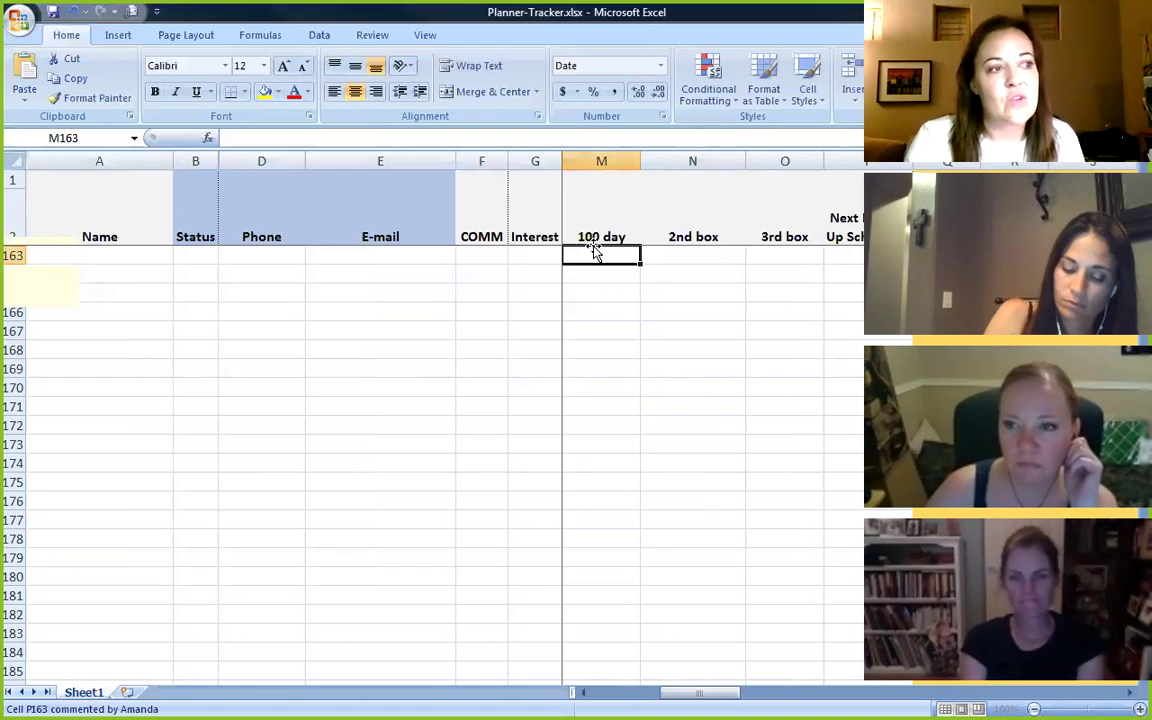
# Look back through the follow-up columns of row 163 from 100 day toward Order Date
pyautogui.press('Left')
pyautogui.press('Left')
pyautogui.press('Left')
pyautogui.press('Left')
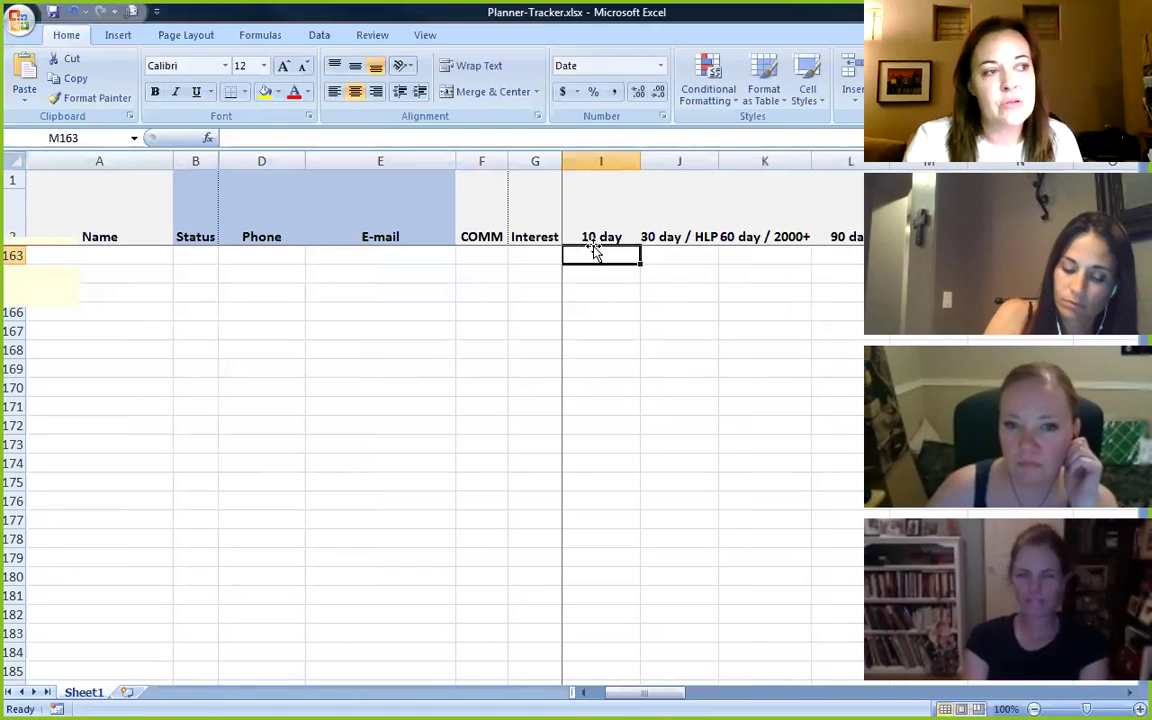
pyautogui.press('Left')
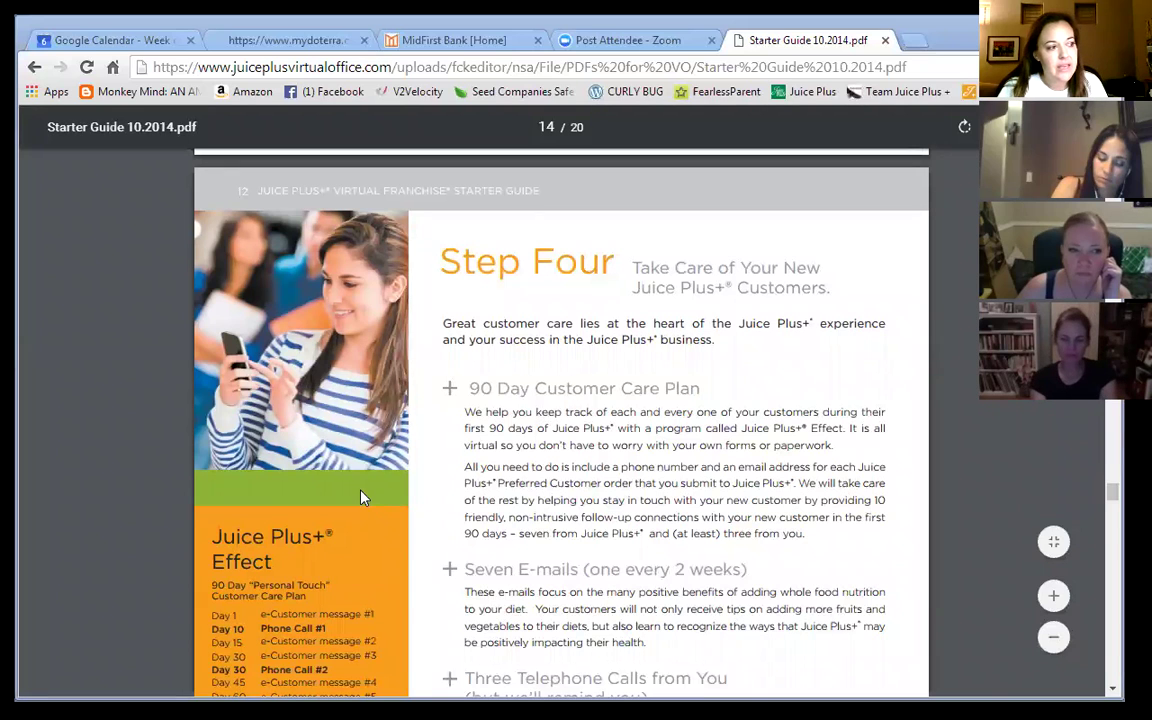
# Switch to the Starter Guide PDF in the browser and examine the 90 Day Customer Care Plan schedule, highlighting Phone Call #1 and Phone Call #2
pyautogui.scroll(-2, 363, 497)
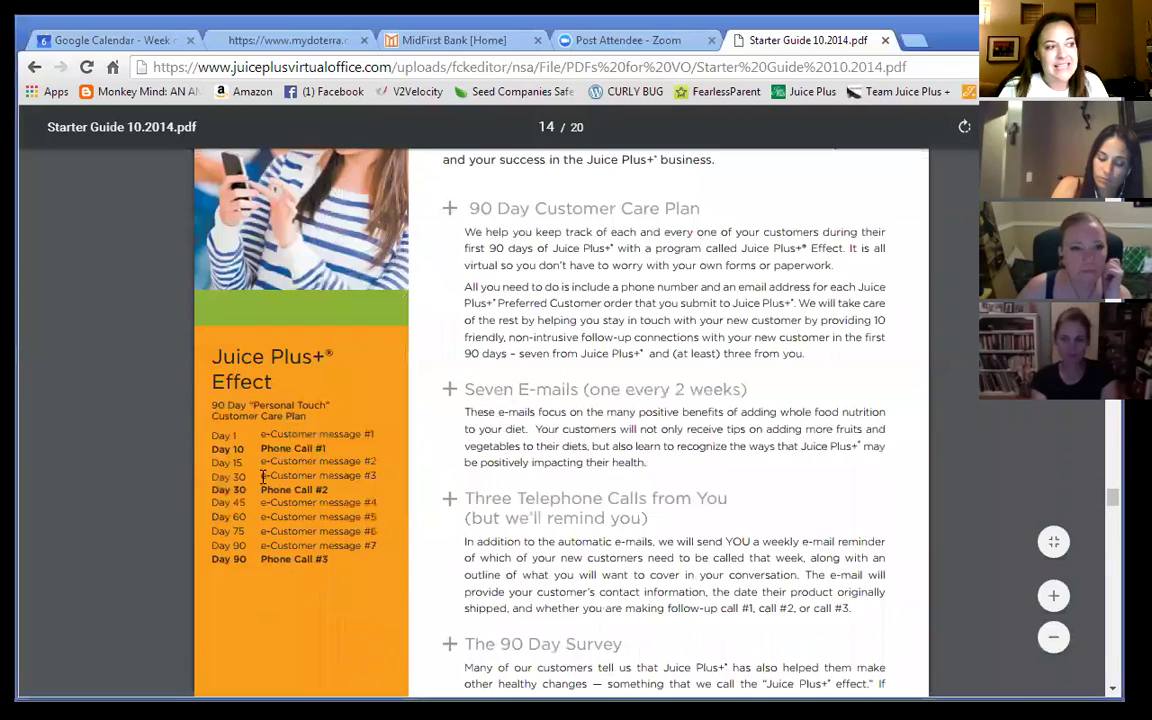
pyautogui.moveTo(326, 449); pyautogui.dragTo(305, 503)
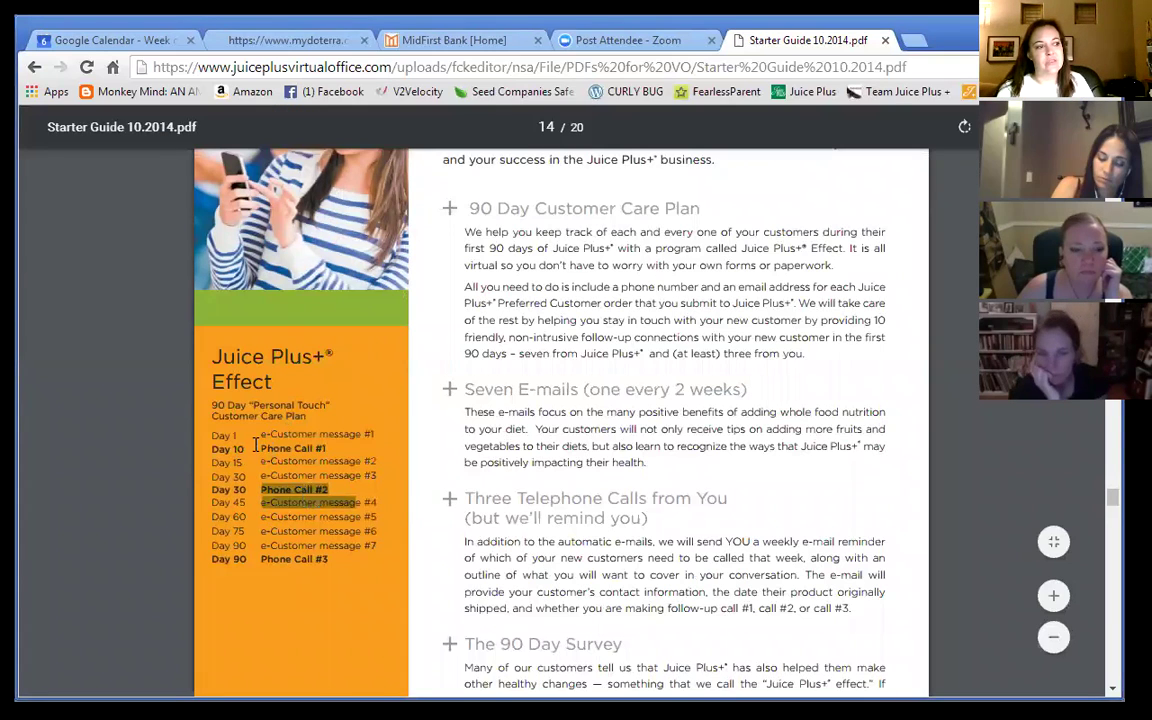
pyautogui.moveTo(263, 449); pyautogui.dragTo(326, 449)
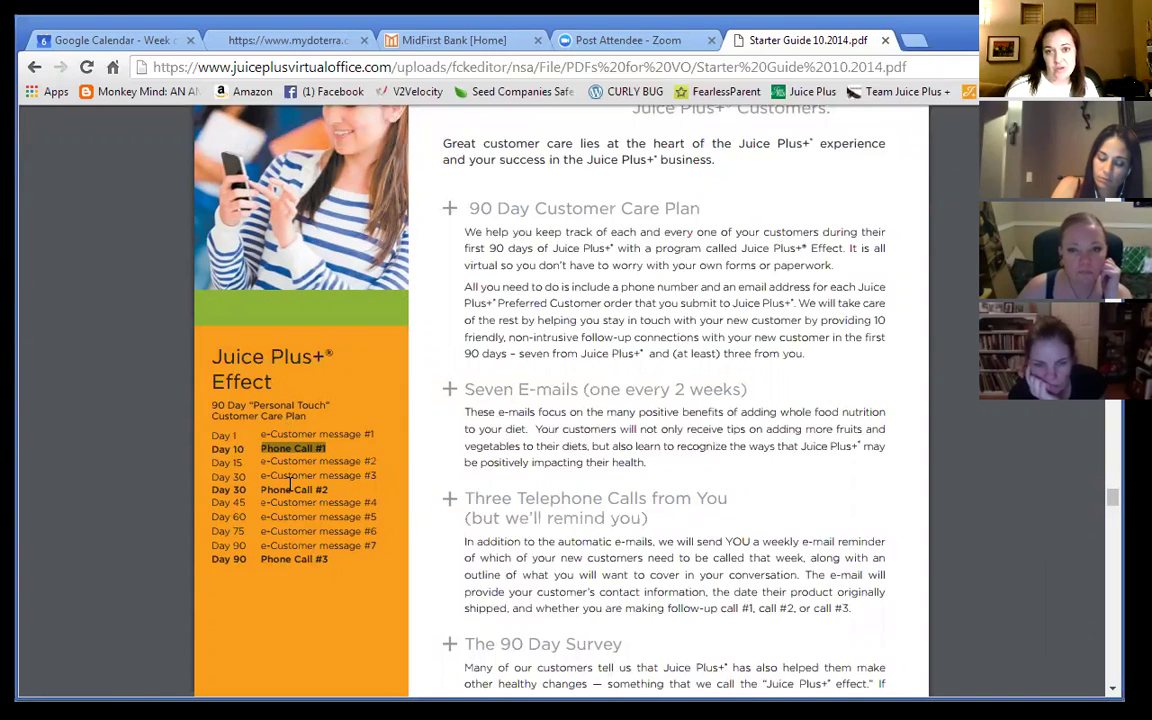
pyautogui.moveTo(338, 476); pyautogui.dragTo(261, 490)
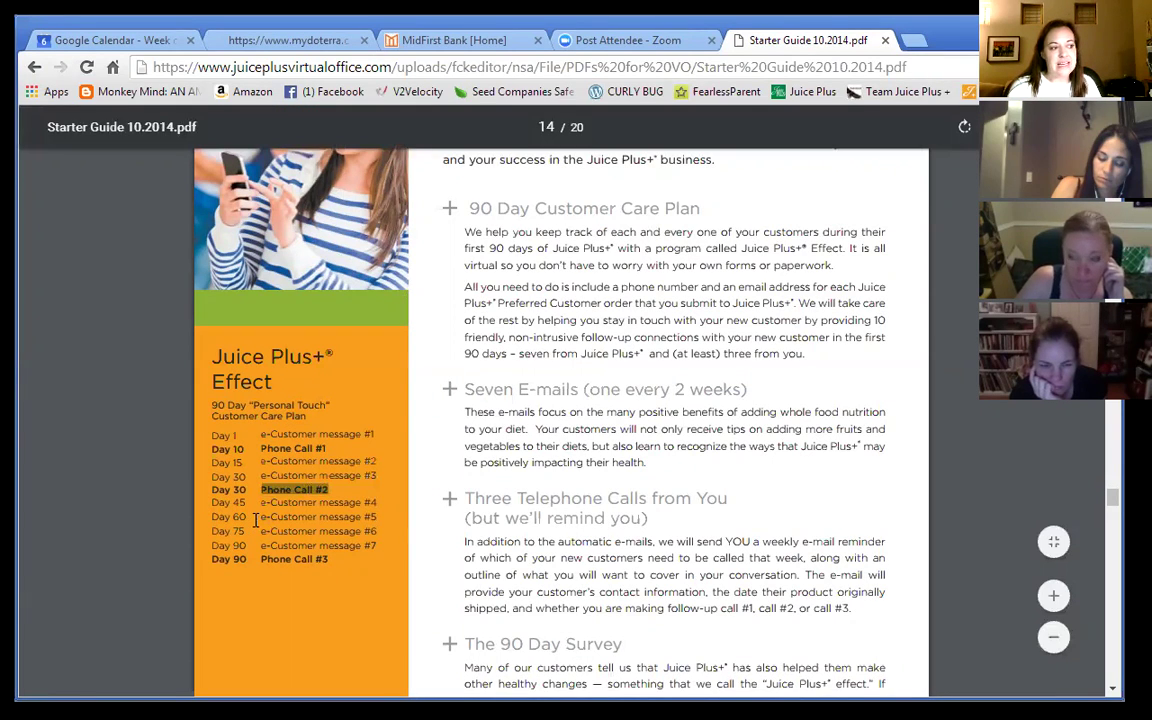
# Highlight e-Customer message #5 and Phone Call #3 in the care plan schedule and examine the telephone call section
pyautogui.moveTo(258, 517); pyautogui.dragTo(376, 517)
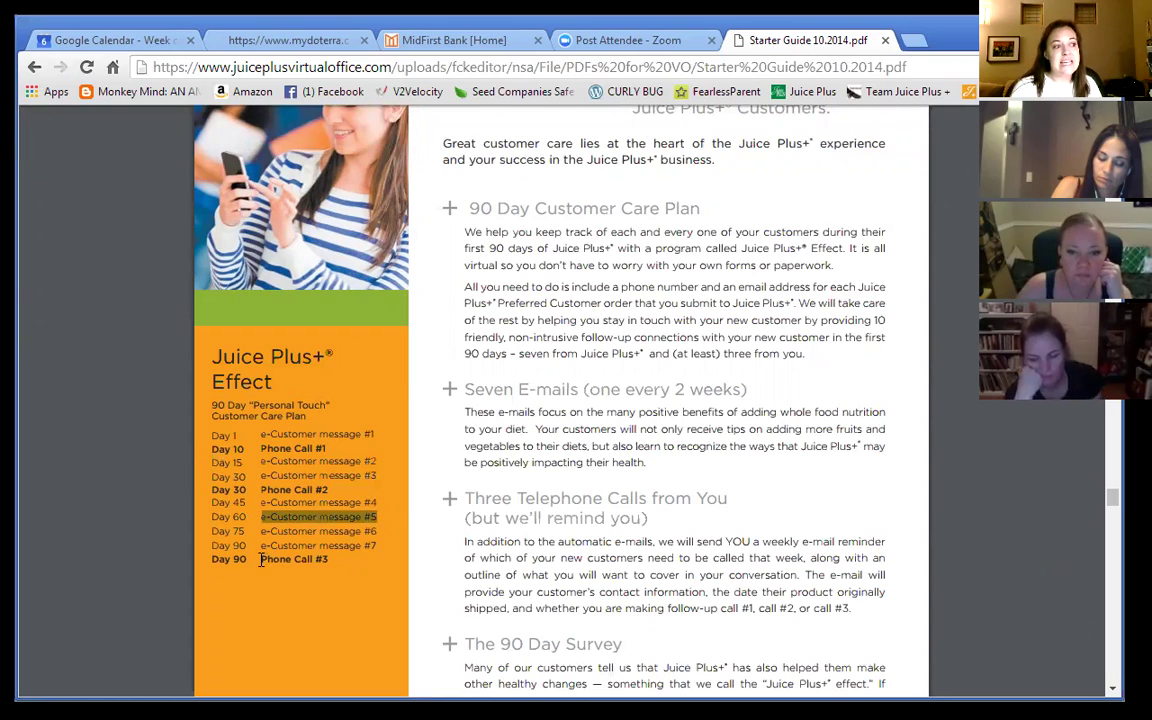
pyautogui.moveTo(262, 560); pyautogui.dragTo(282, 612)
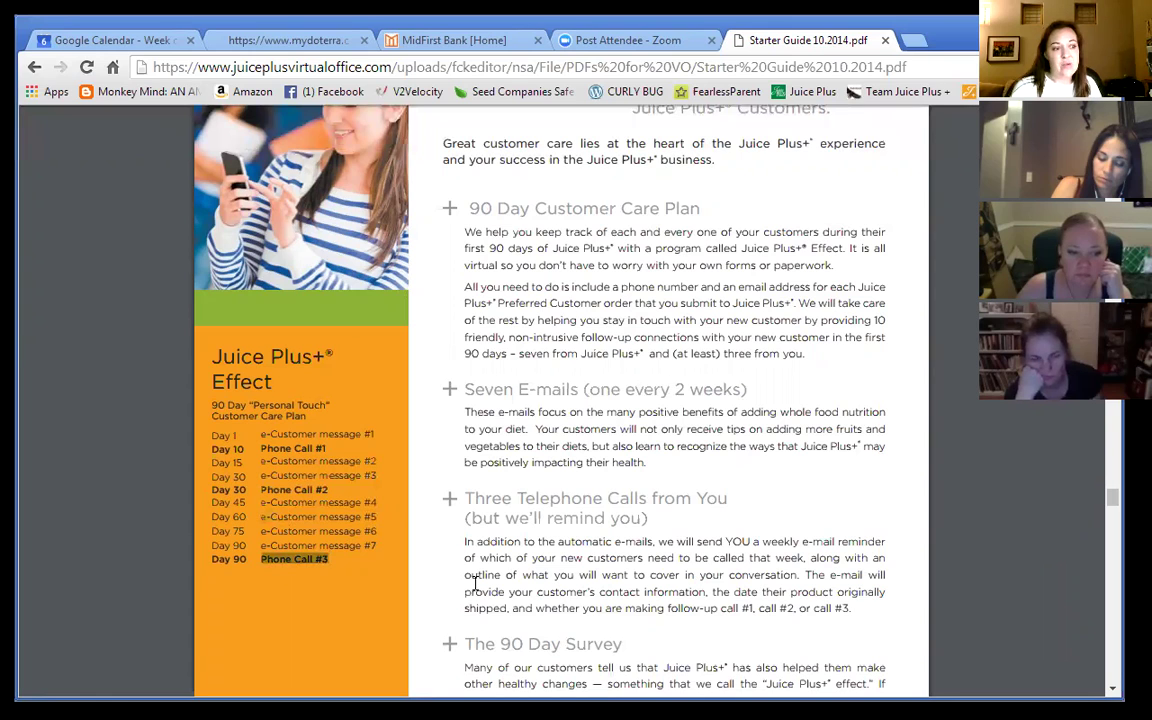
pyautogui.scroll(-1, 437, 578)
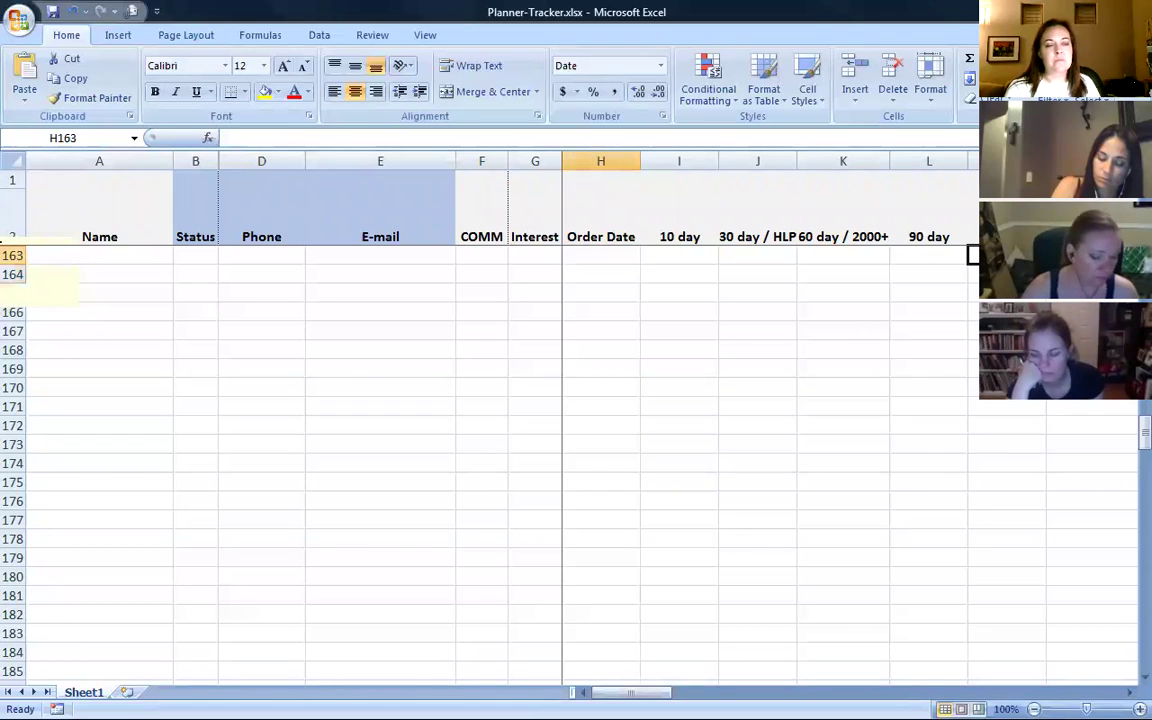
# Switch to the Planner-Tracker workbook and look across the follow-up columns from 100 day to the Next Follow-Up Scheduled heading
pyautogui.press('Up')
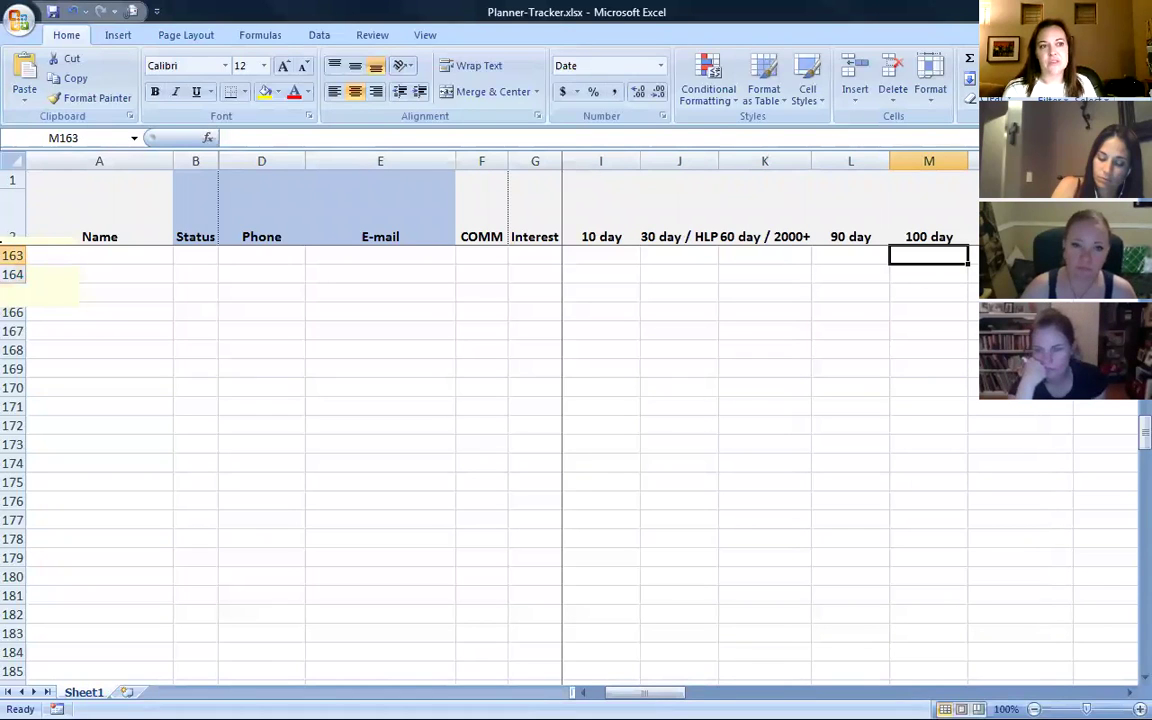
pyautogui.press('Right')
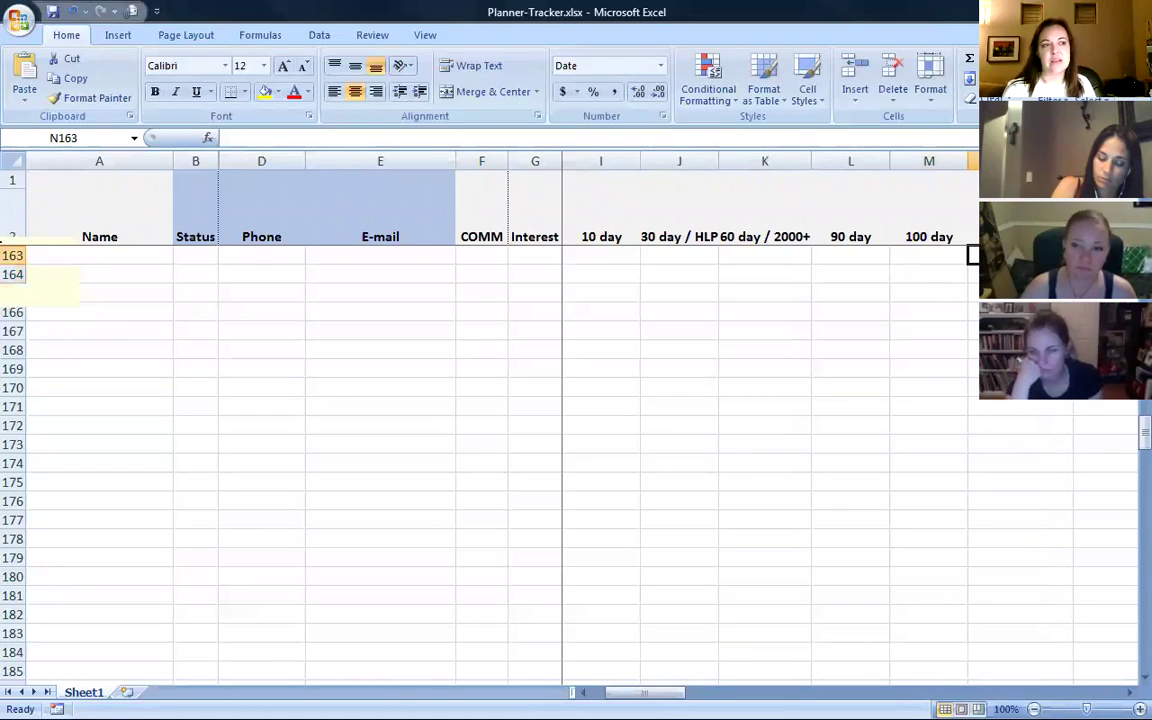
pyautogui.press('Right')
pyautogui.press('Right')
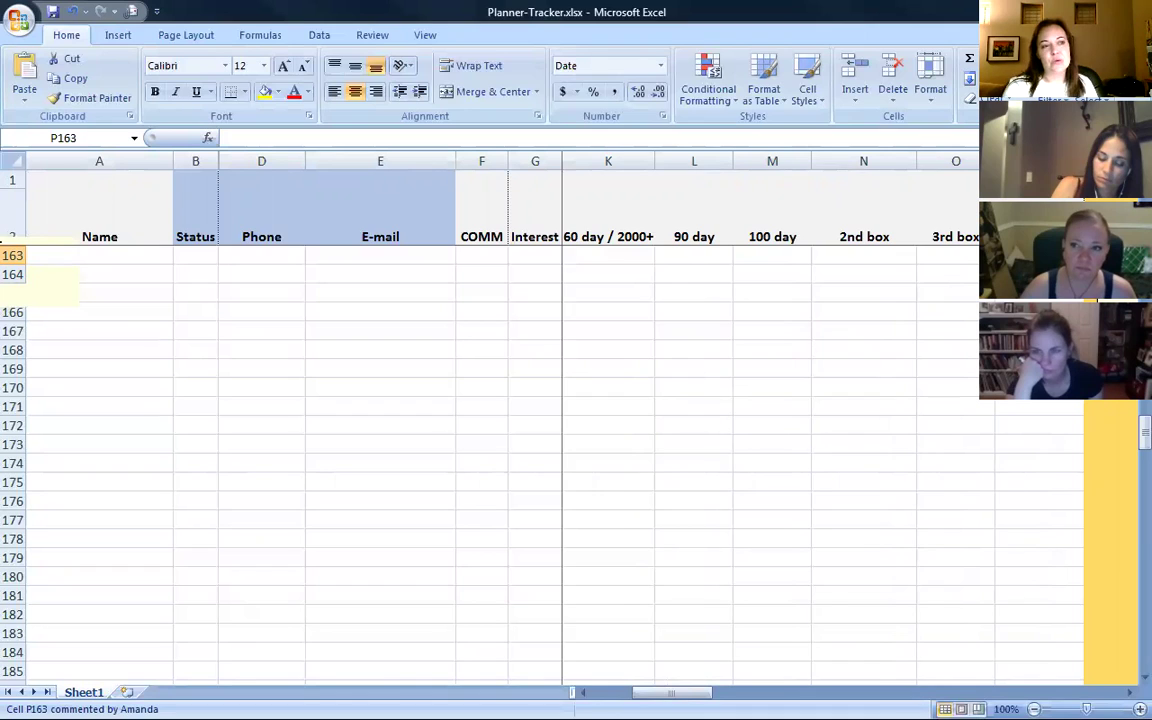
pyautogui.hscroll(1, 560, 450)
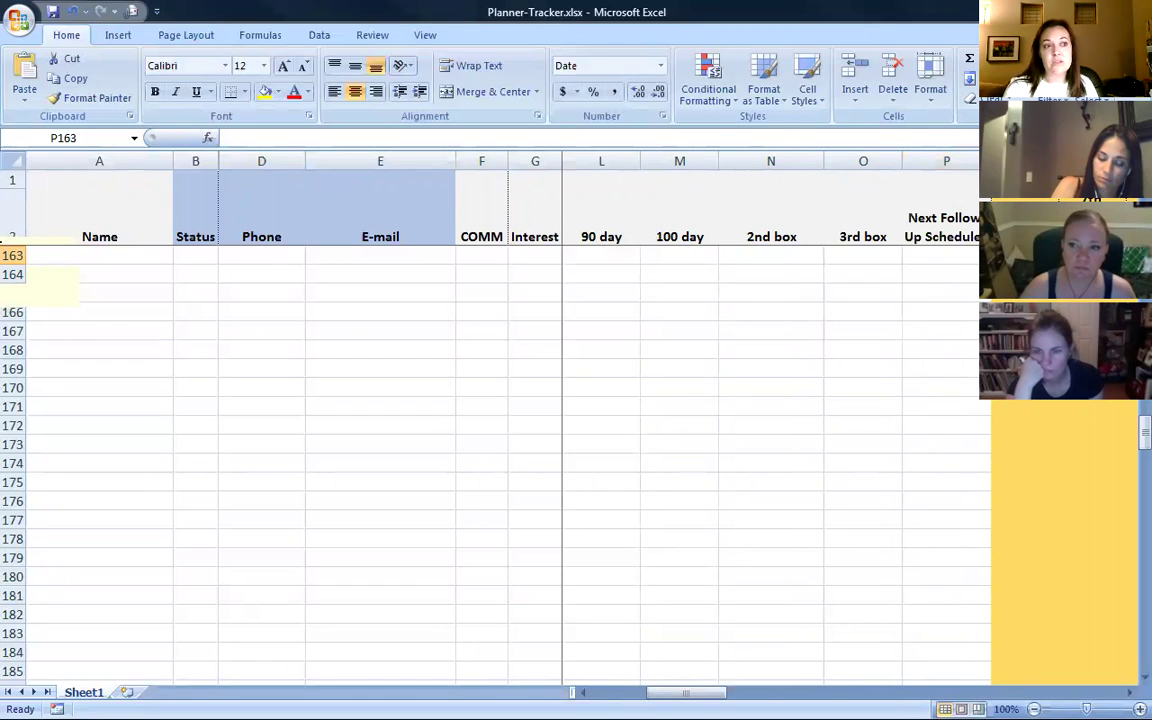
pyautogui.press('Right')
pyautogui.press('Right')
pyautogui.press('Right')
pyautogui.press('Right')
pyautogui.hotkey('ctrl', 'Up')
pyautogui.press('Left')
pyautogui.press('Left')
pyautogui.press('Left')
pyautogui.press('Left')
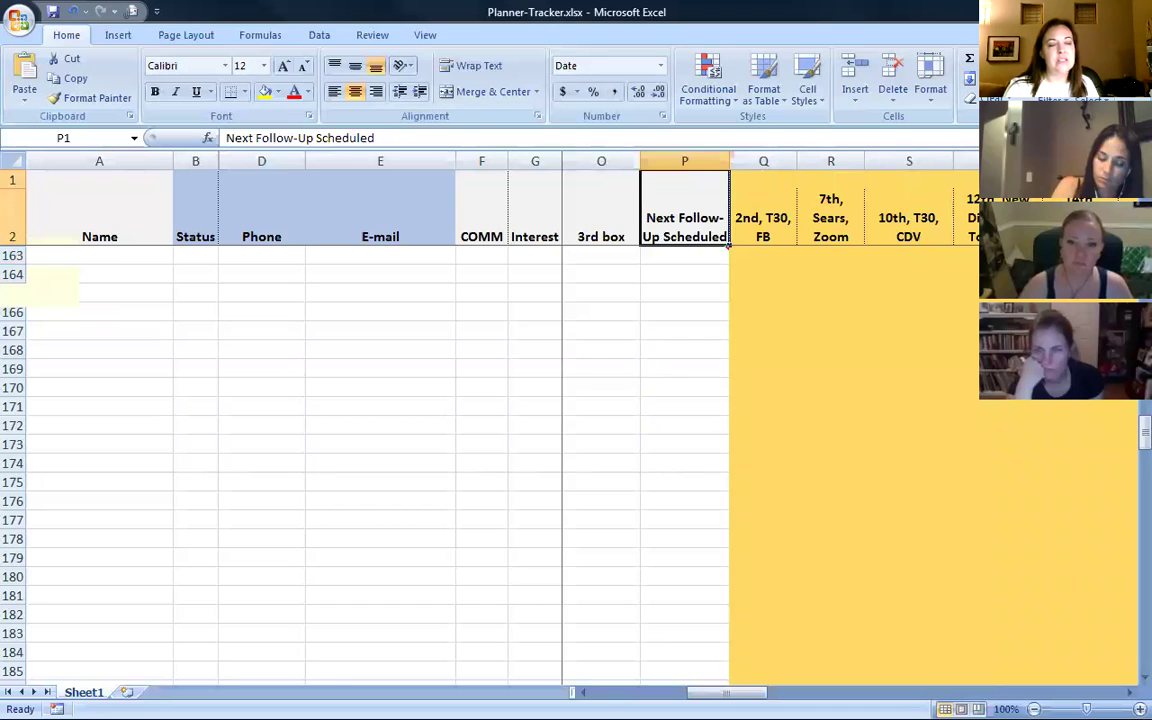
# Look through the January 2016 event headings from 12th, New Dist Train to 23rd, Regional, Orange Tree
pyautogui.click(966, 218)
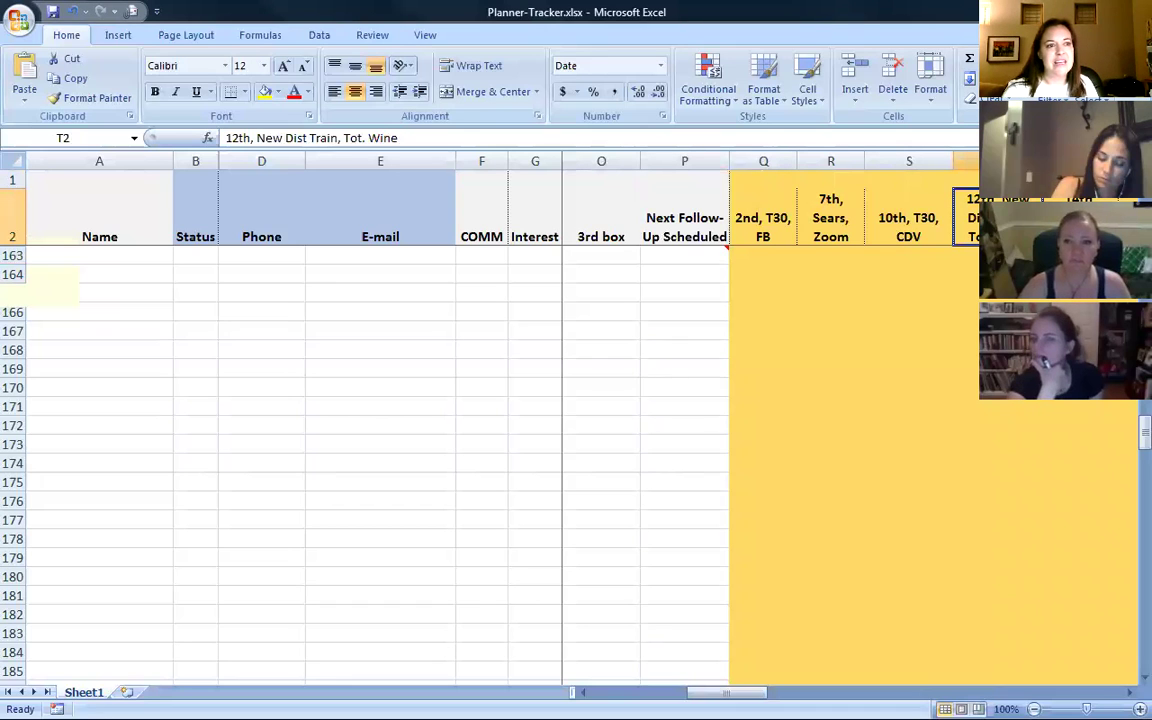
pyautogui.press('Right')
pyautogui.press('Right')
pyautogui.press('Right')
pyautogui.press('Right')
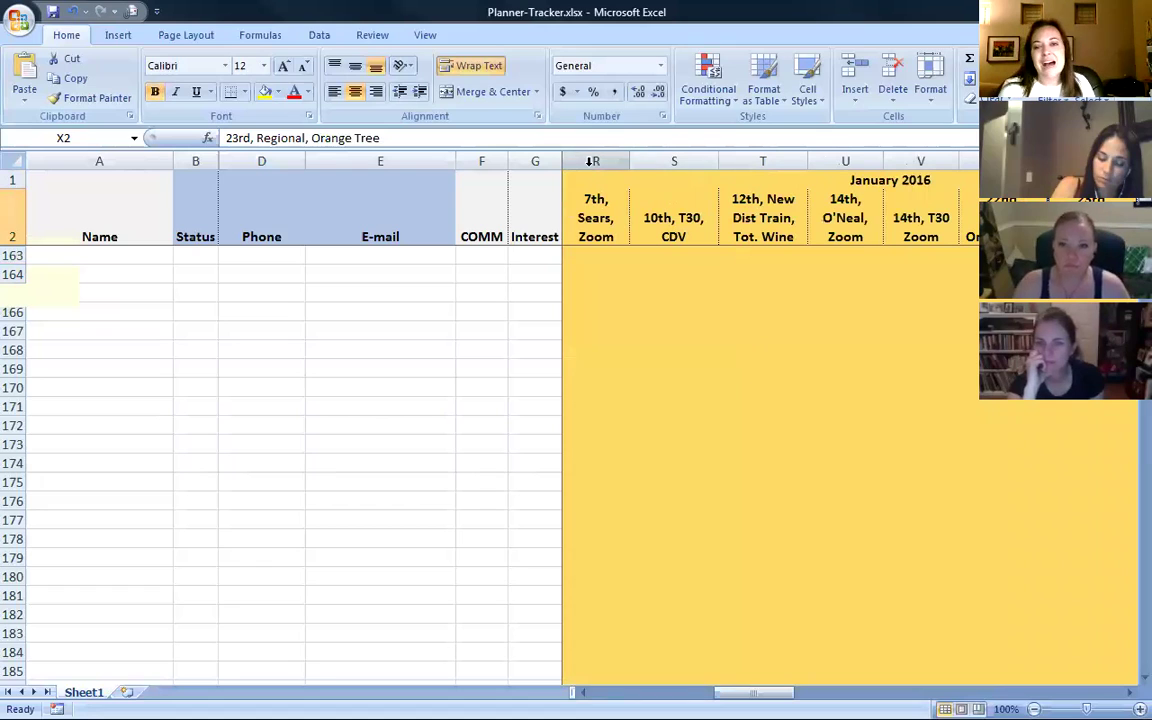
# Hide the follow-up columns H through O, from Order Date to 3rd box
pyautogui.click(544, 273)
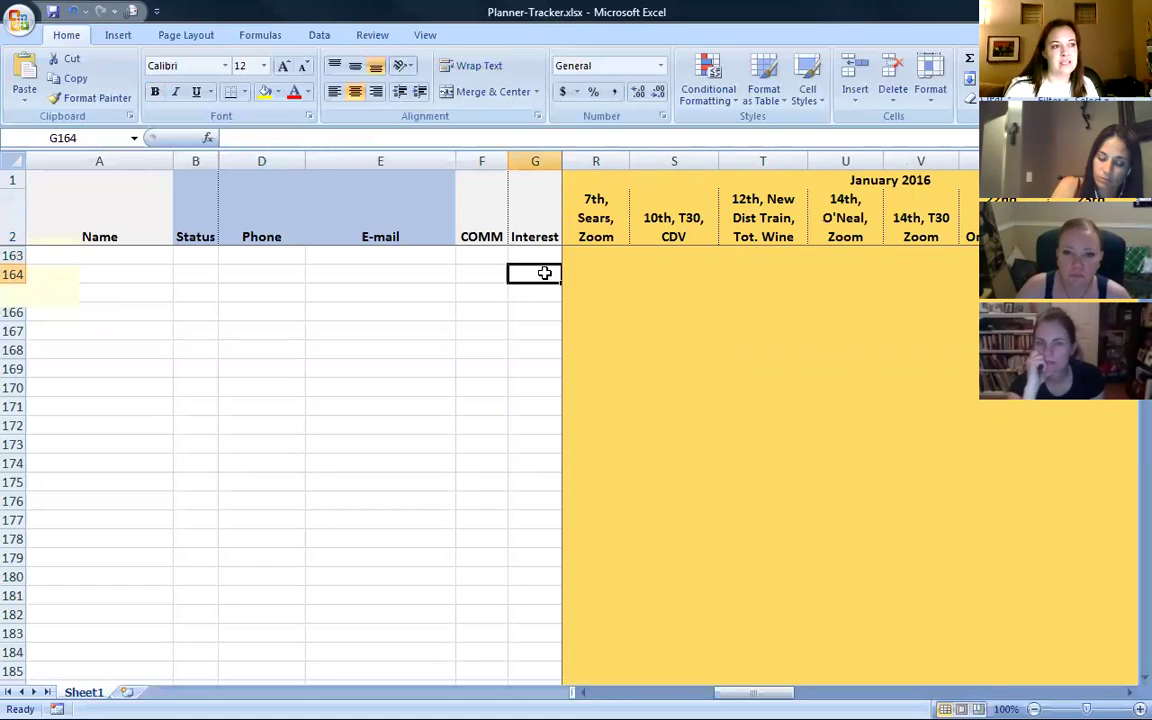
pyautogui.press('Right')
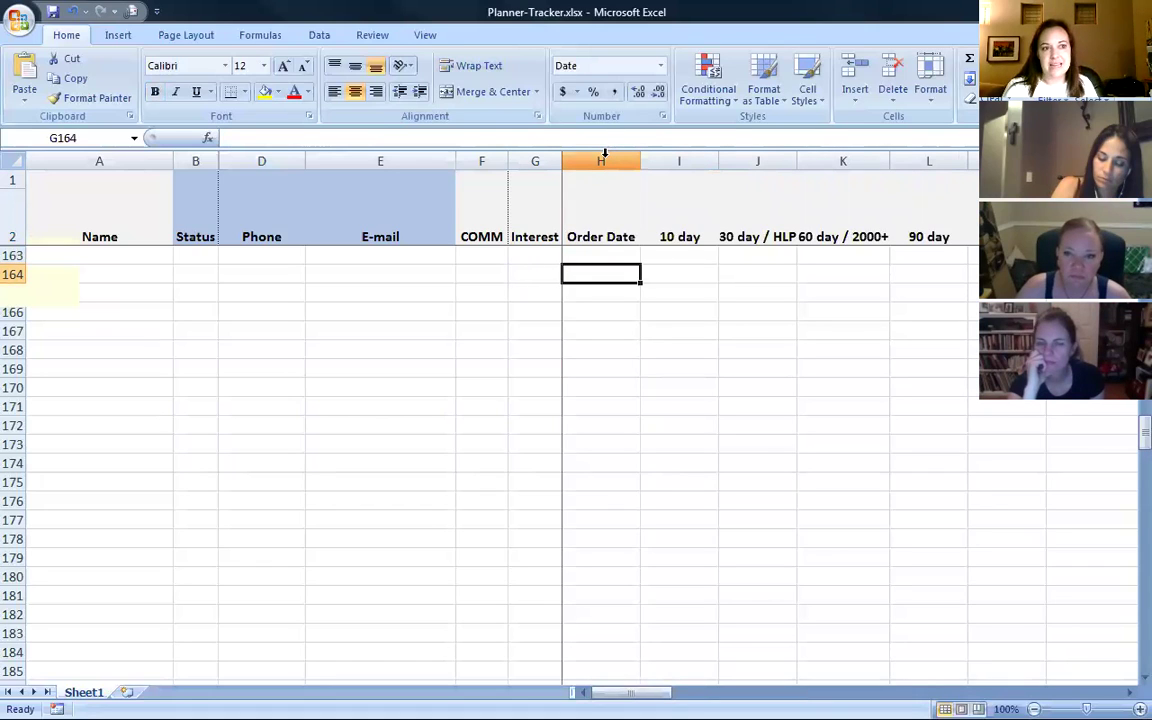
pyautogui.moveTo(604, 152)
pyautogui.mouseDown()
pyautogui.moveTo(849, 134)
pyautogui.moveTo(930, 141)
pyautogui.mouseUp()
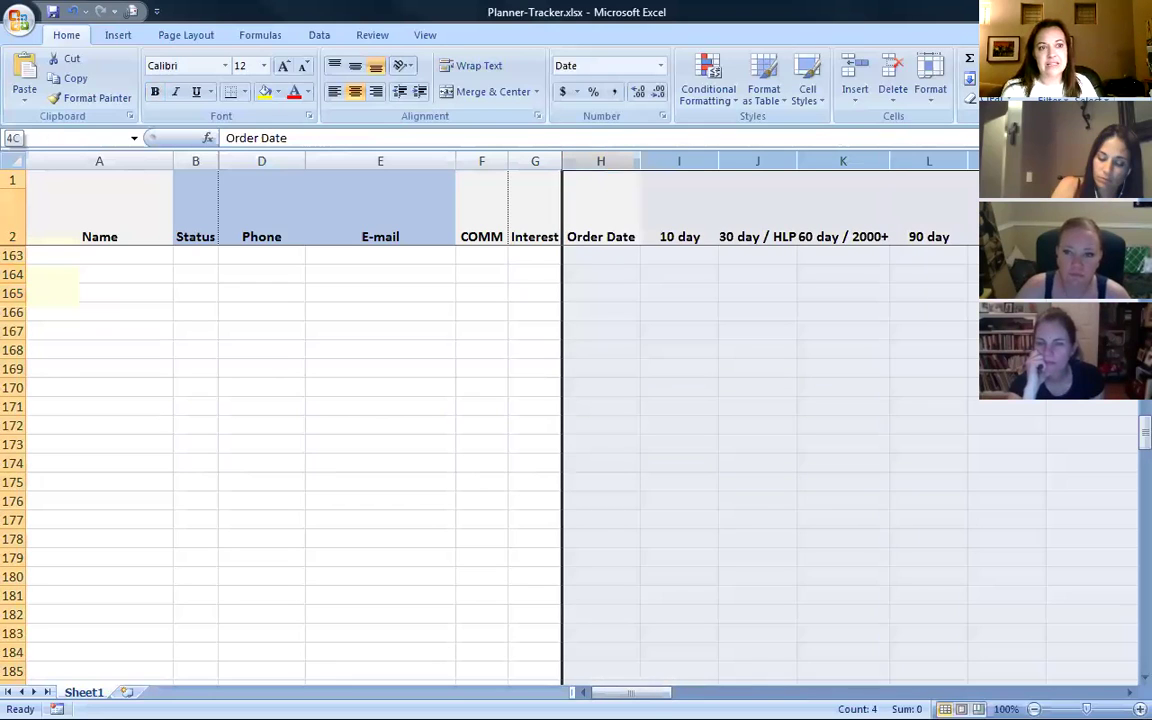
pyautogui.moveTo(930, 141); pyautogui.dragTo(975, 160)
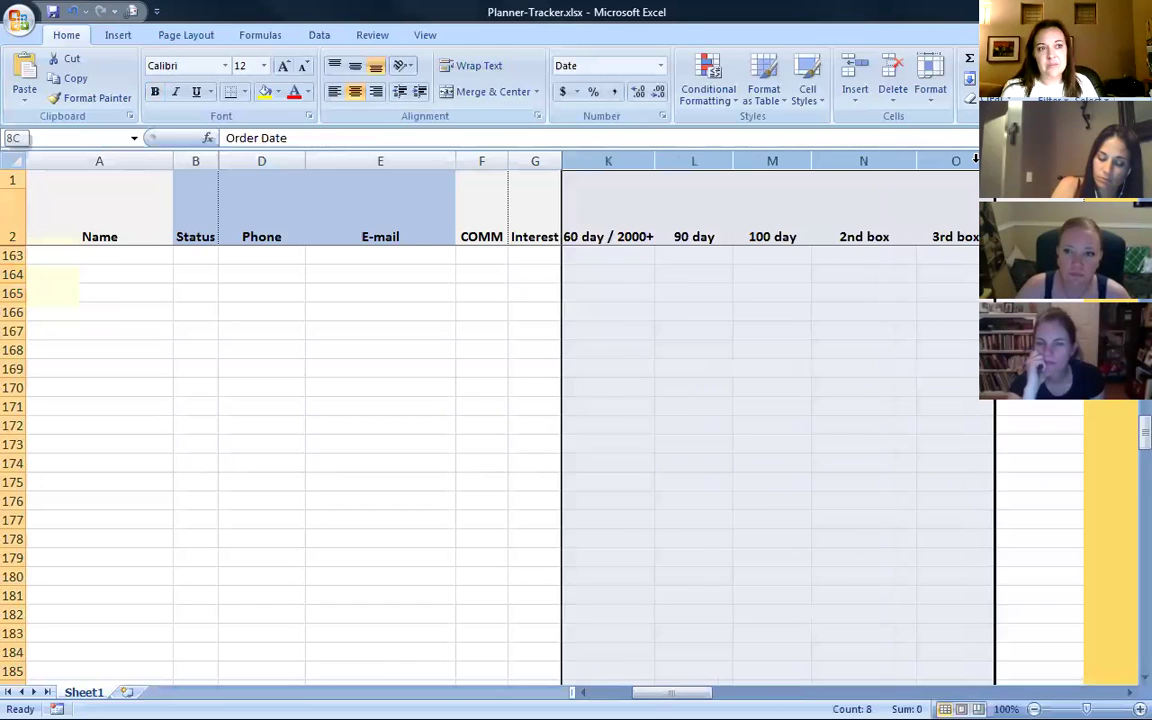
pyautogui.rightClick(850, 195)
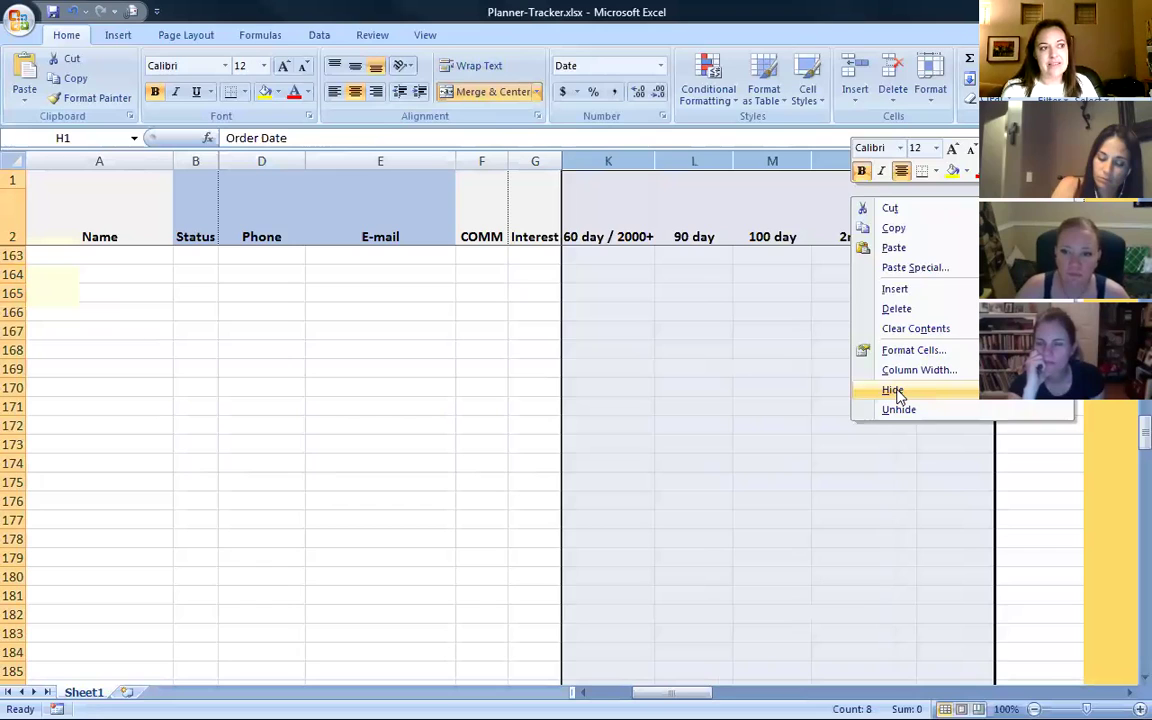
pyautogui.click(893, 390)
pyautogui.click(535, 208)
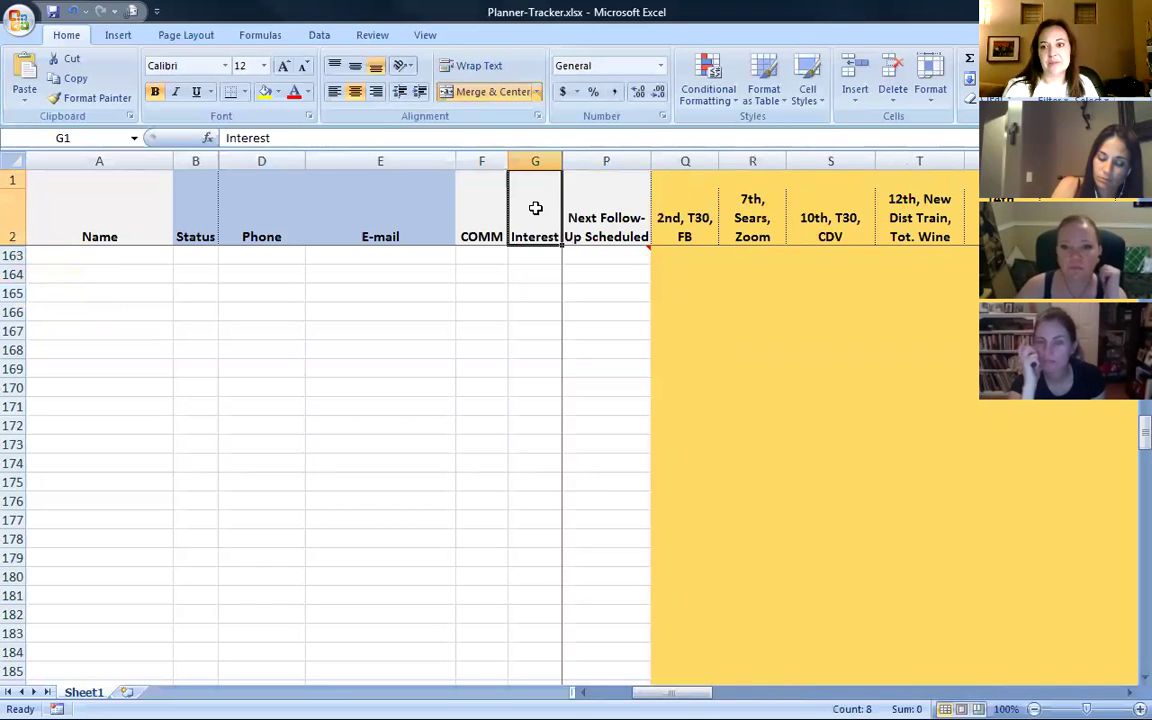
pyautogui.press('Right')
pyautogui.hotkey('ctrl', '0')
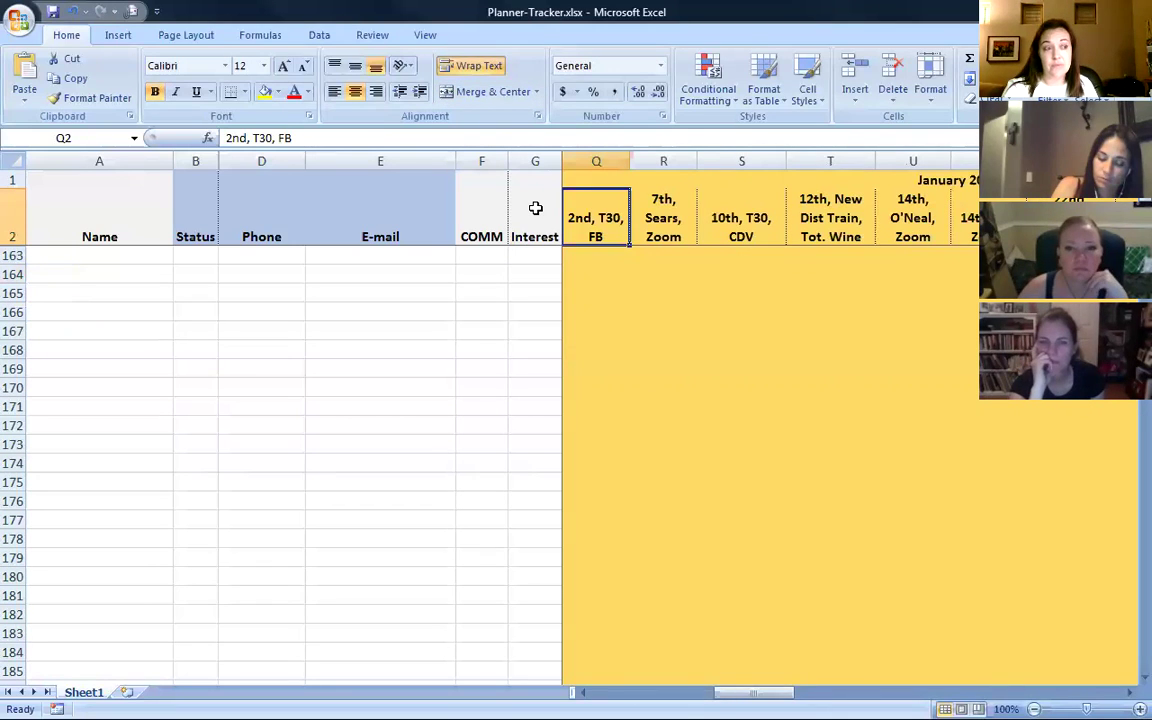
pyautogui.hotkey('ctrl', 'z')
pyautogui.click(535, 208)
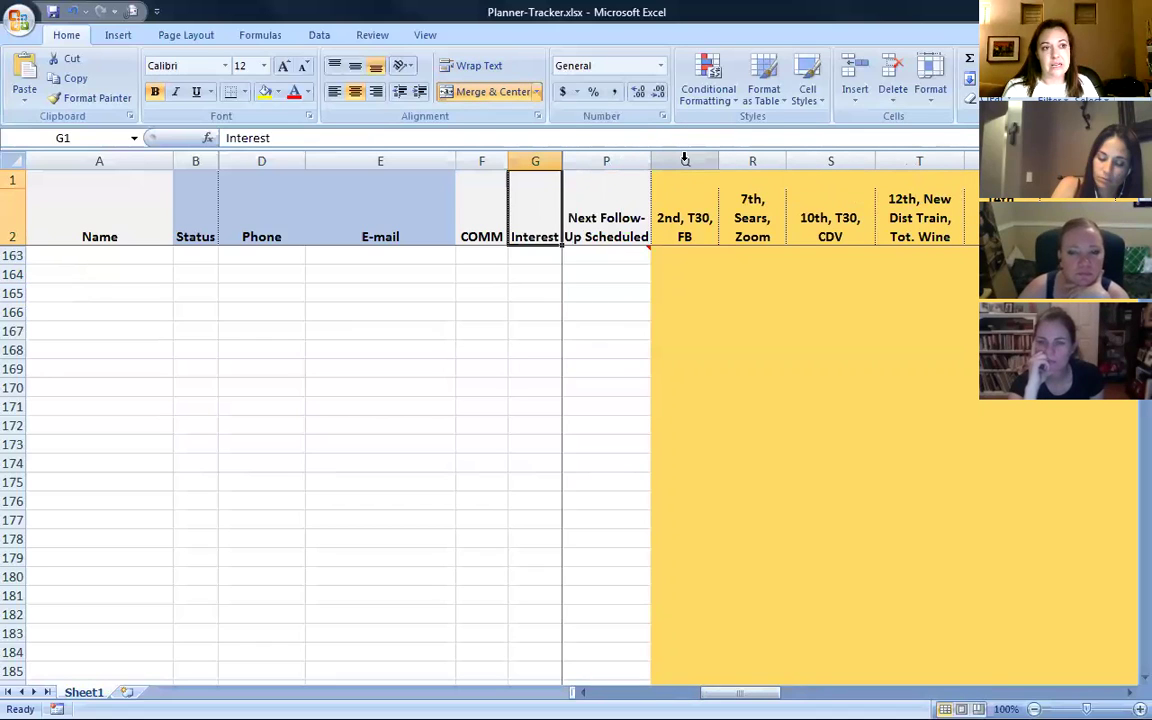
# Hide the January 2016 and February 2016 event columns, Q through AF
pyautogui.moveTo(685, 160); pyautogui.dragTo(870, 165)
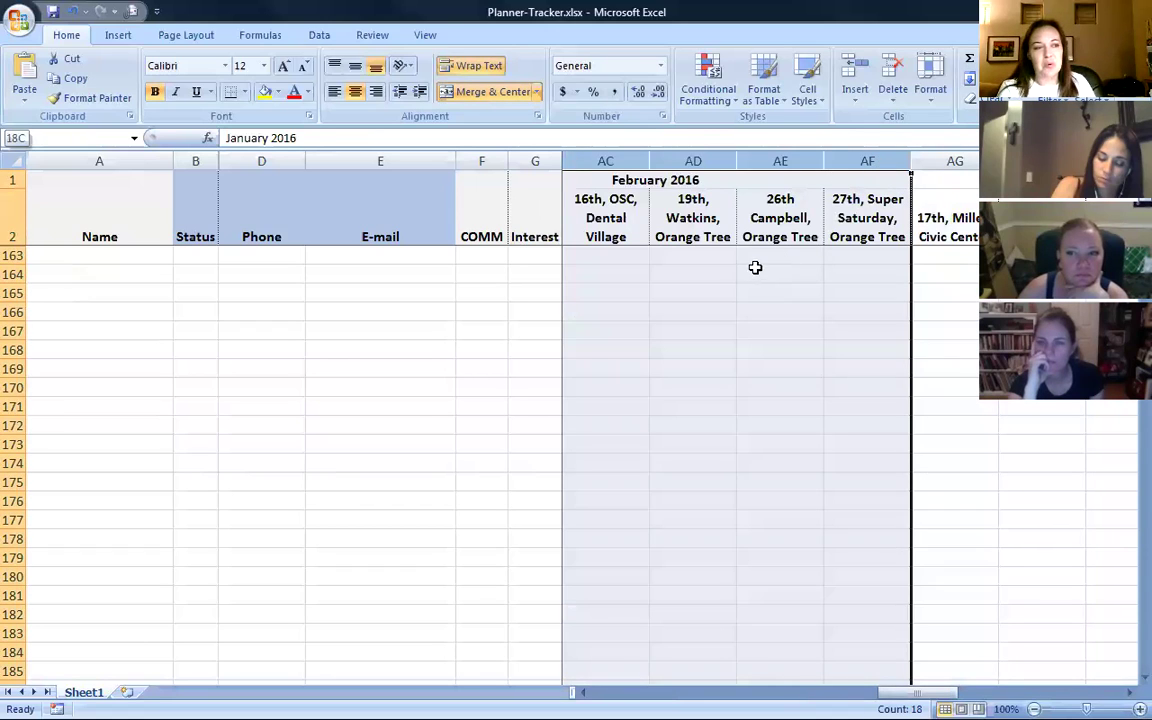
pyautogui.rightClick(790, 285)
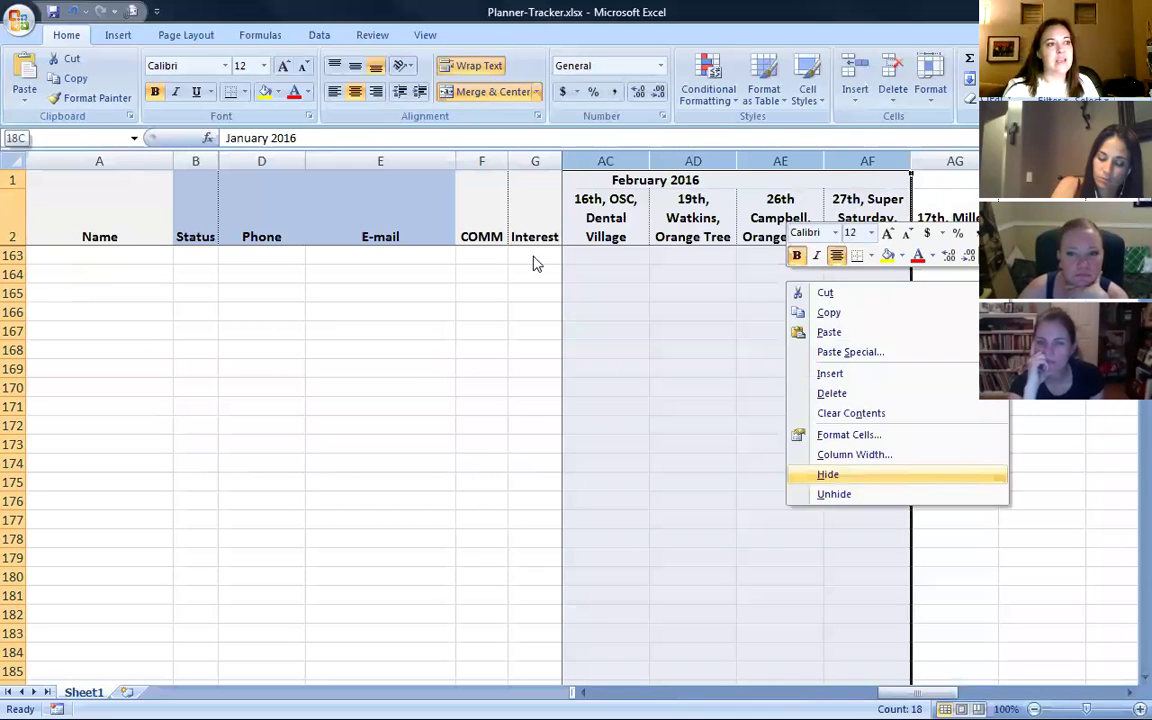
pyautogui.press('Return')
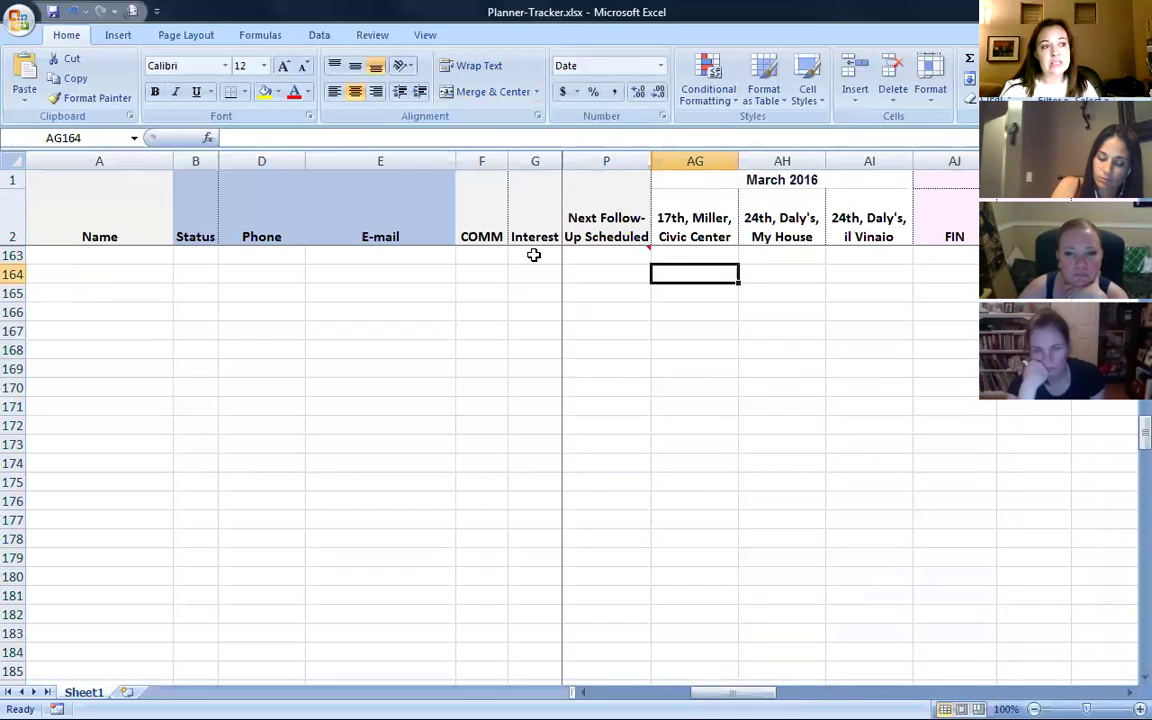
# Enter I in cell AG165 under the March 17th Civic Center event
pyautogui.press('Up')
pyautogui.press('Right')
pyautogui.press('Down')
pyautogui.press('Down')
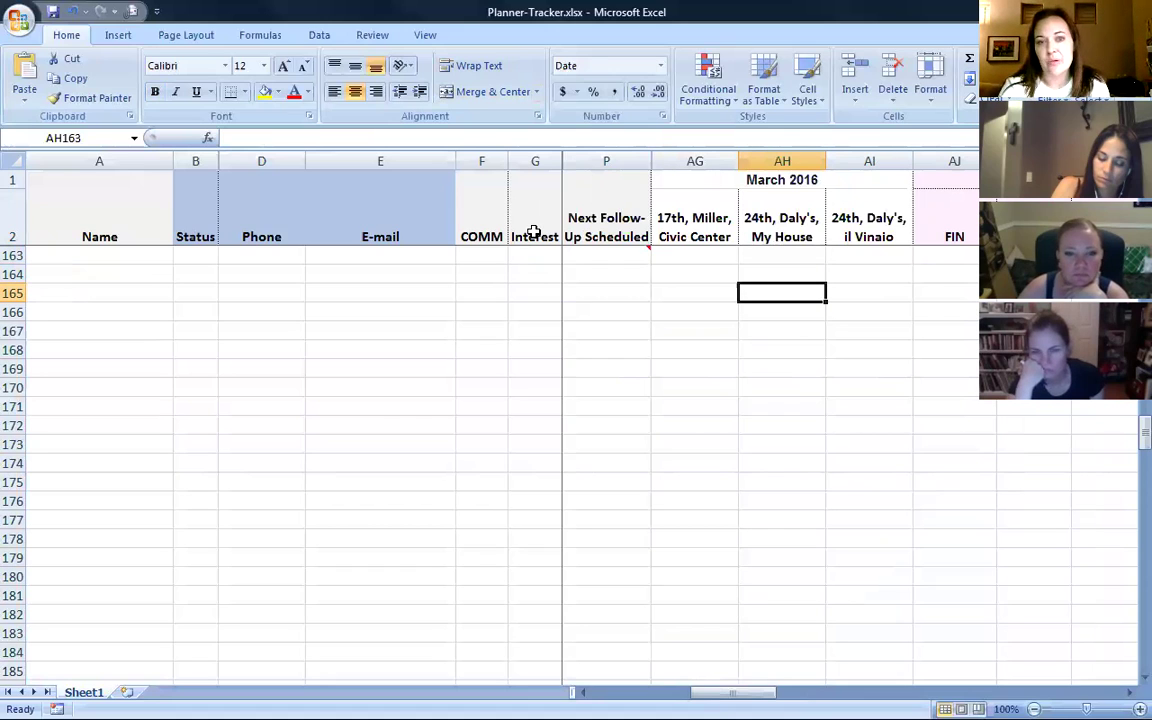
pyautogui.press('Down')
pyautogui.press('Left')
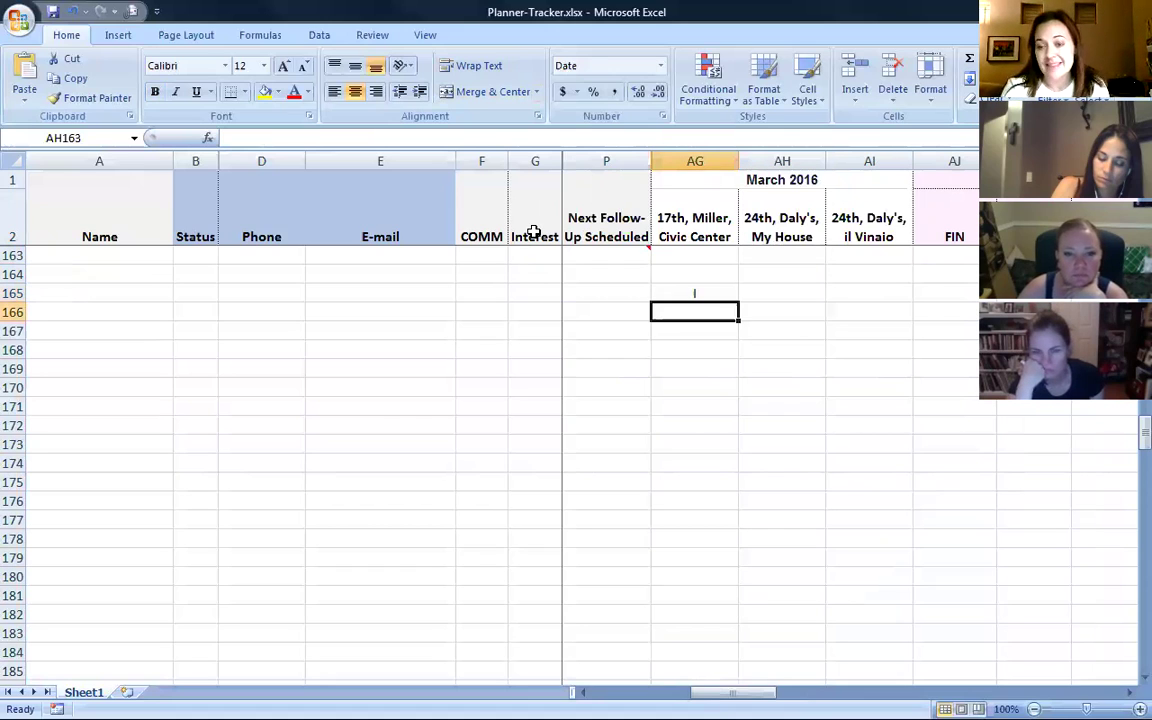
# Replace the entry in cell AG165 with 3/22 TXT
pyautogui.press('Right')
pyautogui.press('Right')
pyautogui.press('Down')
pyautogui.press('Down')
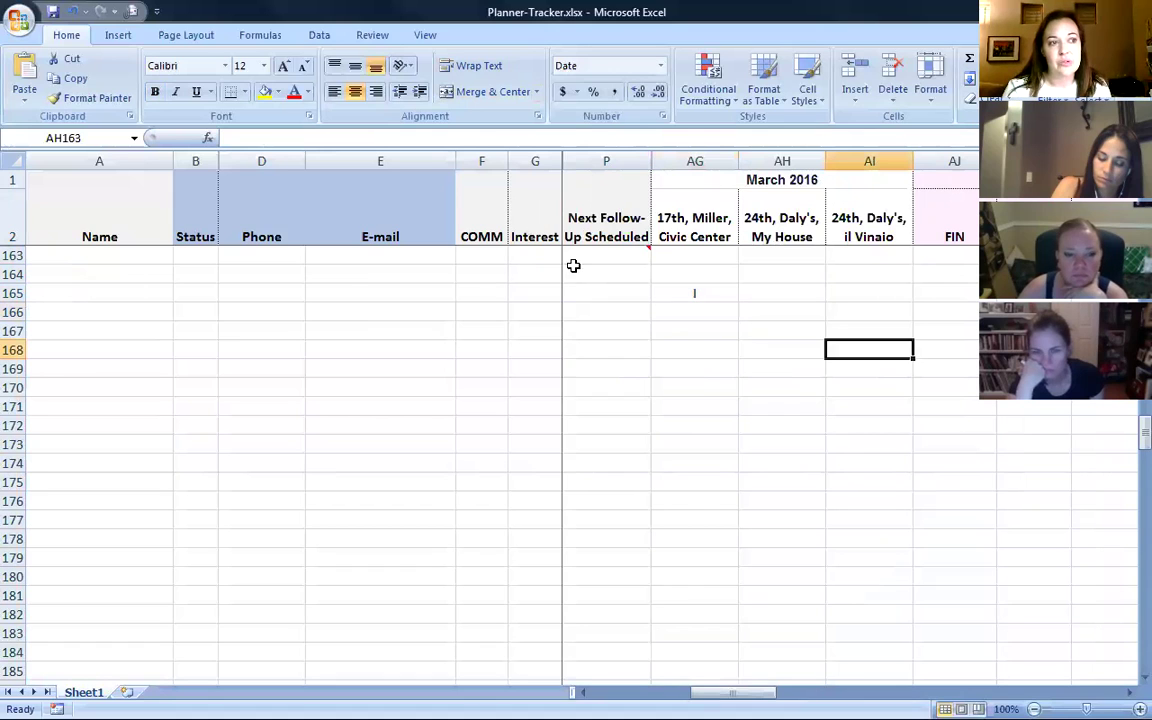
pyautogui.press('Left')
pyautogui.press('Left')
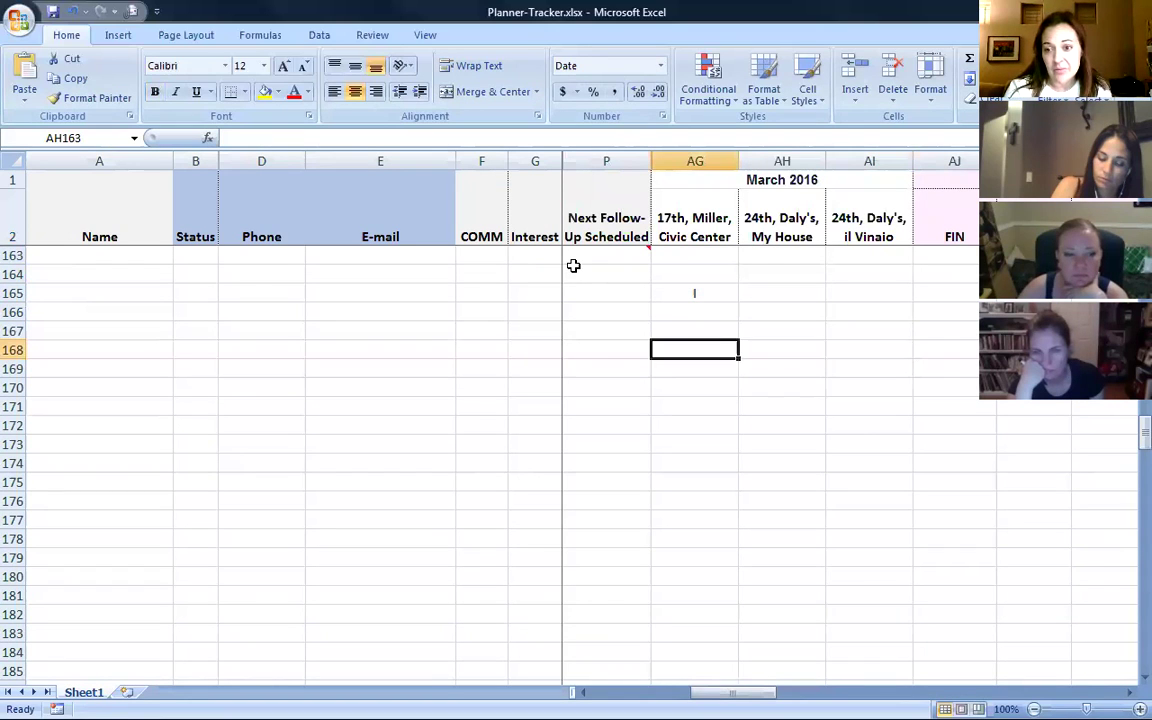
pyautogui.press('Up')
pyautogui.press('Up')
pyautogui.press('Up')
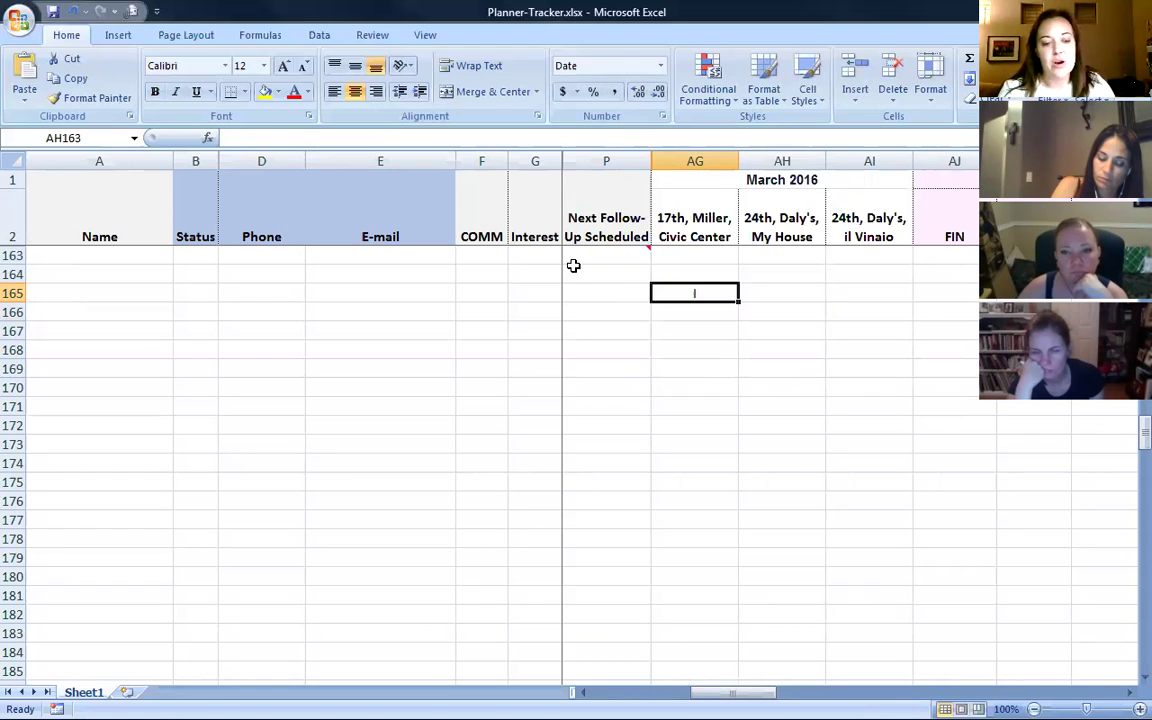
pyautogui.write('3/22 TXT')
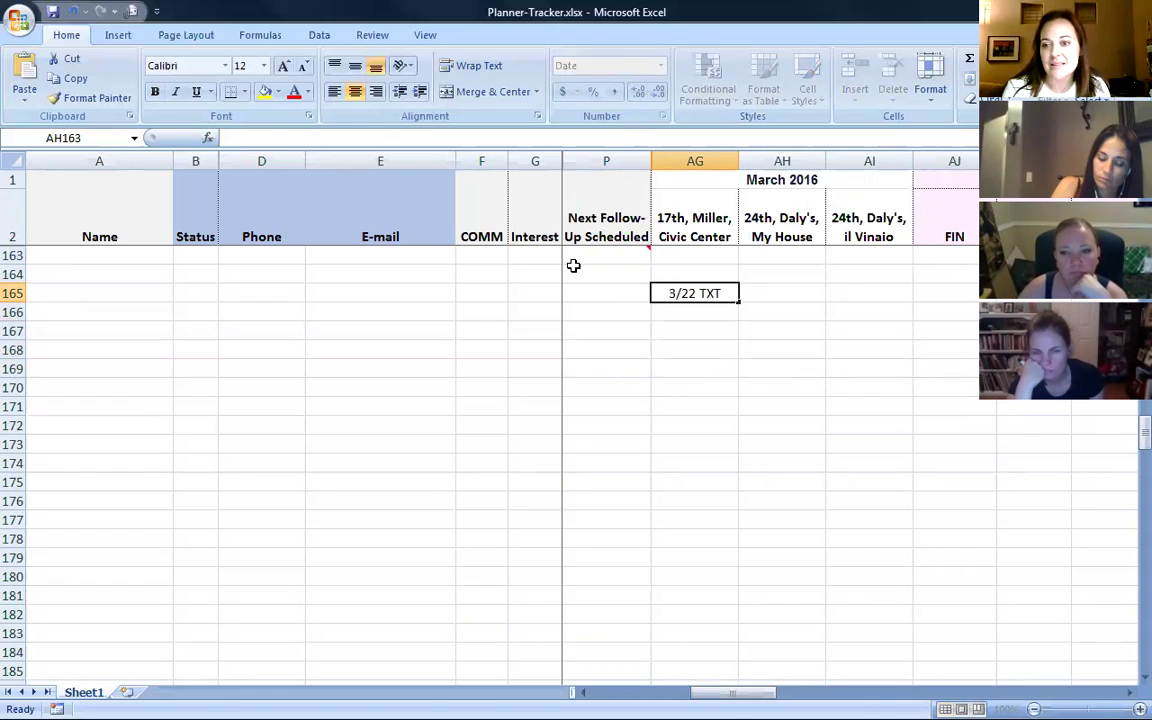
pyautogui.press('Return')
pyautogui.press('Up')
pyautogui.press('Down')
pyautogui.press('Down')
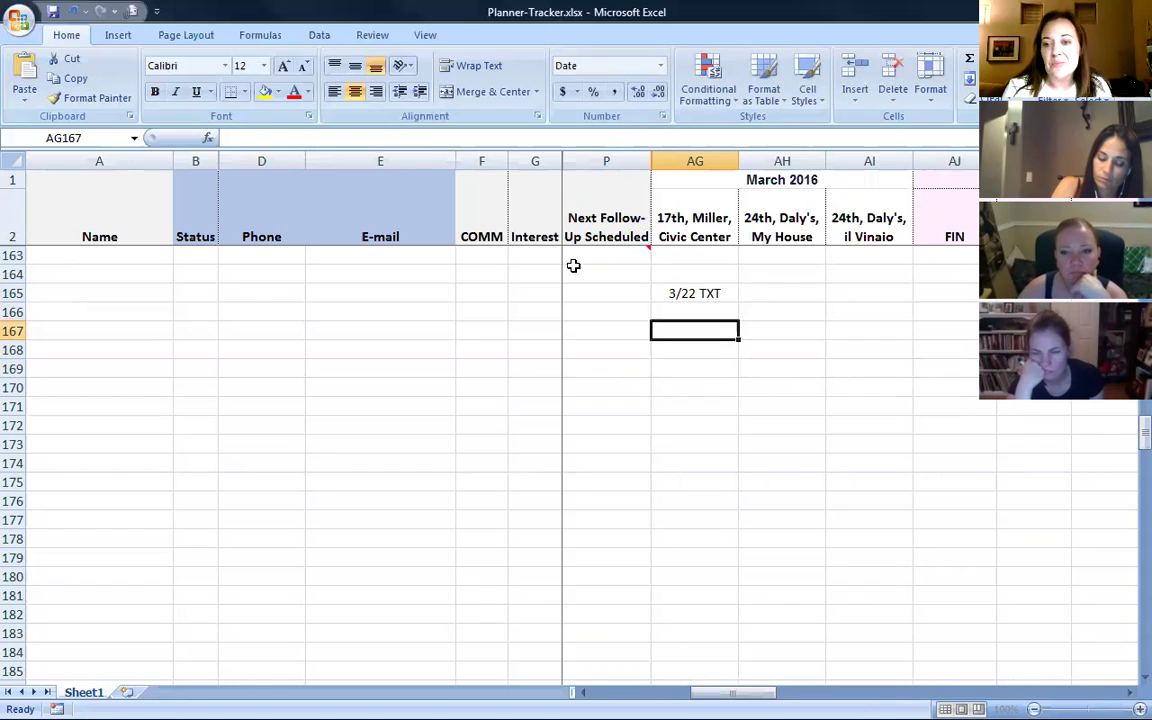
# Overwrite the contact note in cell AG165 with YES
pyautogui.press('Up')
pyautogui.press('Up')
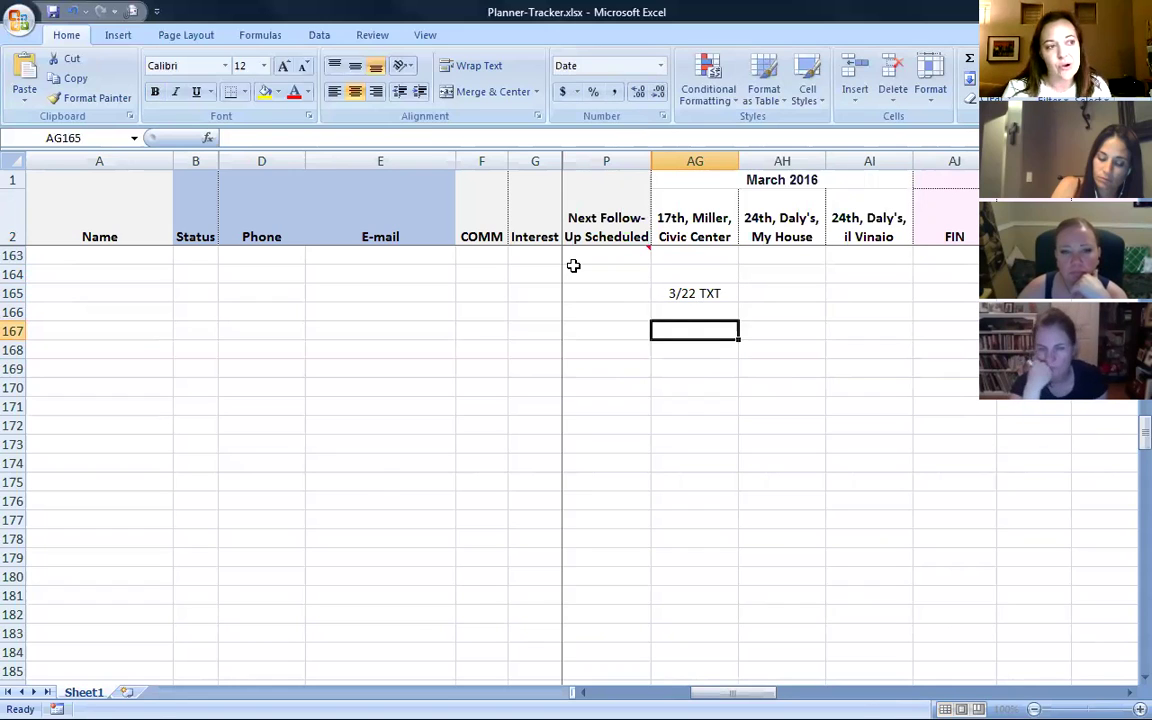
pyautogui.write('YES')
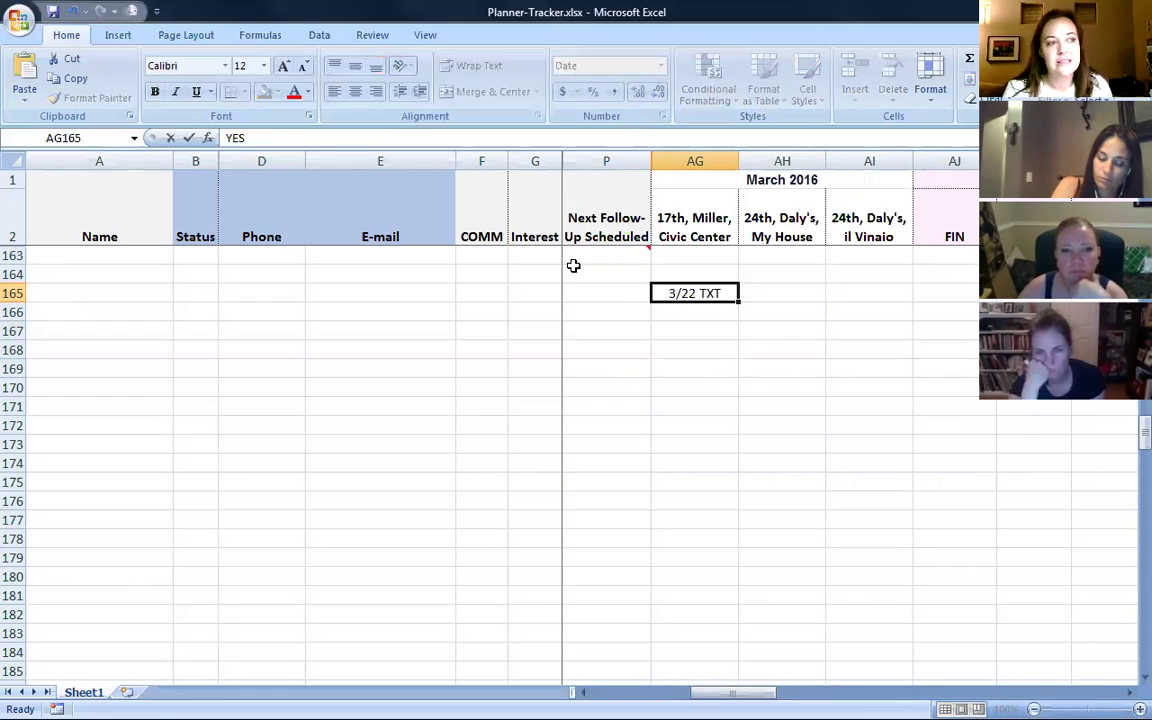
pyautogui.press('Return')
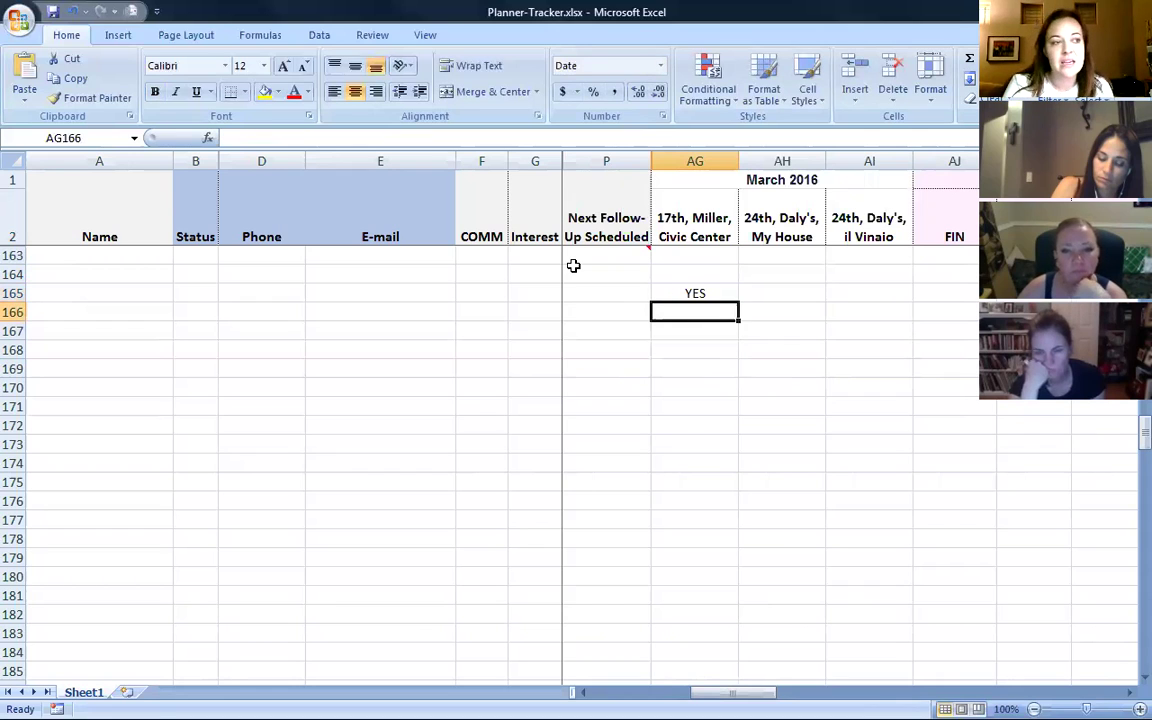
# Insert a comment without any note text on the YES cell AG165
pyautogui.rightClick(691, 291)
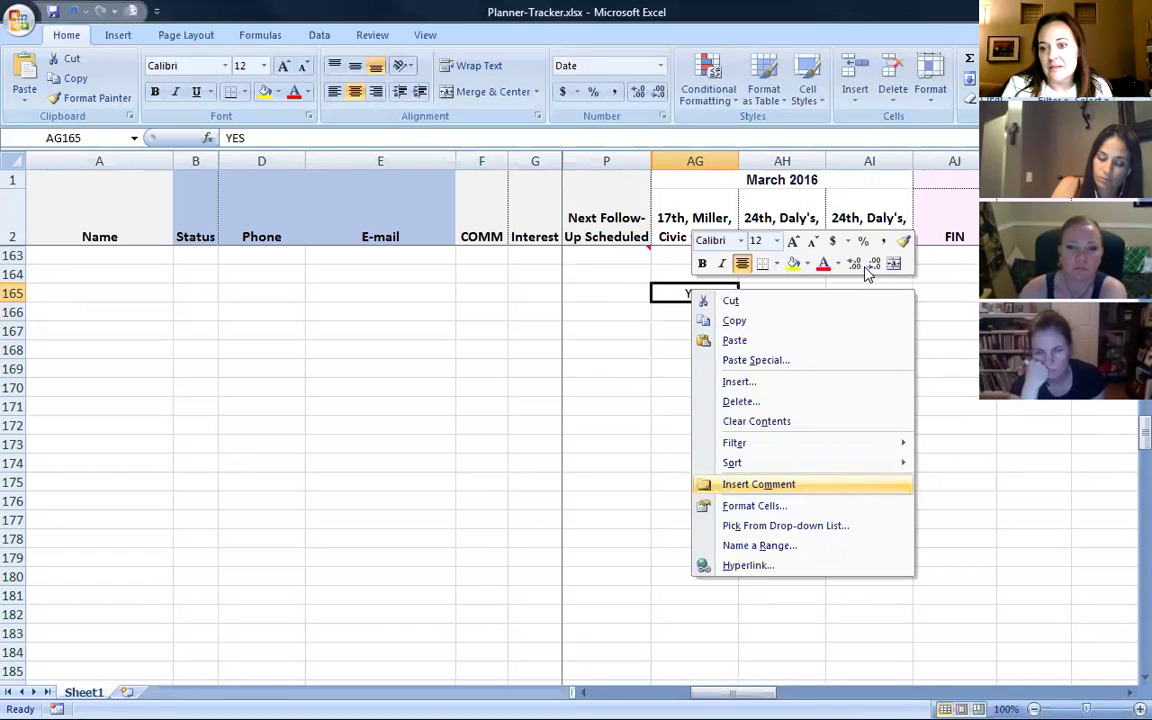
pyautogui.press('Return')
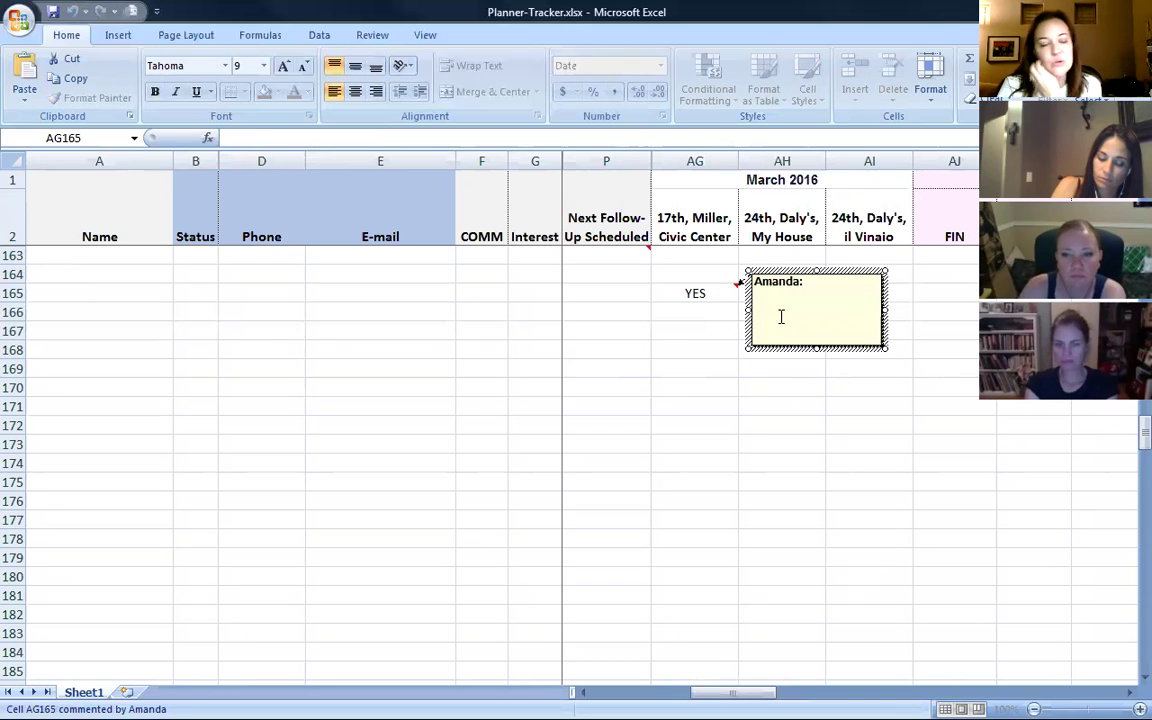
pyautogui.click(684, 350)
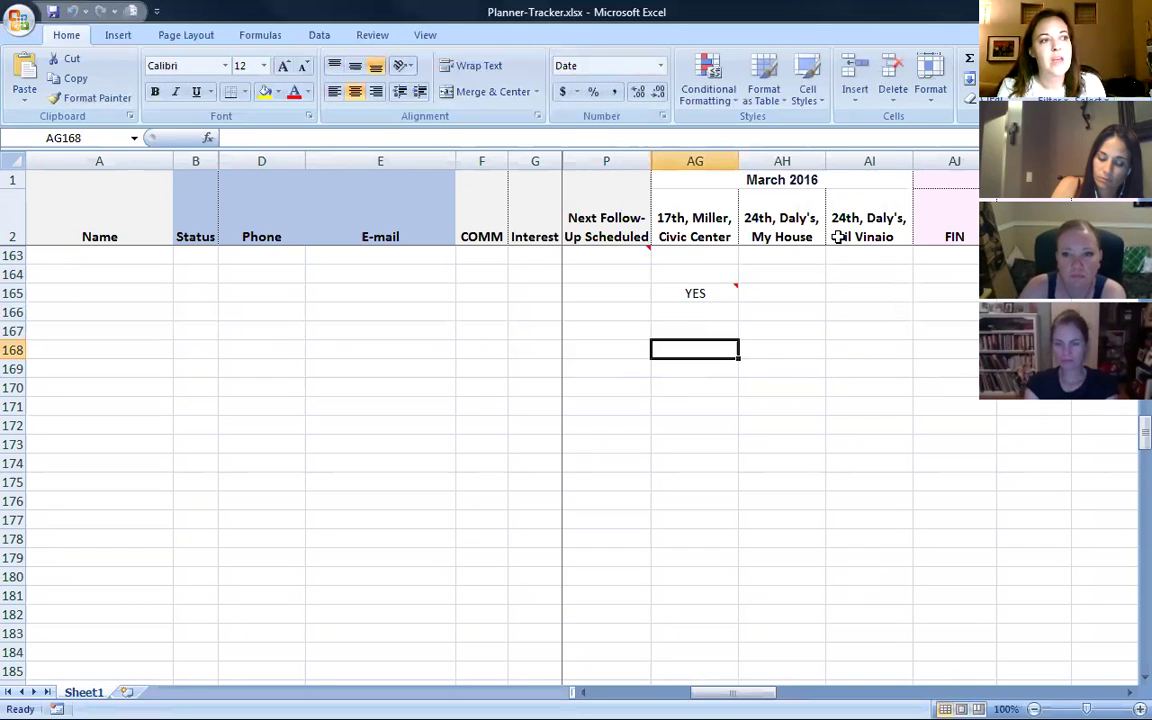
# Look across the March 2016 event columns in row 168 as far as the FIN column
pyautogui.press('Right')
pyautogui.press('Right')
pyautogui.press('Right')
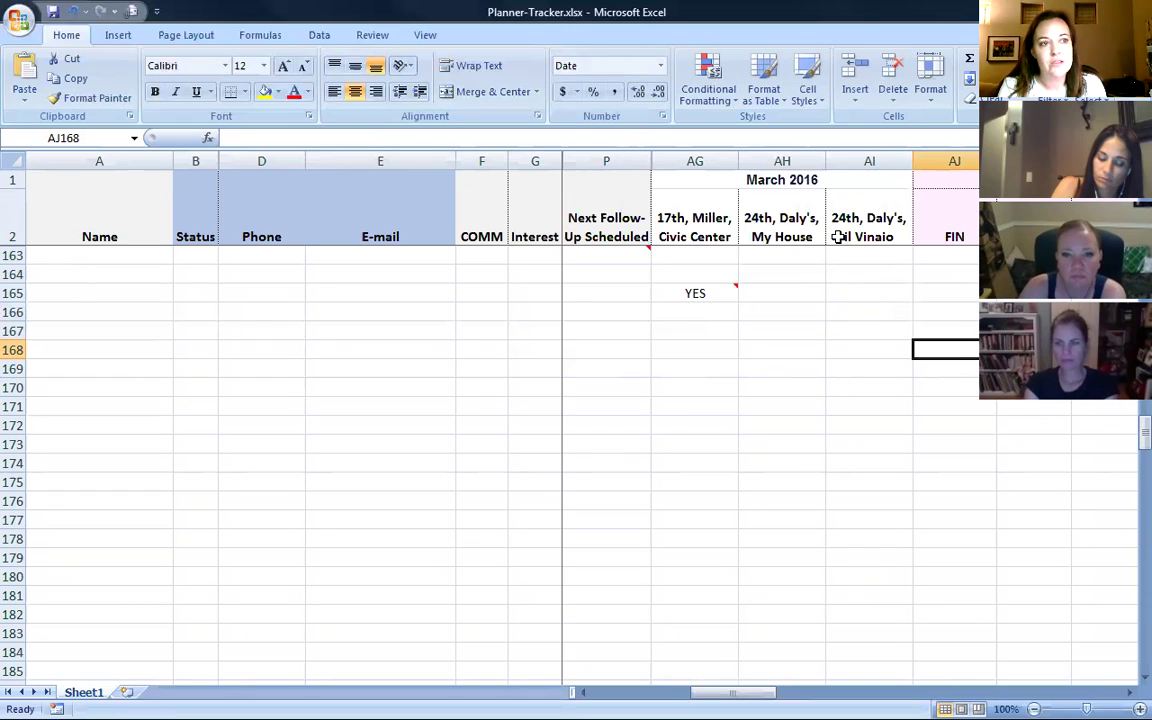
# Review the Virtual Office for FPR's and Distributors columns from FIN through Discuss HLP
pyautogui.hscroll(2, 838, 237)
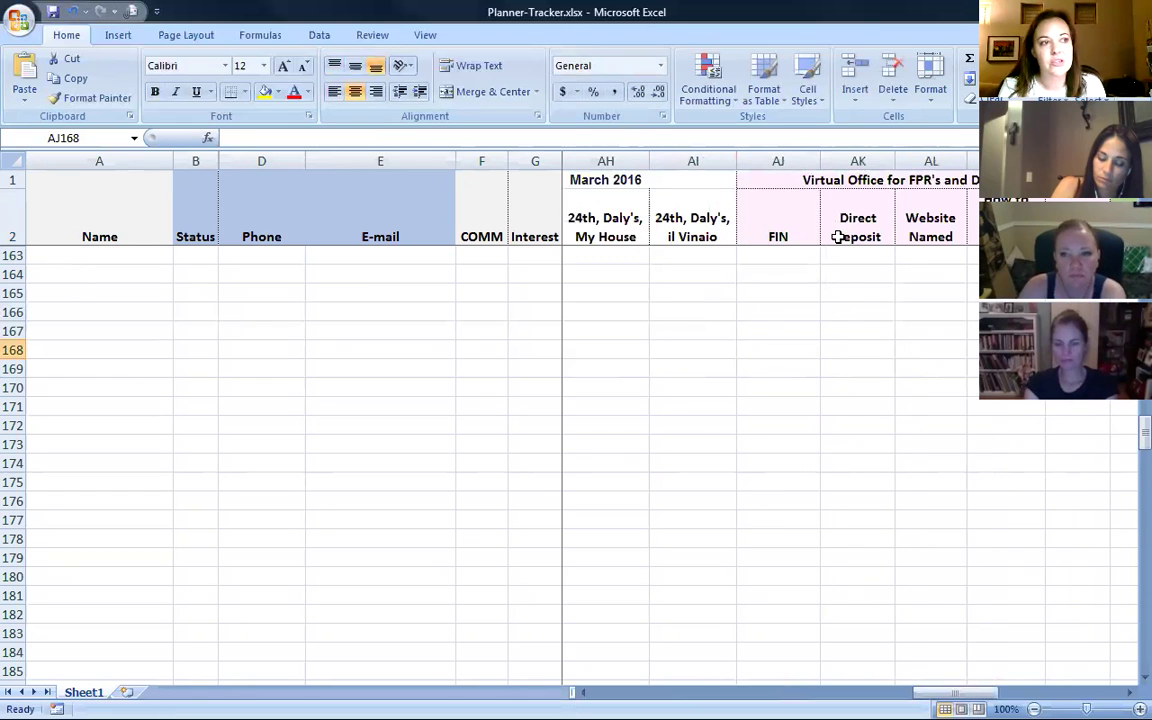
pyautogui.press('Right')
pyautogui.press('Right')
pyautogui.press('Right')
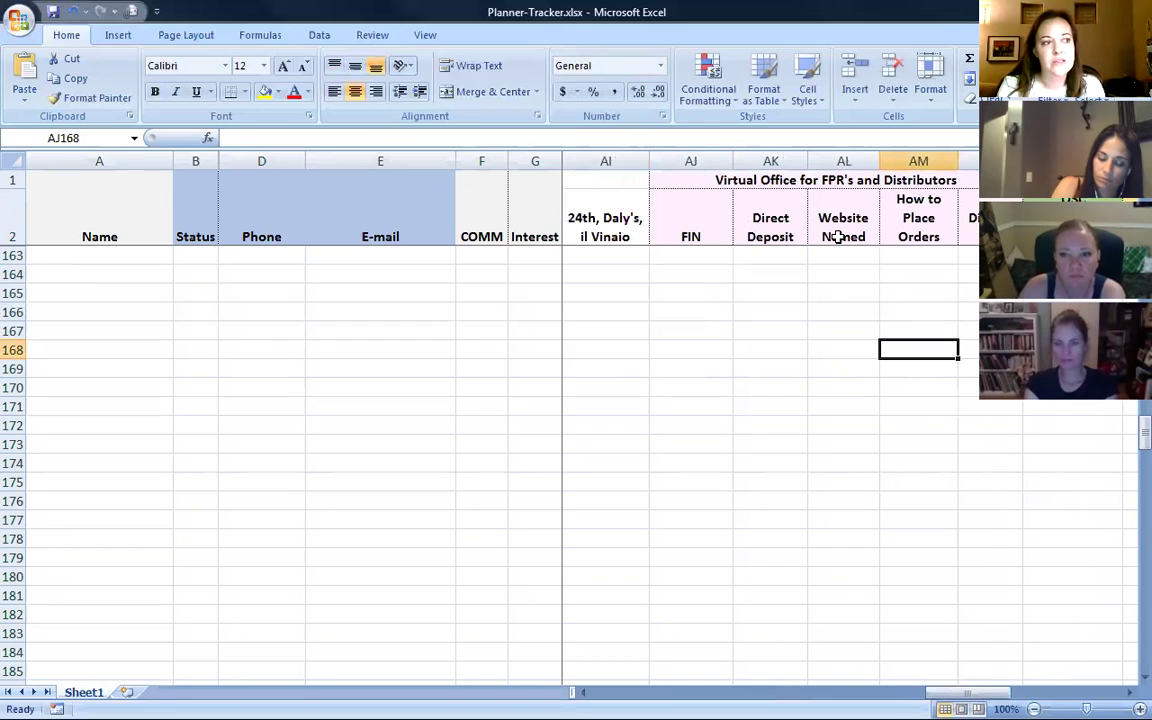
pyautogui.press('Left')
pyautogui.press('Left')
pyautogui.press('Left')
pyautogui.press('Up')
pyautogui.press('Up')
pyautogui.press('Up')
pyautogui.press('Up')
pyautogui.press('Up')
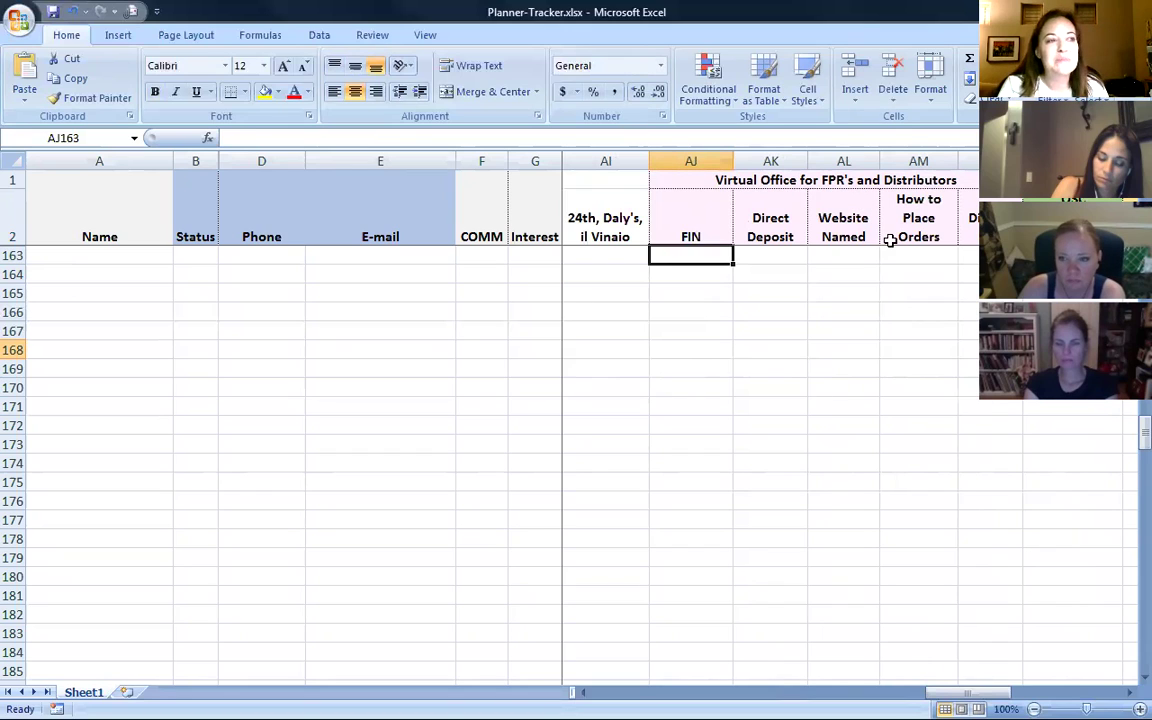
pyautogui.click(789, 255)
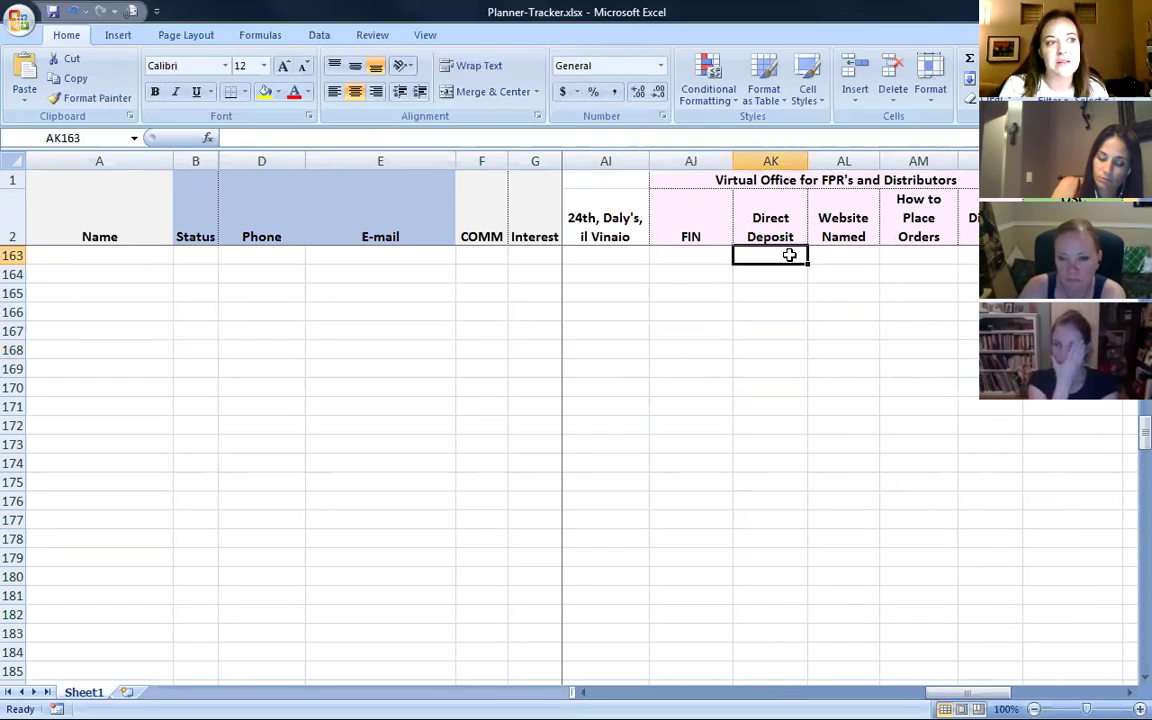
pyautogui.click(841, 257)
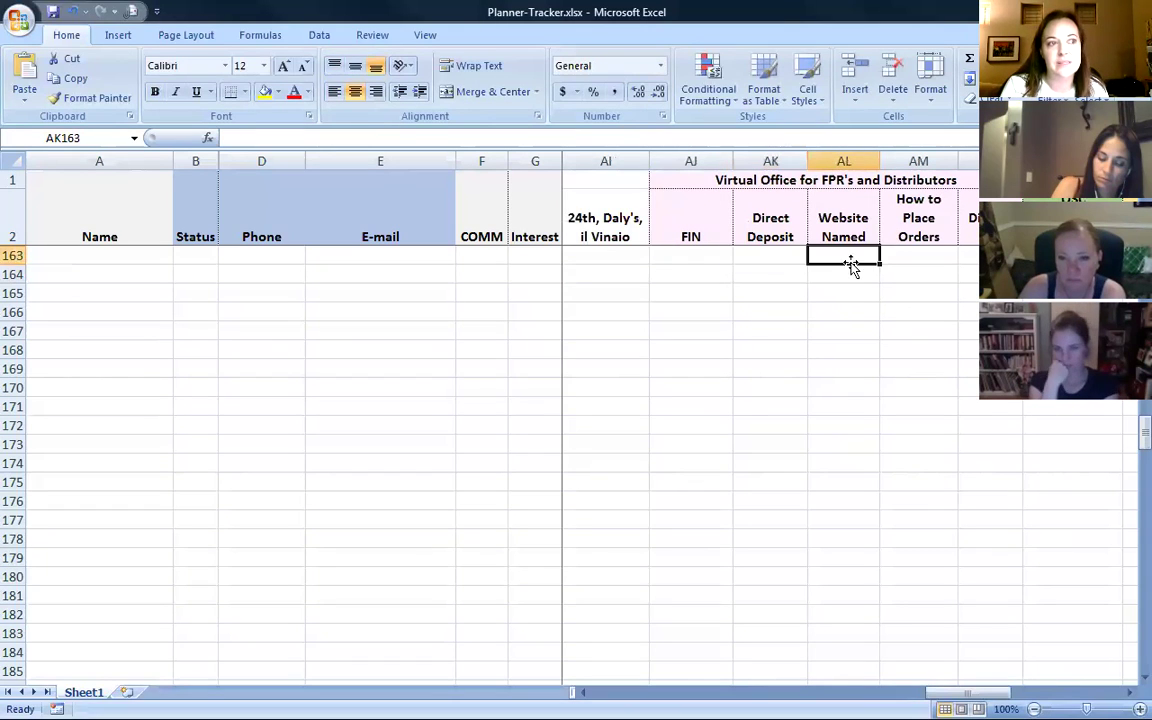
pyautogui.click(913, 257)
pyautogui.press('Right')
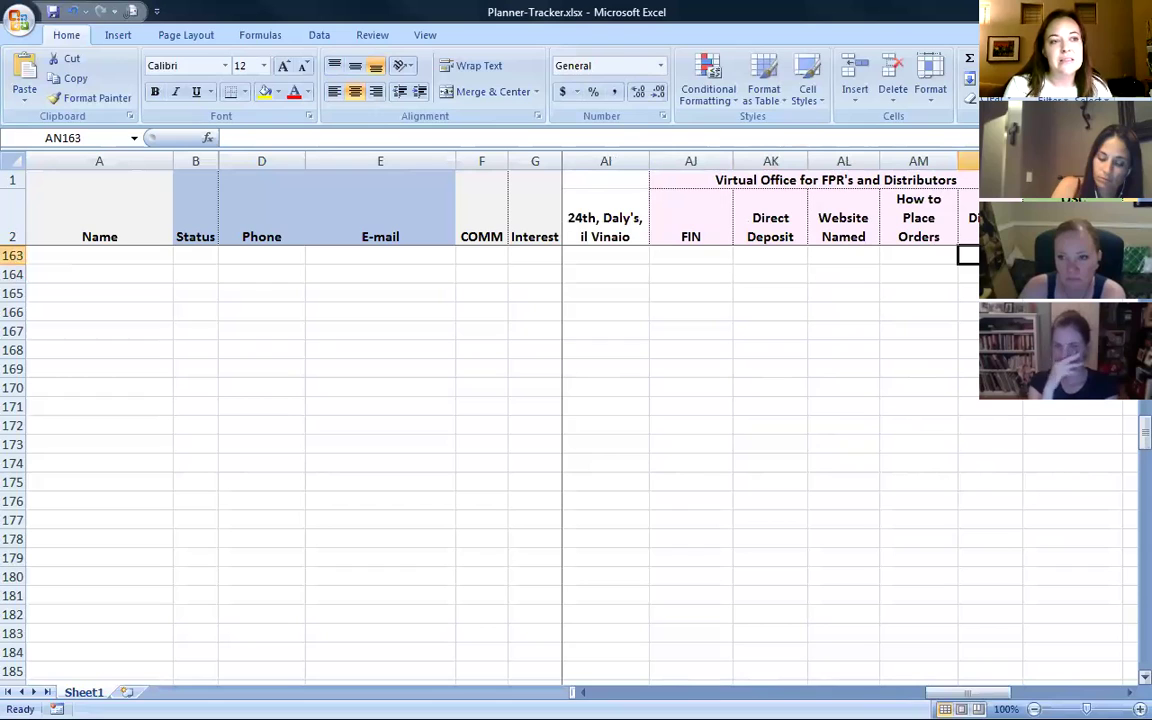
# Review the OSC Abundance Group column for customers and reps and the Serious Reps columns beyond it
pyautogui.press('Right')
pyautogui.press('Right')
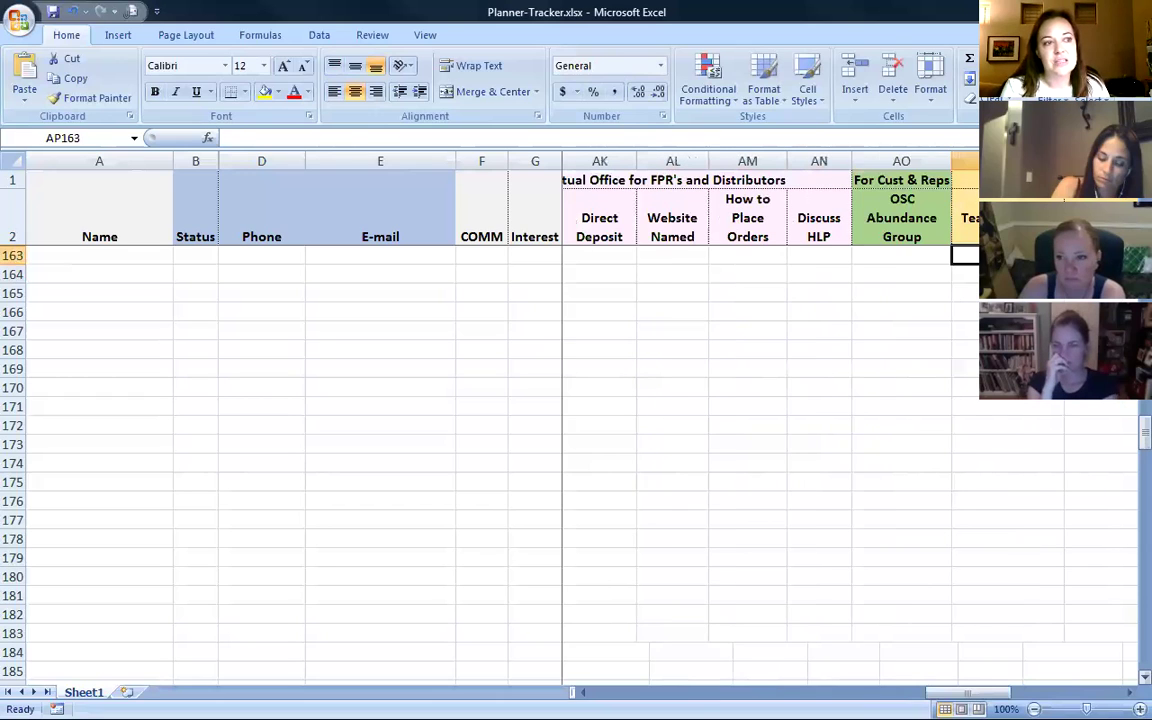
pyautogui.click(901, 218)
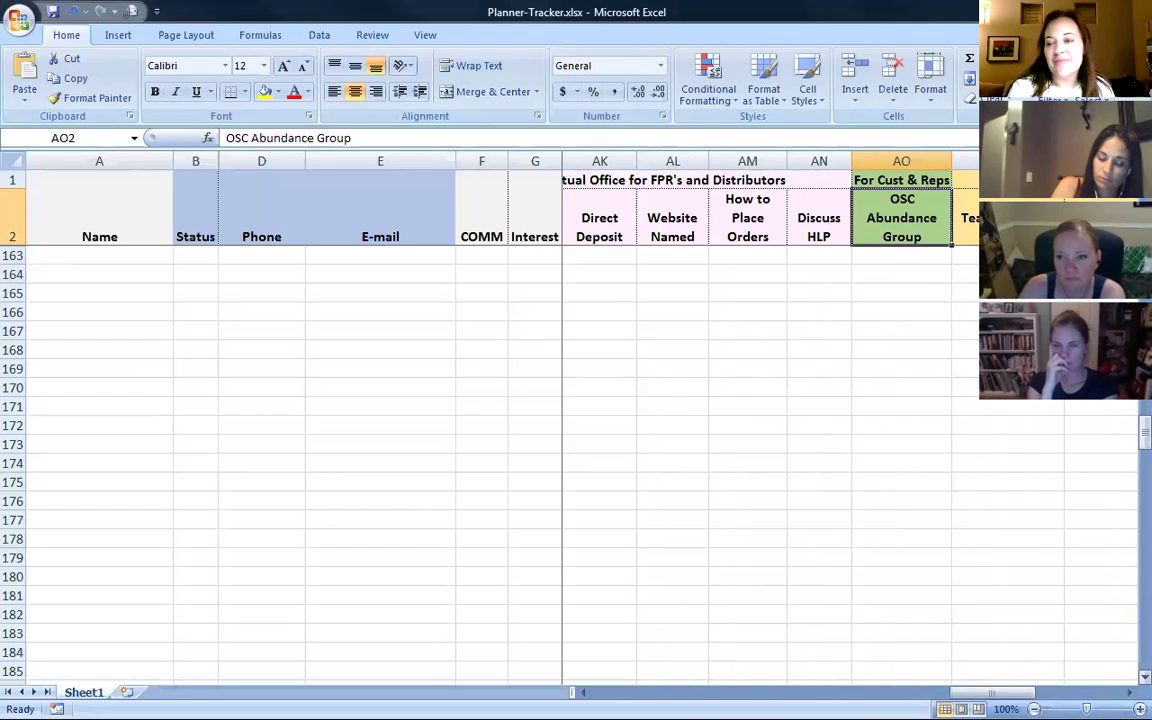
pyautogui.click(901, 255)
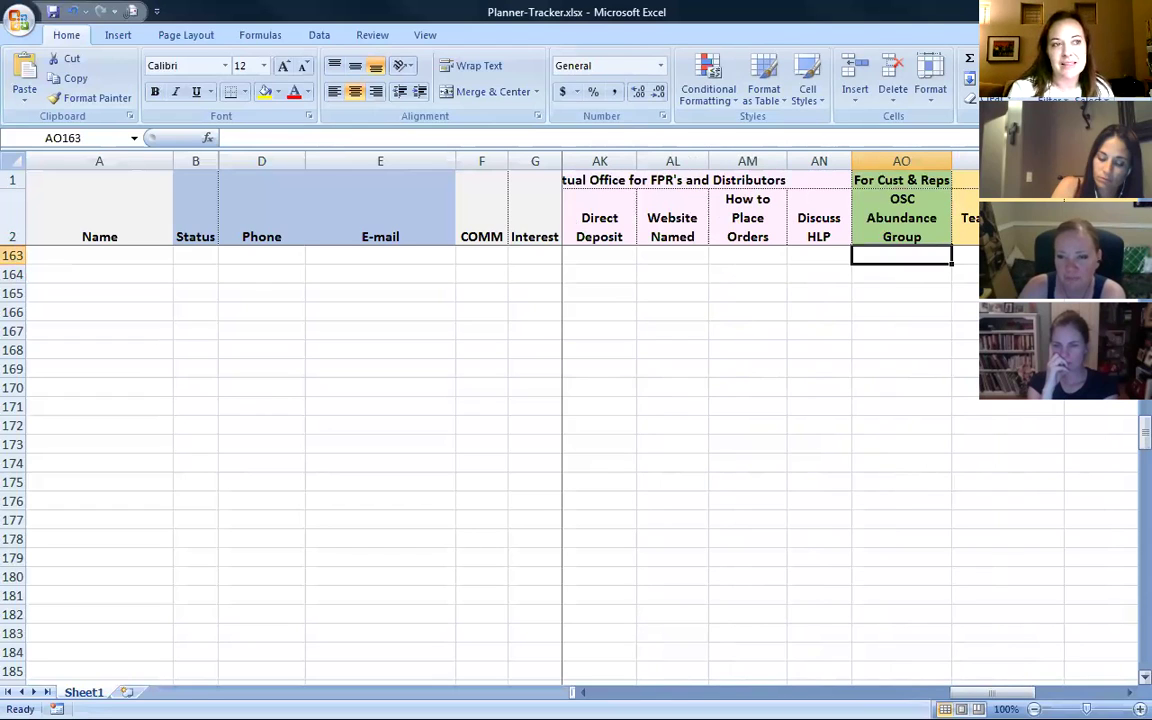
pyautogui.press('Right')
pyautogui.press('Right')
pyautogui.press('Right')
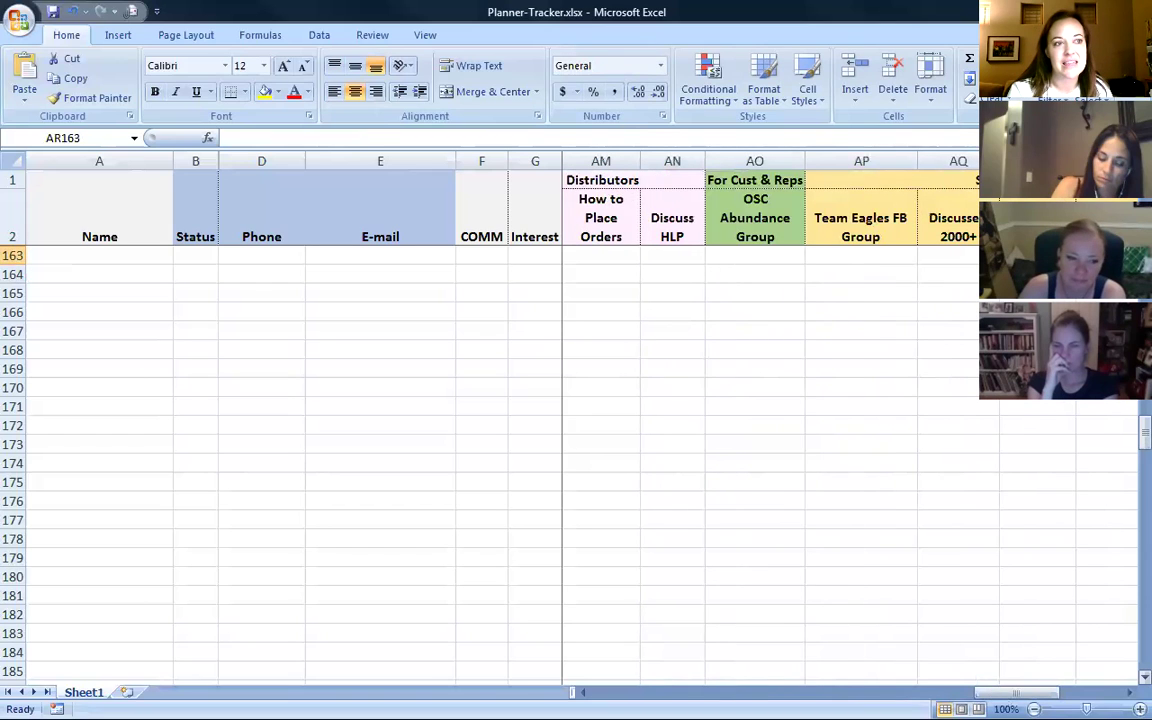
pyautogui.press('Right')
pyautogui.press('Right')
pyautogui.press('Right')
# Go back along row 163 to the Next Follow-Up Scheduled column
pyautogui.press('Left')
pyautogui.press('Left')
pyautogui.press('Left')
pyautogui.press('Left')
pyautogui.press('Left')
pyautogui.press('Left')
pyautogui.press('Left')
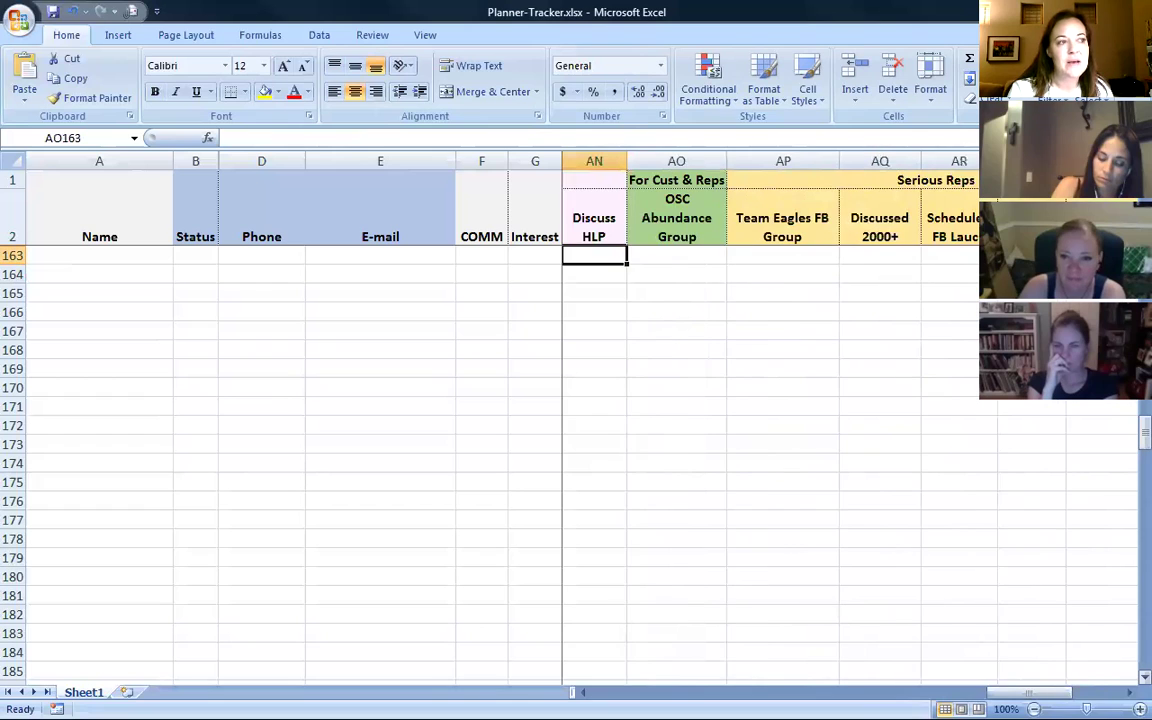
pyautogui.press('Left')
pyautogui.press('Left')
pyautogui.press('Left')
pyautogui.press('Left')
pyautogui.press('Left')
pyautogui.press('Left')
pyautogui.press('Left')
pyautogui.press('Left')
pyautogui.press('Left')
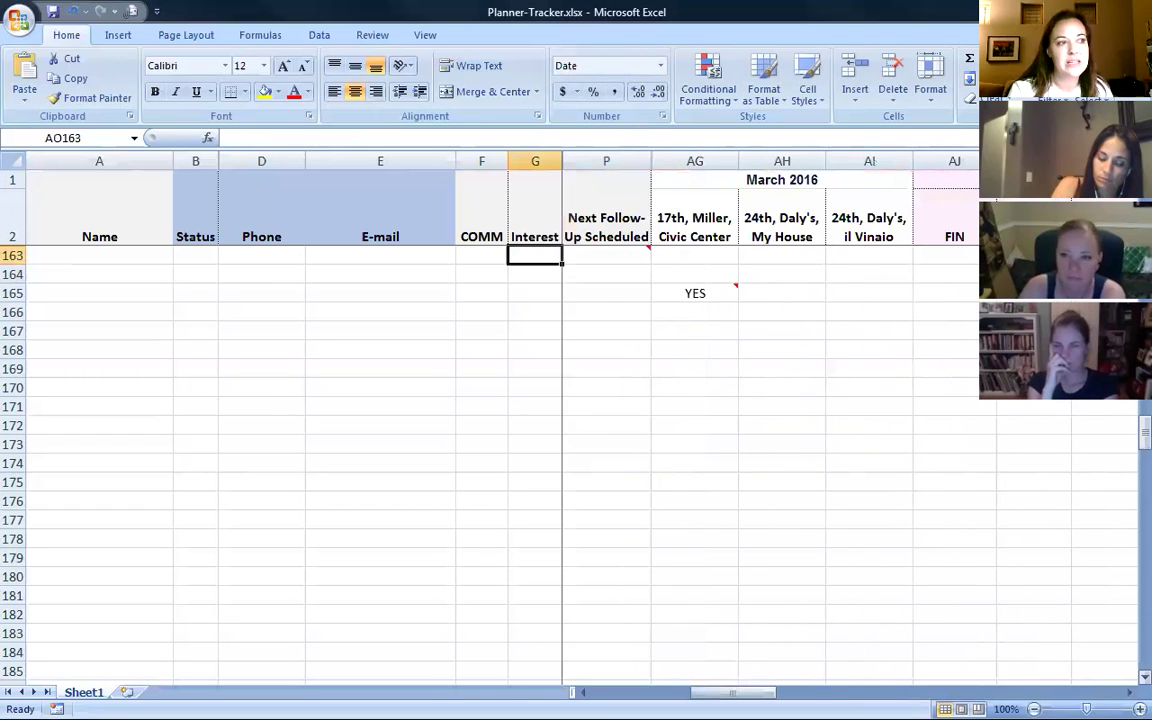
pyautogui.press('Right')
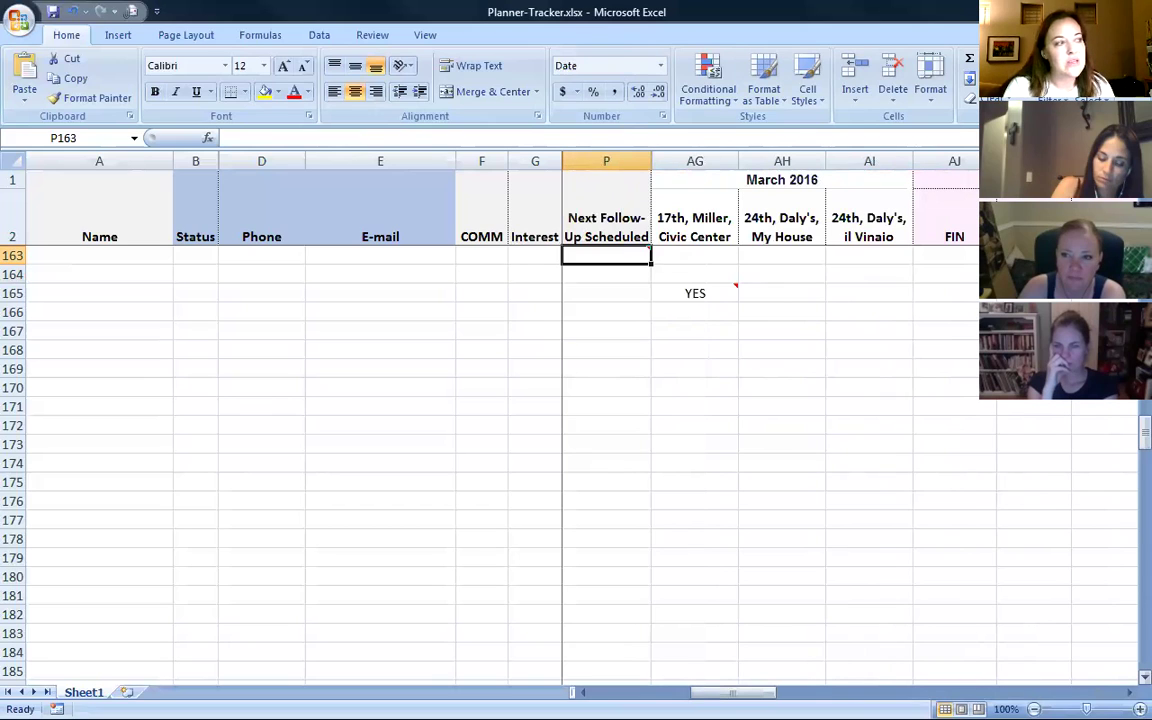
# Start a custom sort of the range from A163 to the end of the used area, sorting by Column B values A to Z
pyautogui.click(53, 254)
pyautogui.hotkey('ctrl', 'shift', 'End')
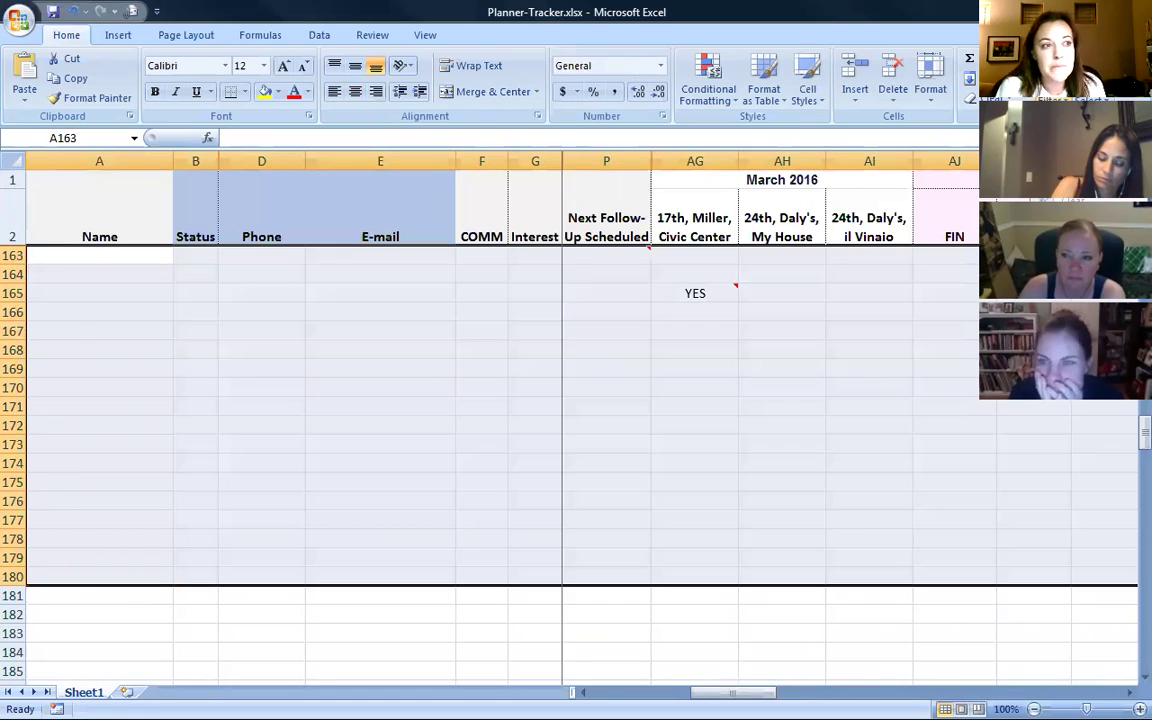
pyautogui.click(1083, 159)
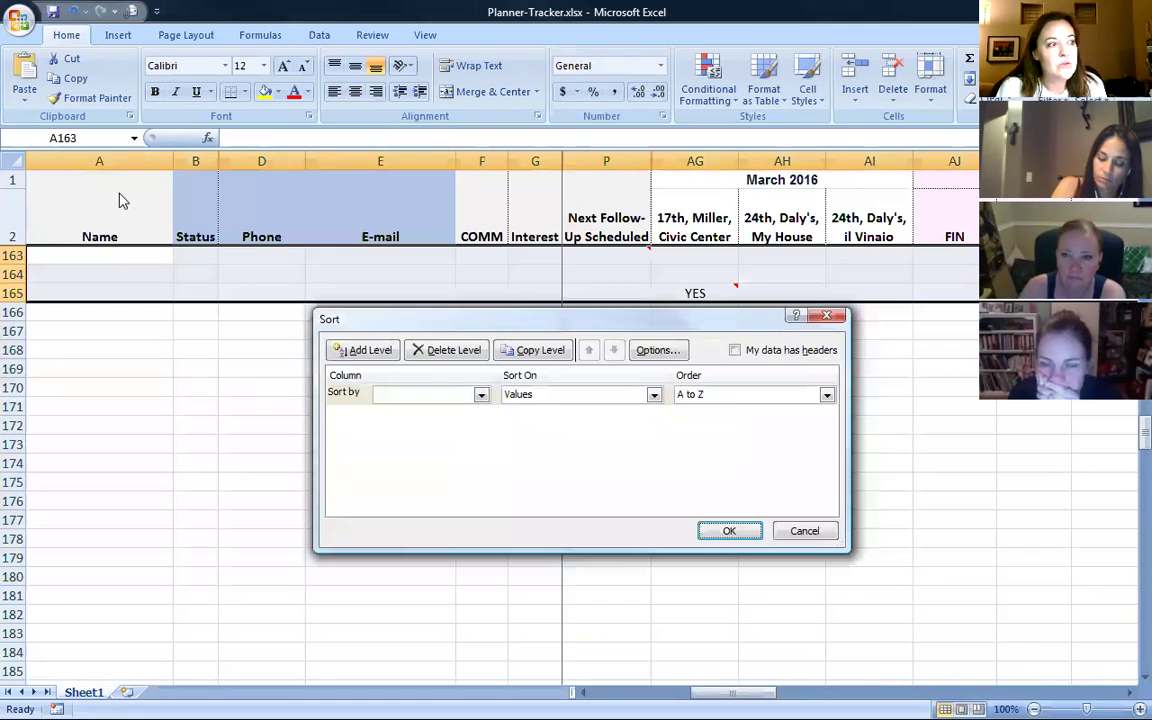
pyautogui.click(481, 396)
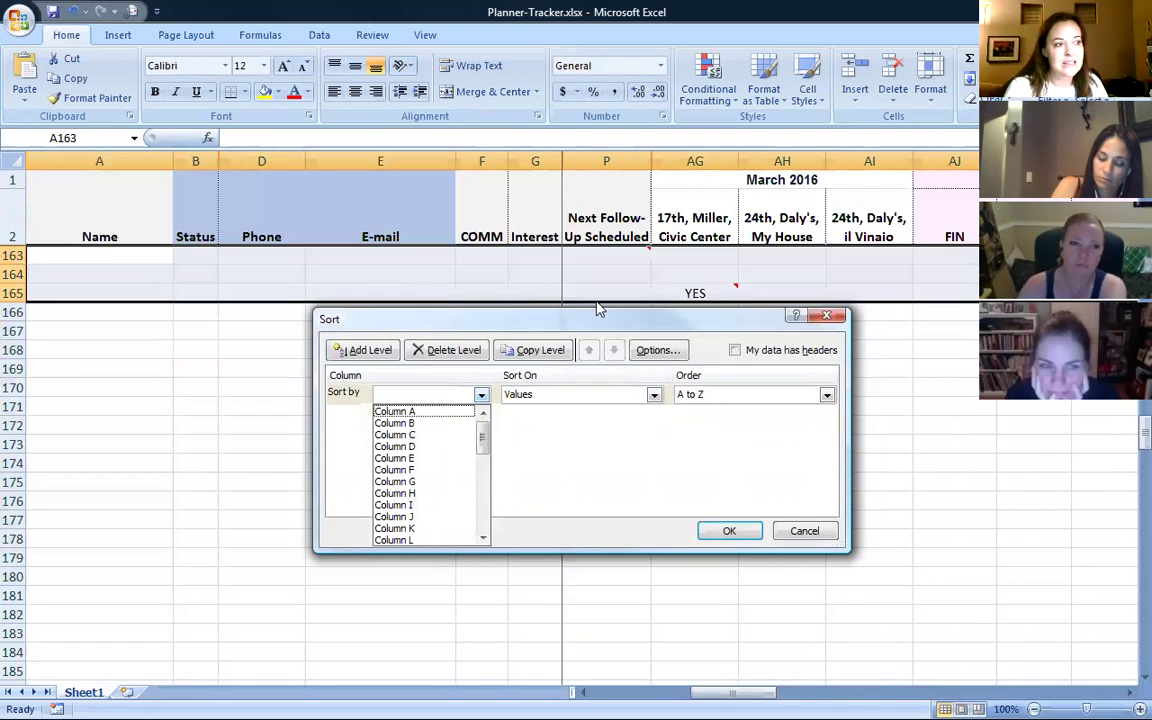
pyautogui.click(421, 424)
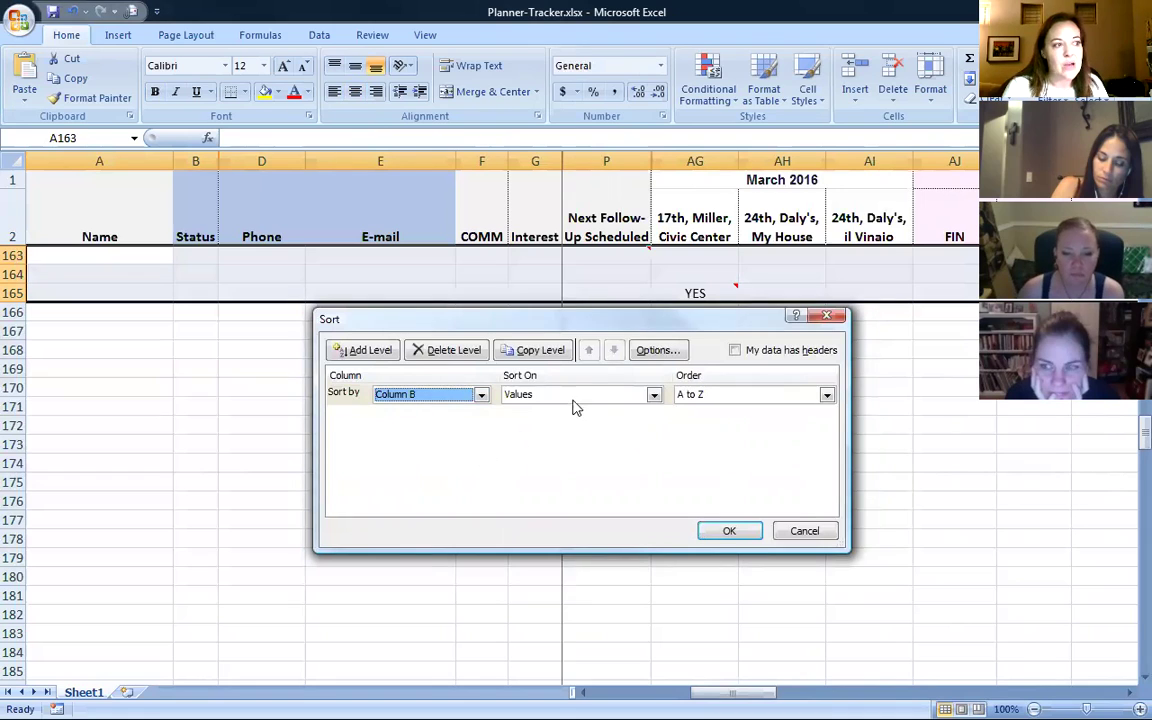
# Add a second sort level on Column P with values A to Z and cancel the sort
pyautogui.click(364, 350)
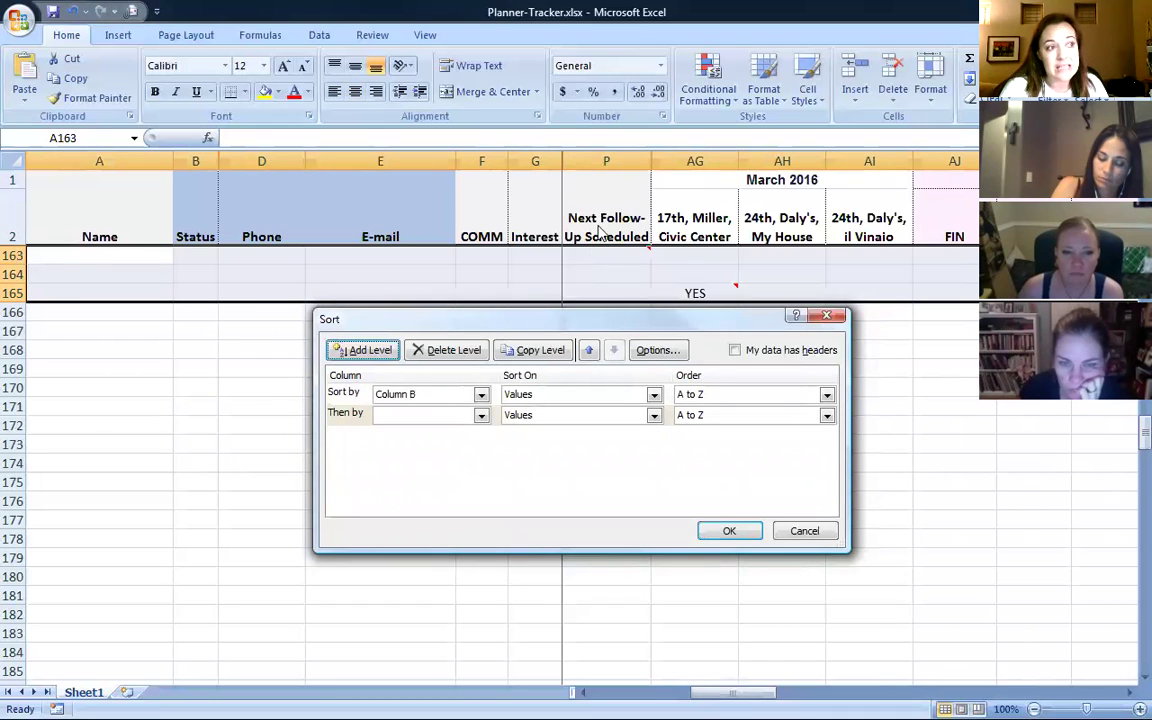
pyautogui.click(480, 415)
pyautogui.click(482, 558)
pyautogui.click(482, 558)
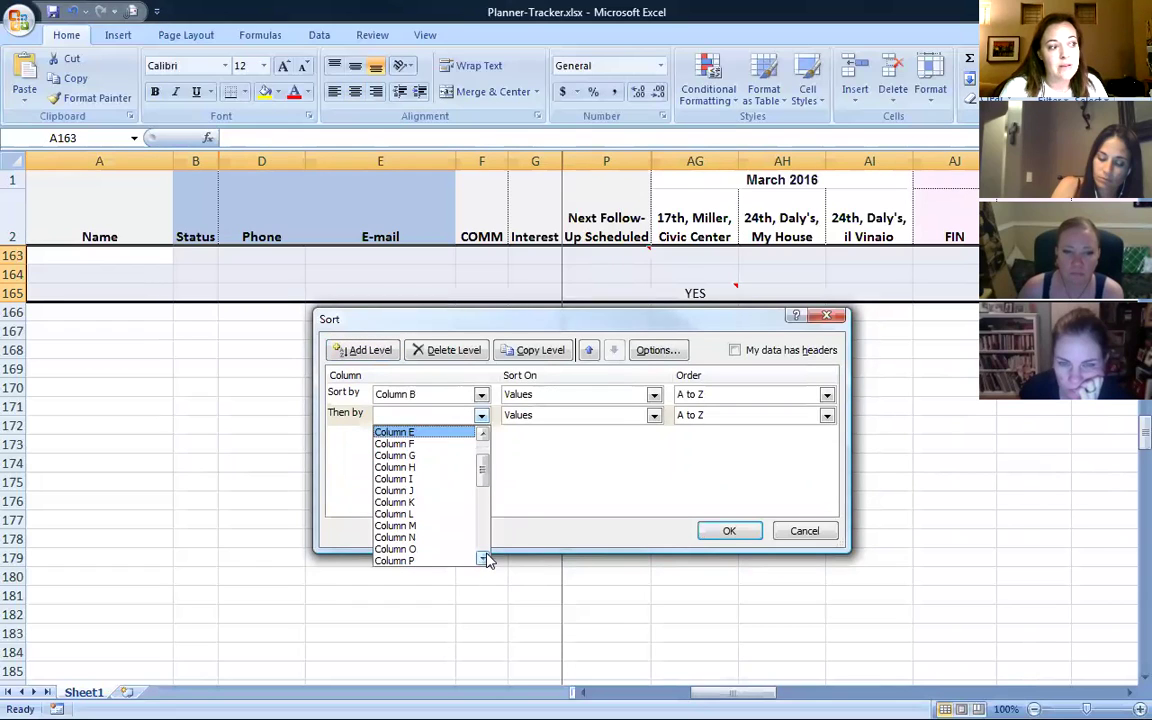
pyautogui.click(482, 558)
pyautogui.click(429, 541)
pyautogui.click(480, 415)
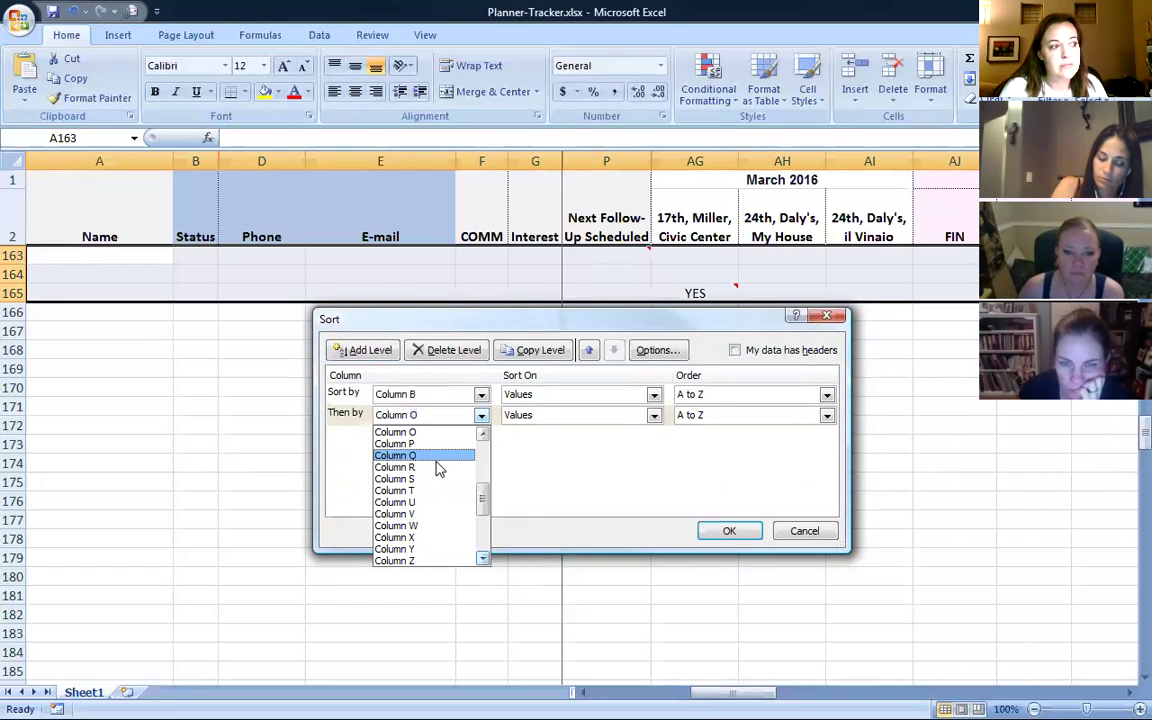
pyautogui.click(429, 456)
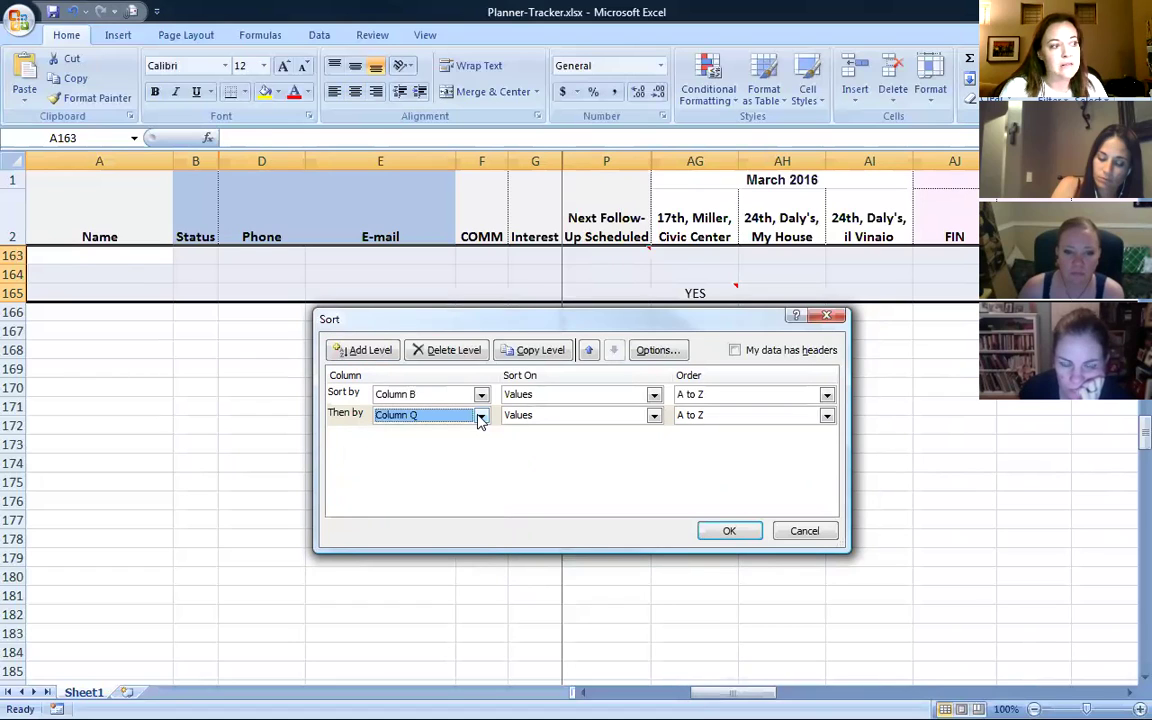
pyautogui.click(480, 415)
pyautogui.scroll(1, 455, 442)
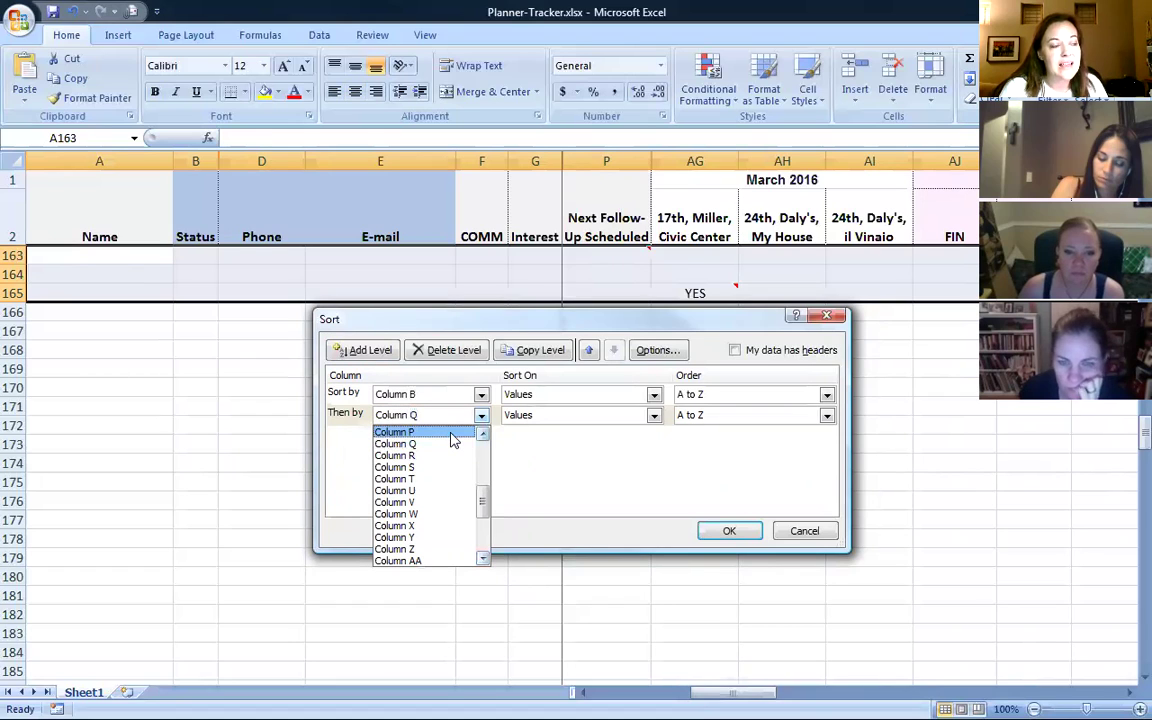
pyautogui.click(451, 434)
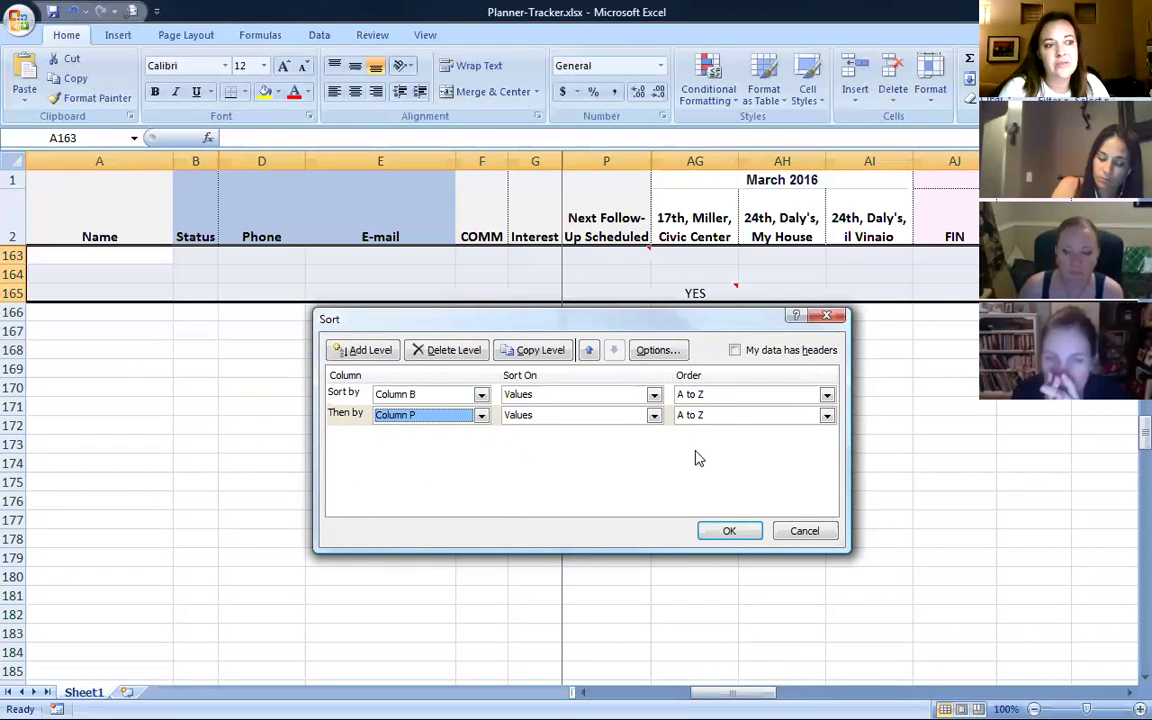
pyautogui.click(806, 533)
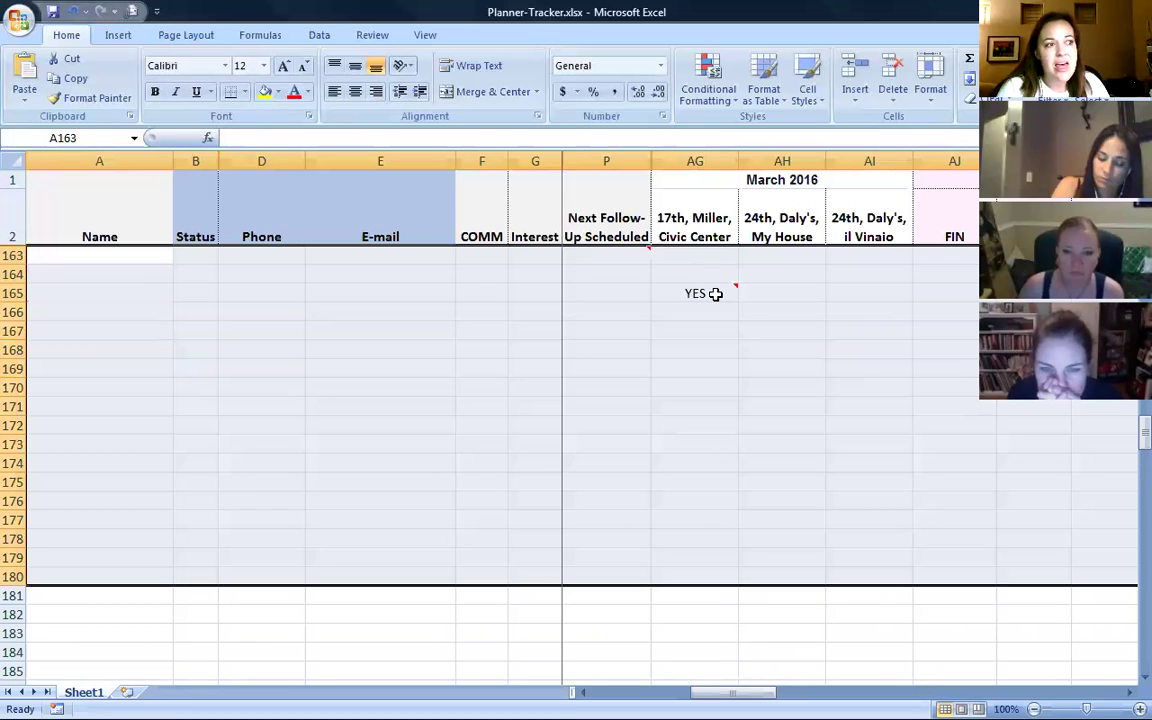
# Clear the YES entry from cell AG165 and delete the comments on cells AG165 and P163
pyautogui.click(733, 291)
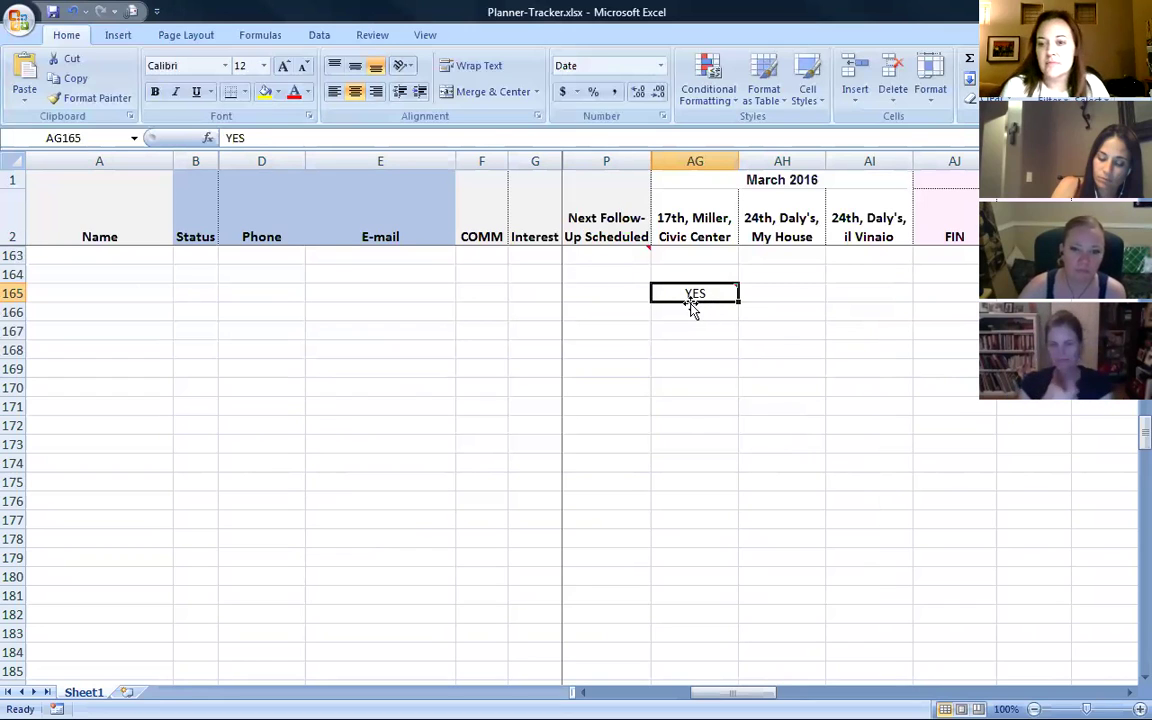
pyautogui.hotkey('shift', 'F2')
pyautogui.click(657, 290)
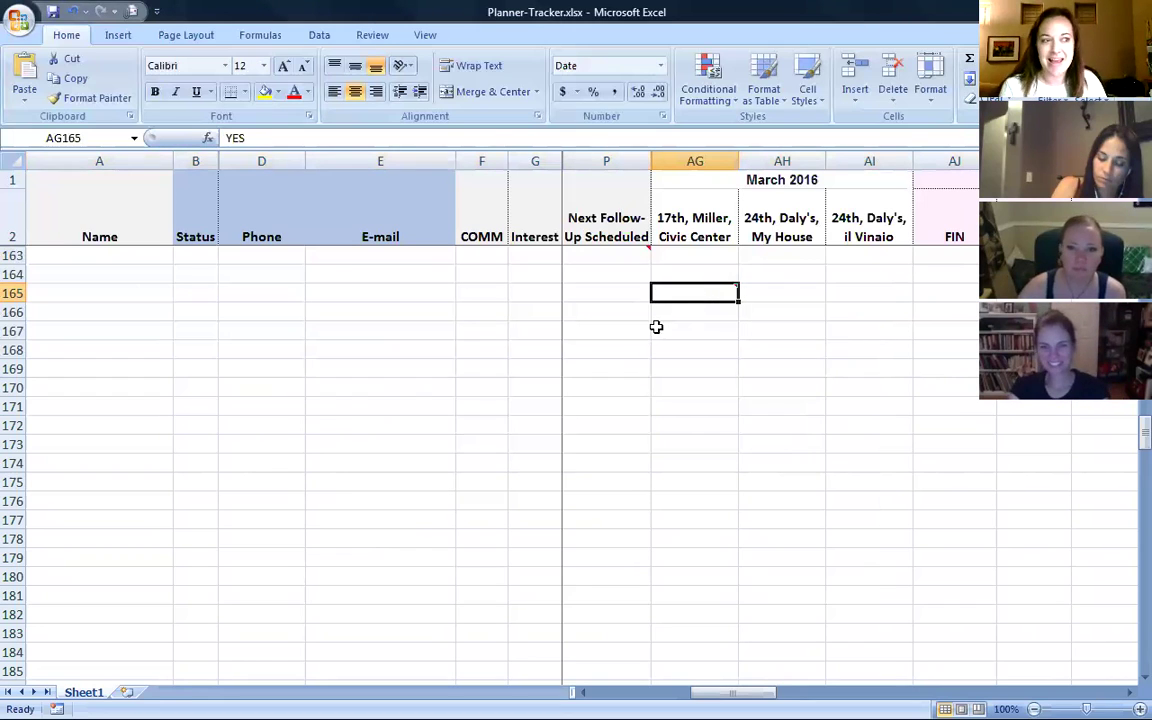
pyautogui.rightClick(687, 290)
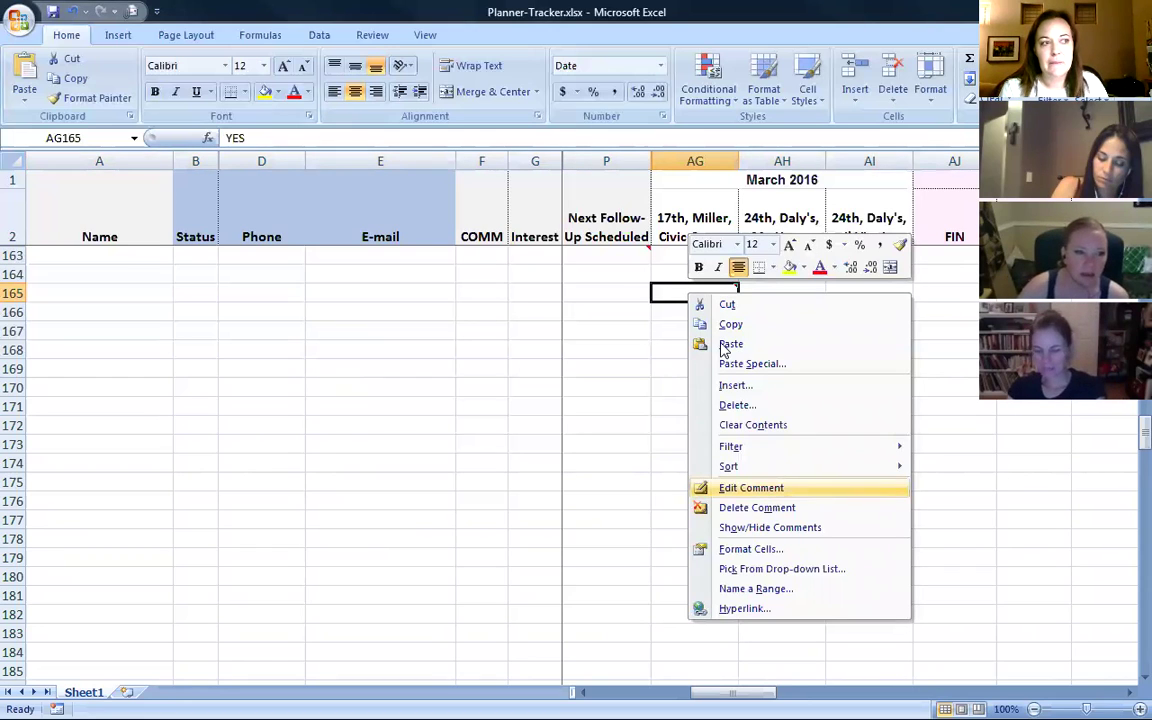
pyautogui.rightClick(641, 257)
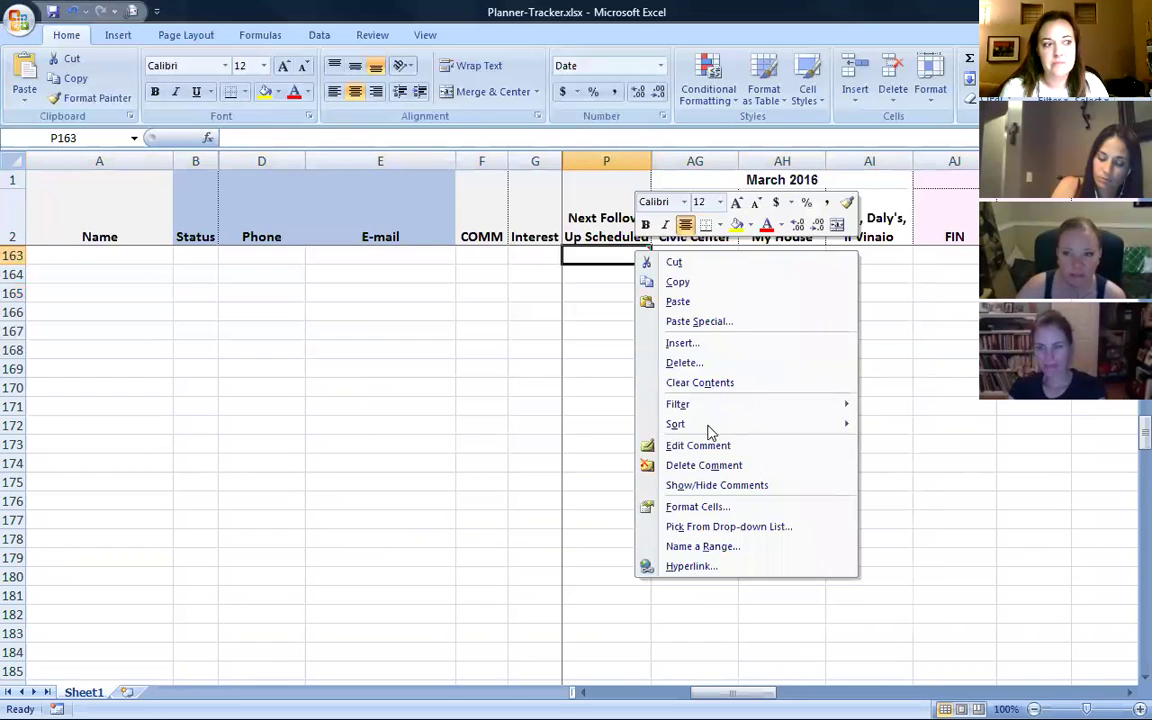
pyautogui.click(603, 375)
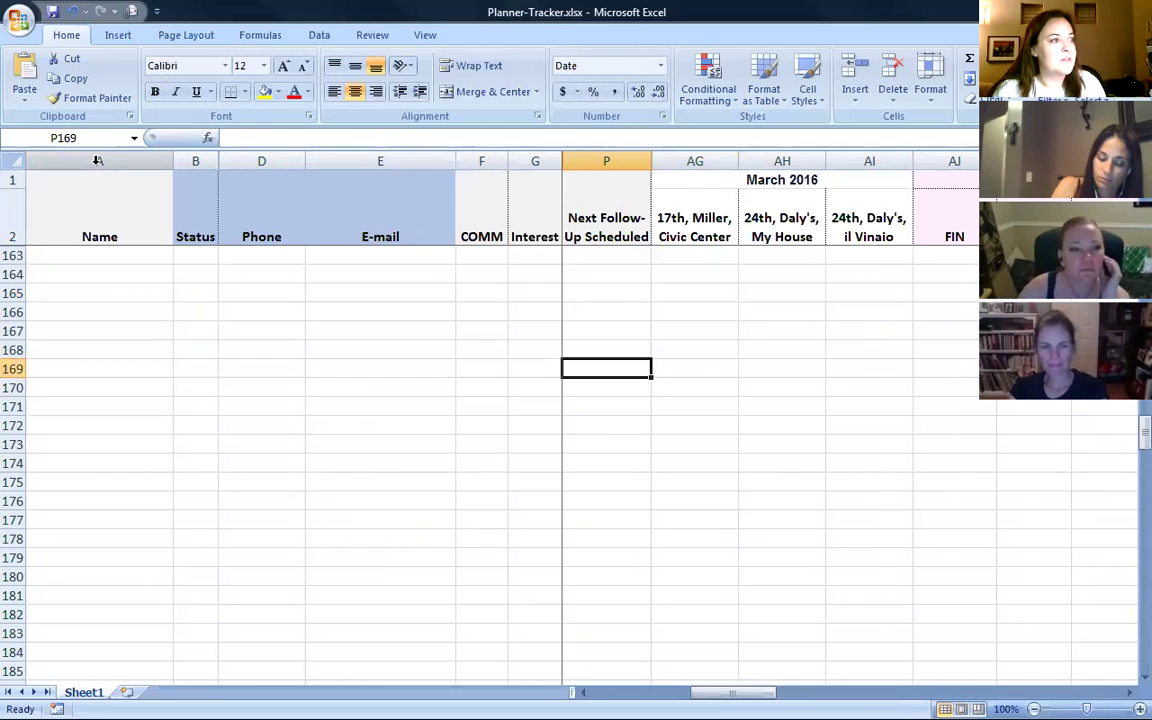
# Hide the Name, Phone and E-mail columns together
pyautogui.click(98, 160)
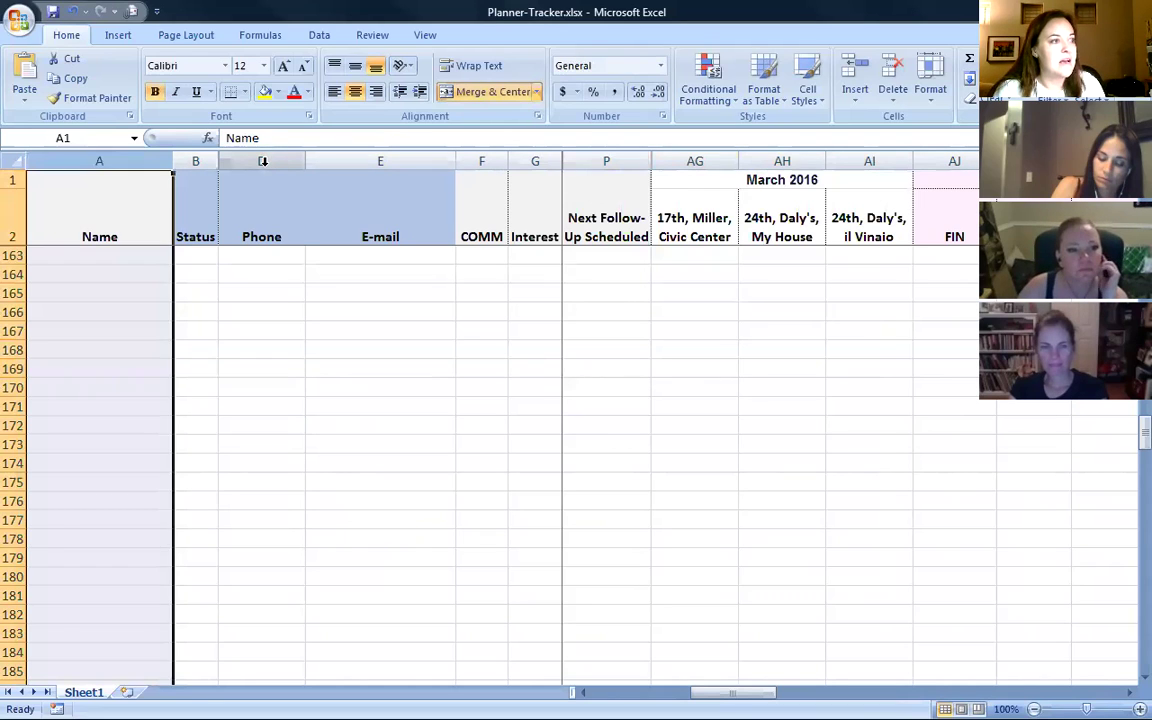
pyautogui.keyDown('ctrl'); pyautogui.click(262, 161); pyautogui.keyUp('ctrl')
pyautogui.keyDown('ctrl'); pyautogui.click(320, 162); pyautogui.keyUp('ctrl')
pyautogui.rightClick(325, 247)
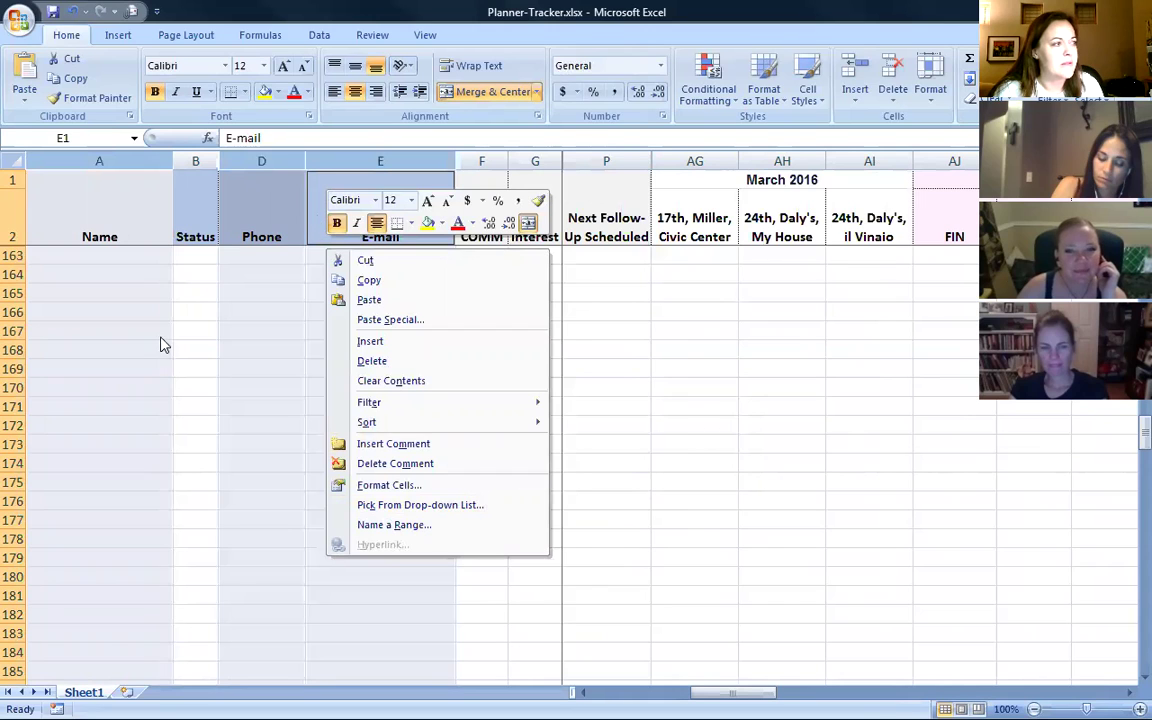
pyautogui.press('Escape')
pyautogui.hscroll(3, 17, 280)
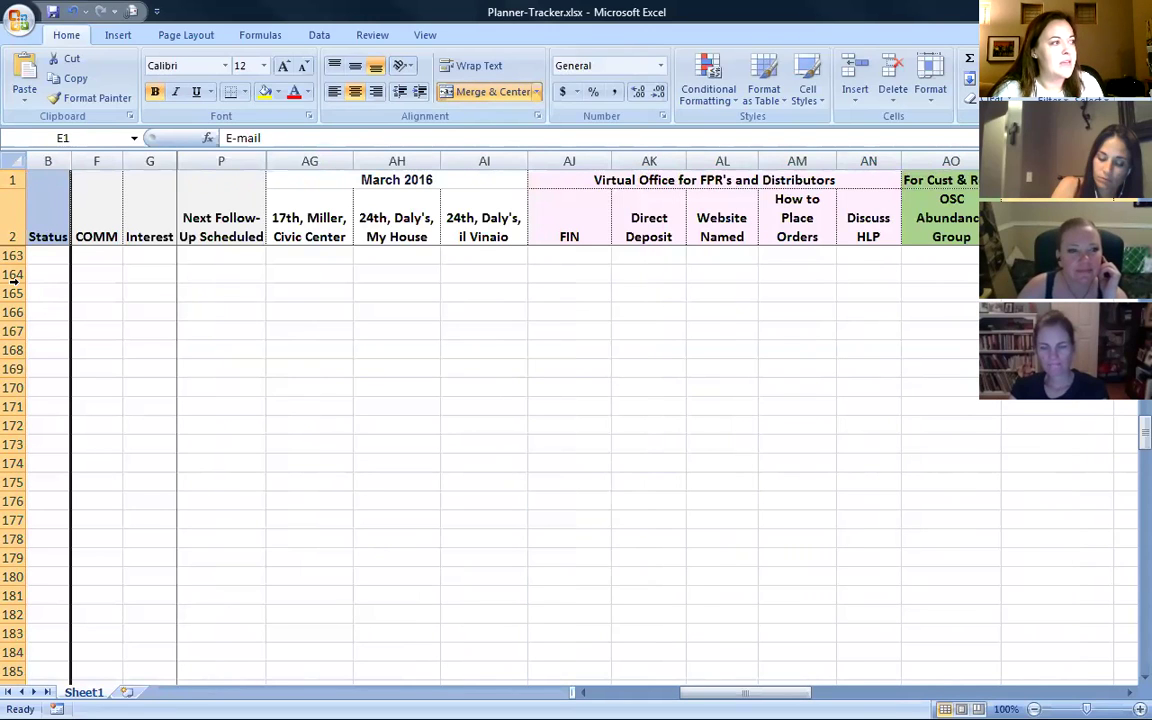
pyautogui.scroll(-1, 14, 283)
pyautogui.hotkey('shift', 'Left')
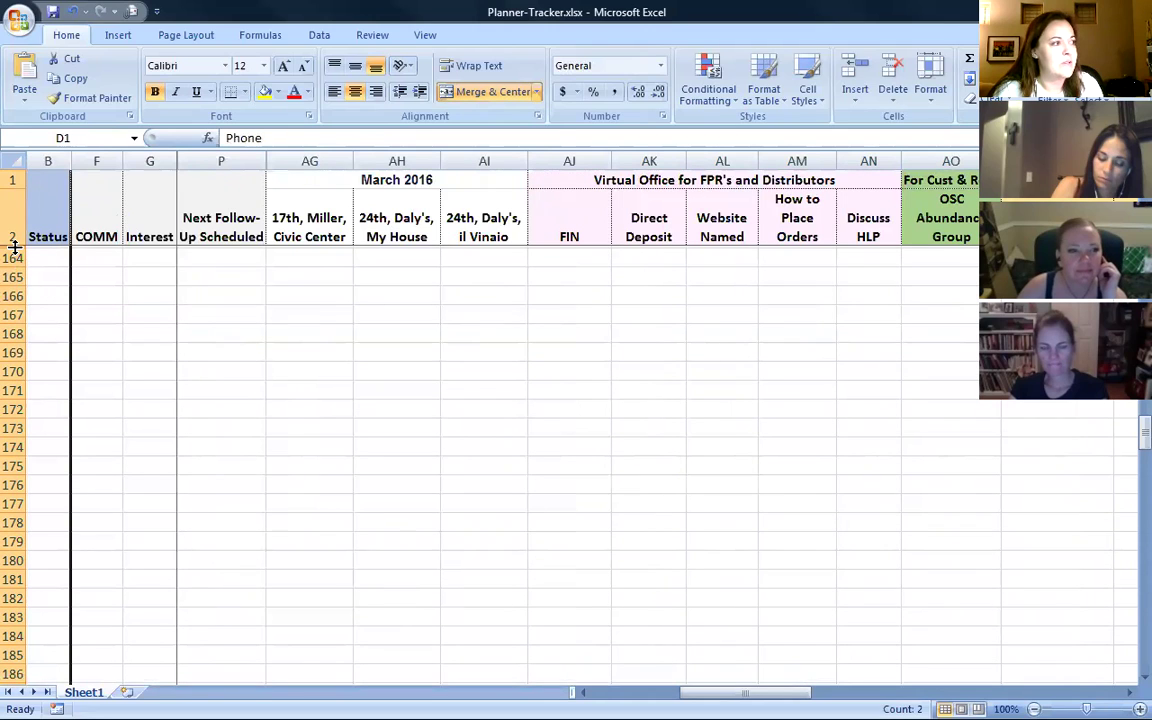
pyautogui.scroll(1, 96, 300)
pyautogui.click(96, 306)
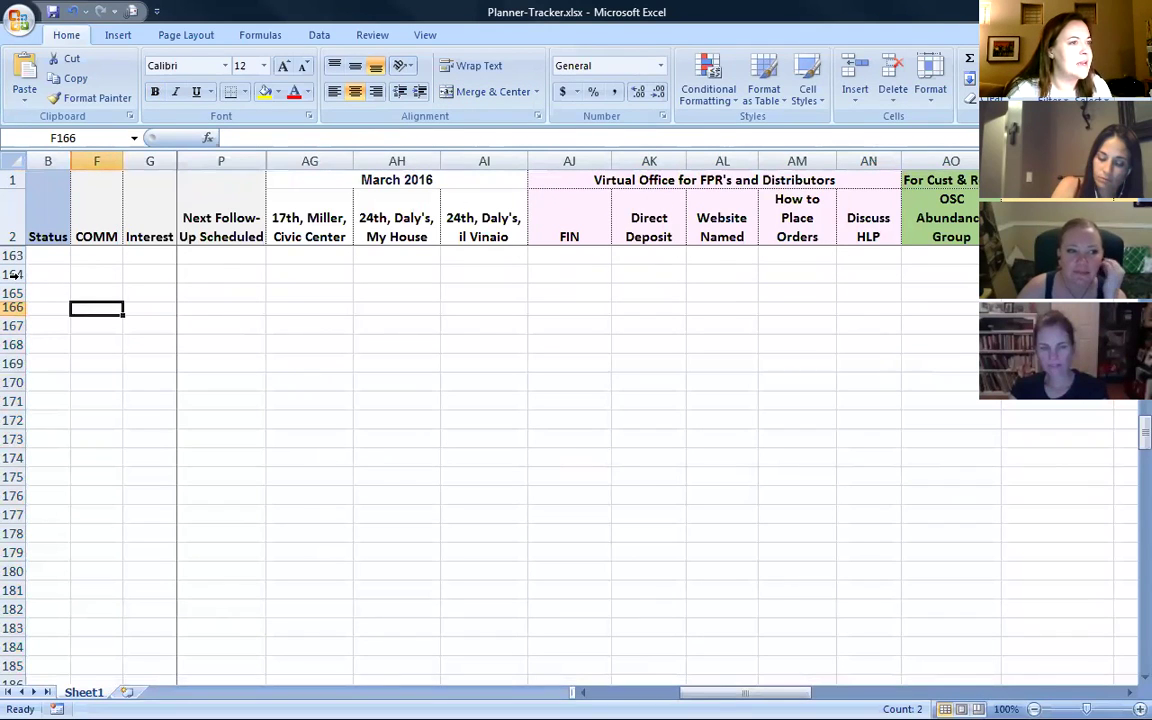
pyautogui.press('Left')
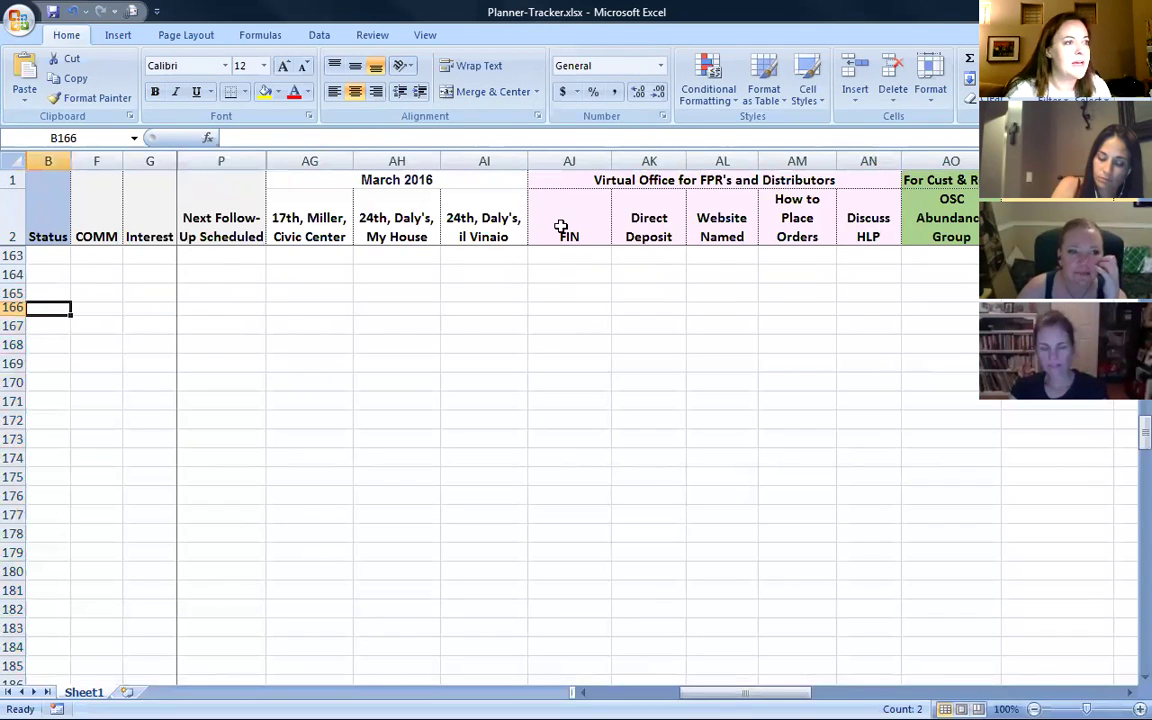
# Hide the FIN column and unhide the rows between row 2 and row 163
pyautogui.rightClick(574, 158)
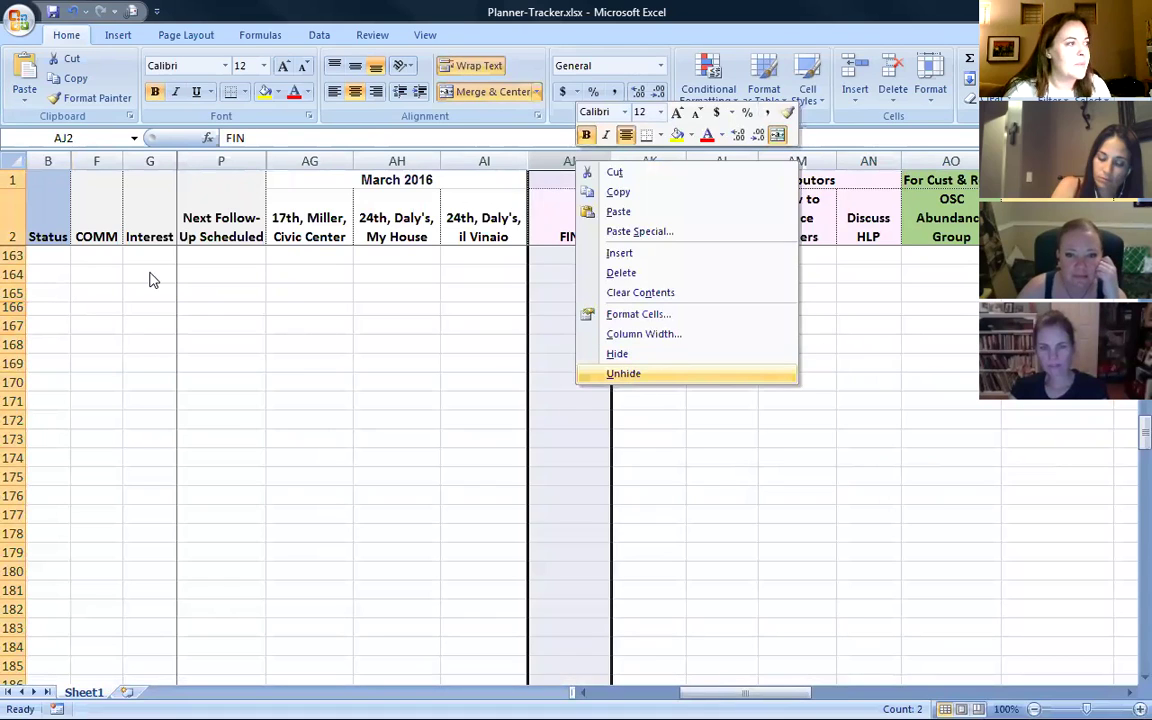
pyautogui.press('h')
pyautogui.click(14, 256)
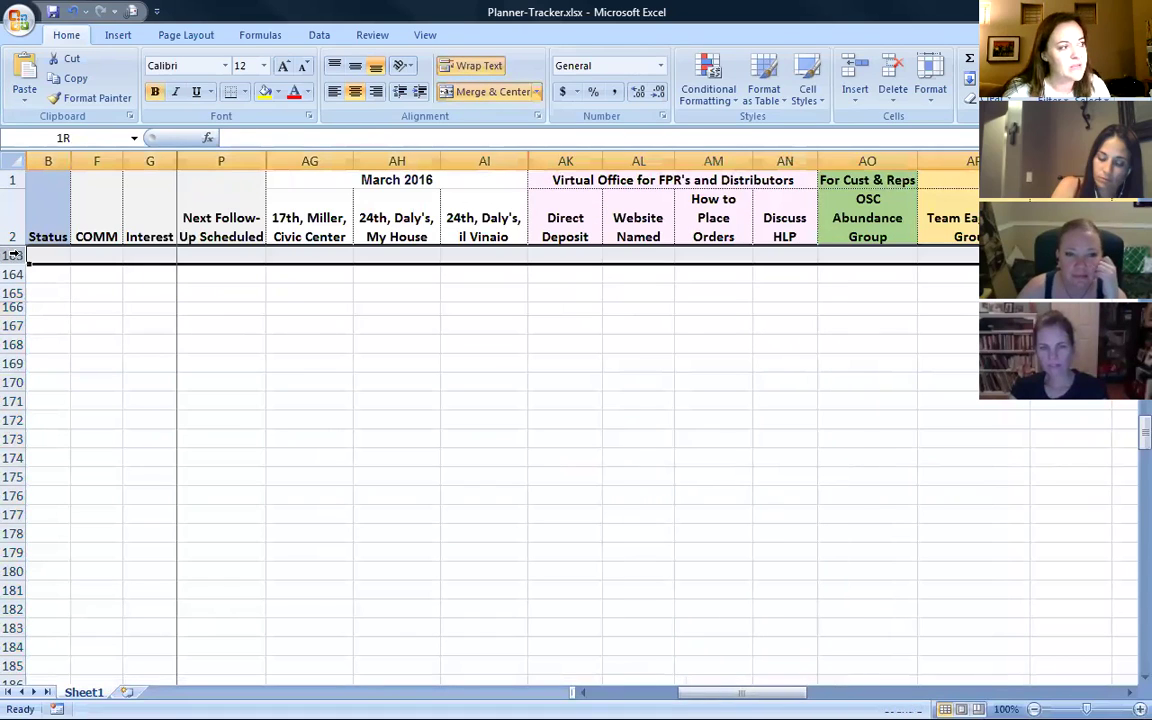
pyautogui.moveTo(14, 256); pyautogui.dragTo(13, 234)
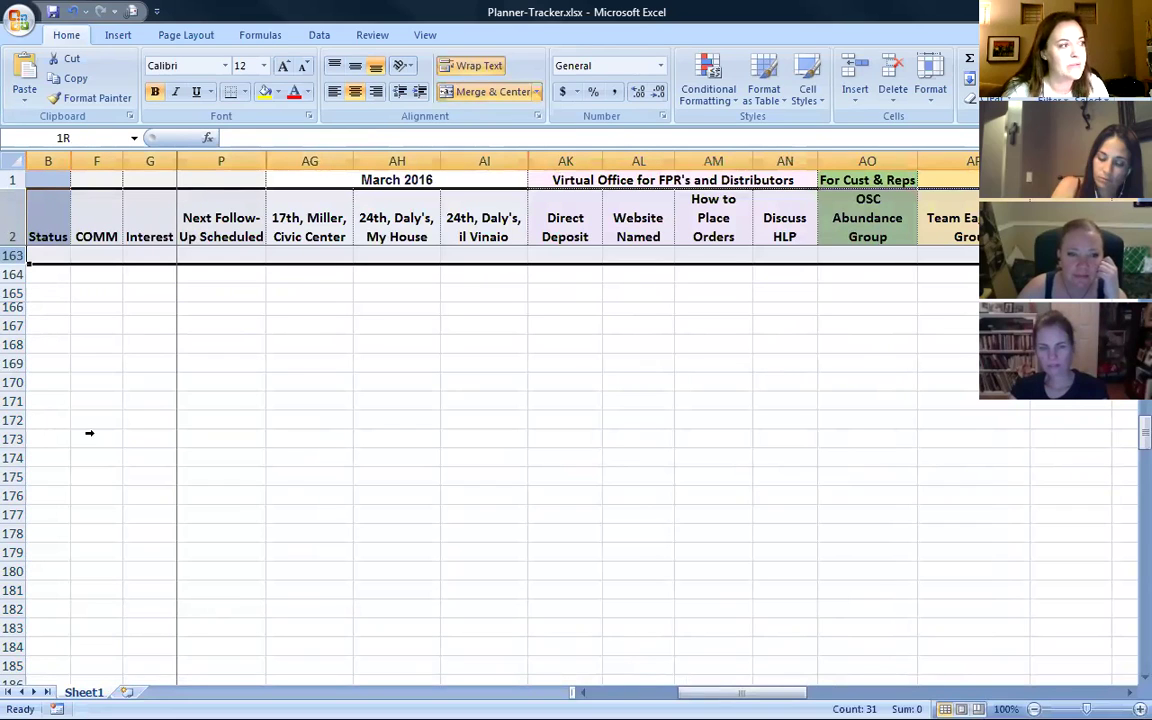
# Examine the Status, COMM, Interest and follow-up entries from the end of the contact list back up to the first rows
pyautogui.scroll(7, 90, 360)
pyautogui.click(91, 368)
pyautogui.press('Left')
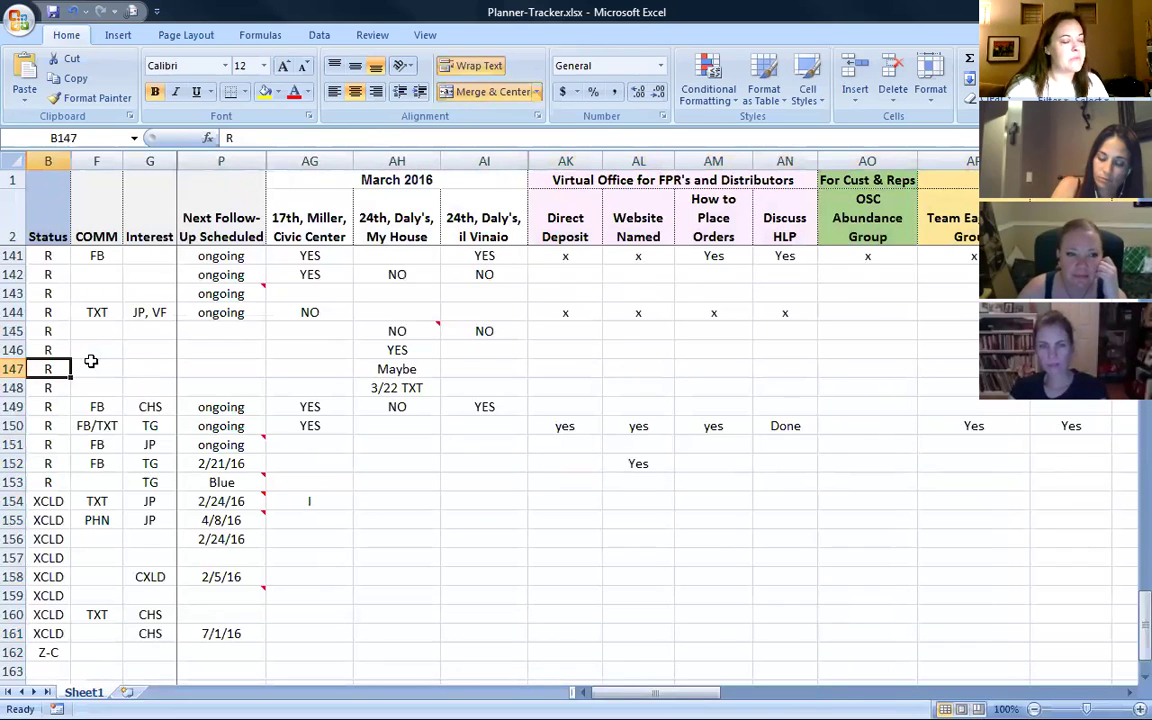
pyautogui.press('Up')
pyautogui.press('Up')
pyautogui.press('Up')
pyautogui.scroll(12, 90, 361)
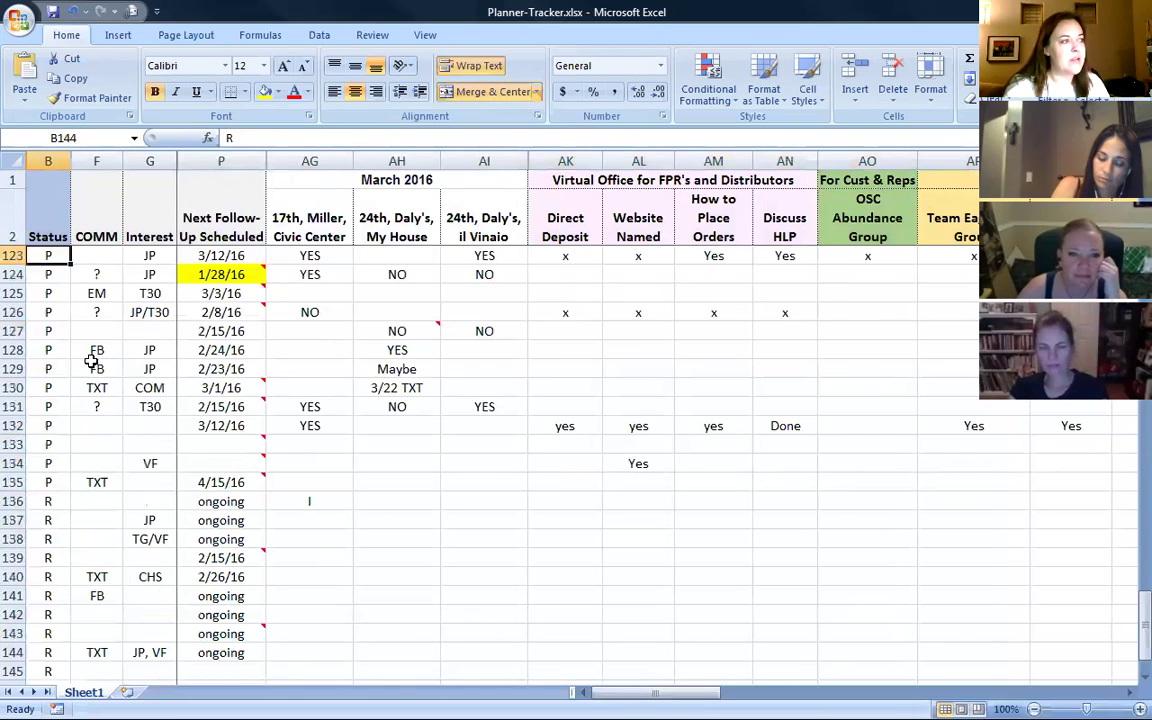
pyautogui.press('Up')
pyautogui.press('Up')
pyautogui.press('Up')
pyautogui.press('Up')
pyautogui.press('Up')
pyautogui.press('Up')
pyautogui.press('Up')
pyautogui.press('Up')
pyautogui.press('Up')
pyautogui.press('Up')
pyautogui.press('Up')
pyautogui.press('Up')
pyautogui.press('Up')
pyautogui.press('Up')
pyautogui.press('Up')
pyautogui.press('Up')
pyautogui.press('Up')
pyautogui.press('Up')
pyautogui.press('Up')
pyautogui.press('Up')
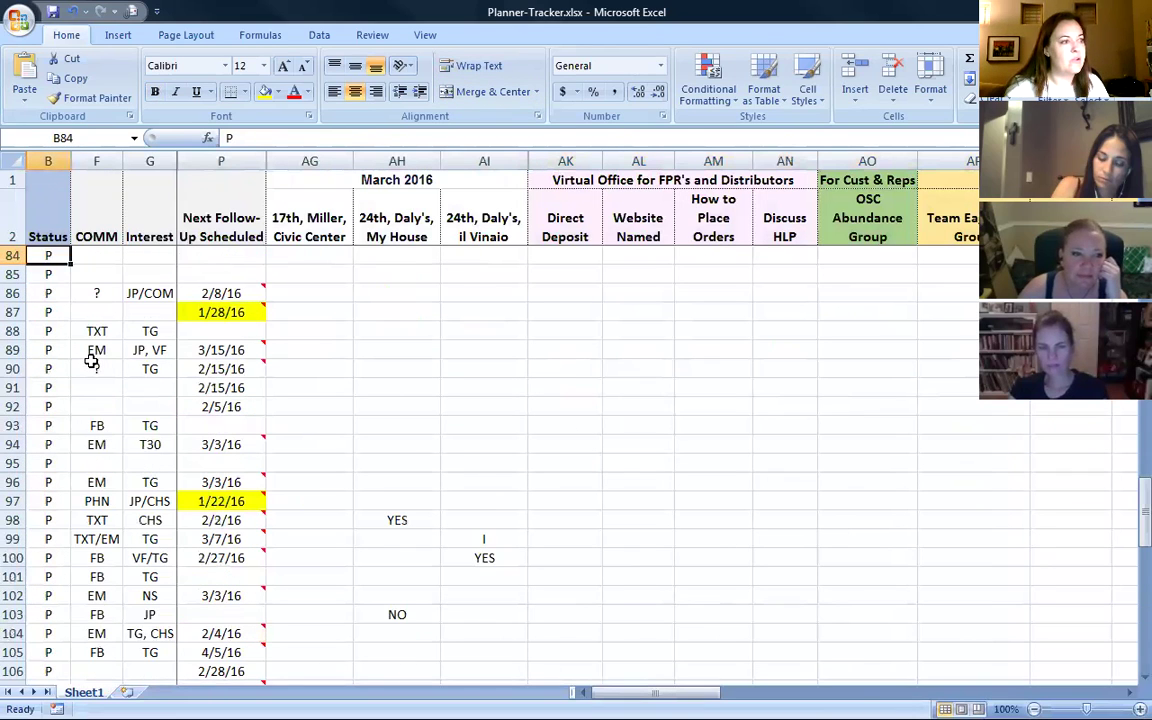
pyautogui.scroll(12, 90, 361)
pyautogui.scroll(10, 91, 361)
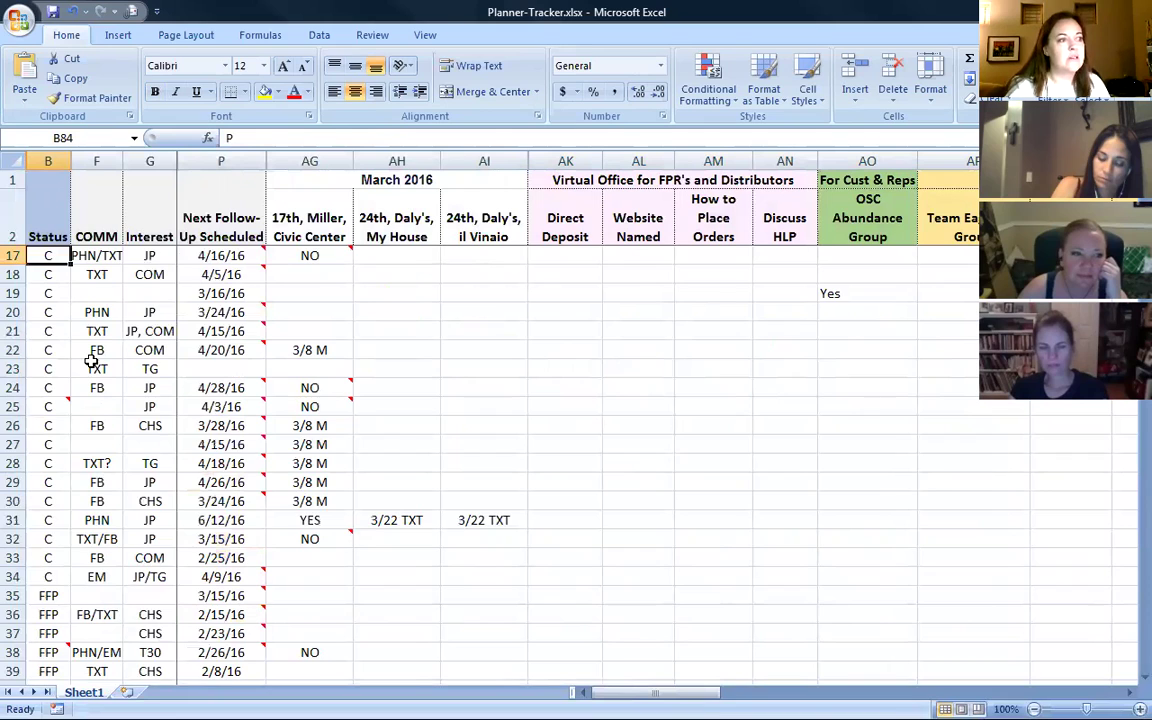
pyautogui.hotkey('ctrl', 'Up')
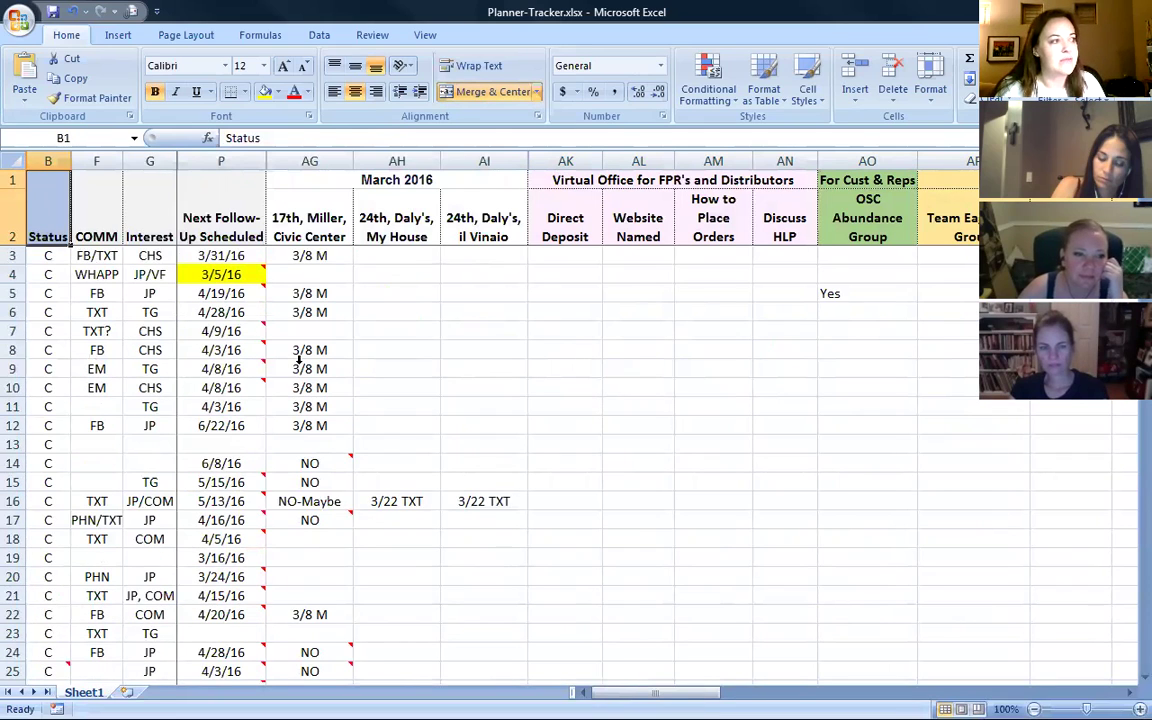
# Unhide the columns between Interest and Next Follow-Up Scheduled
pyautogui.moveTo(149, 160); pyautogui.dragTo(221, 160)
pyautogui.rightClick(215, 184)
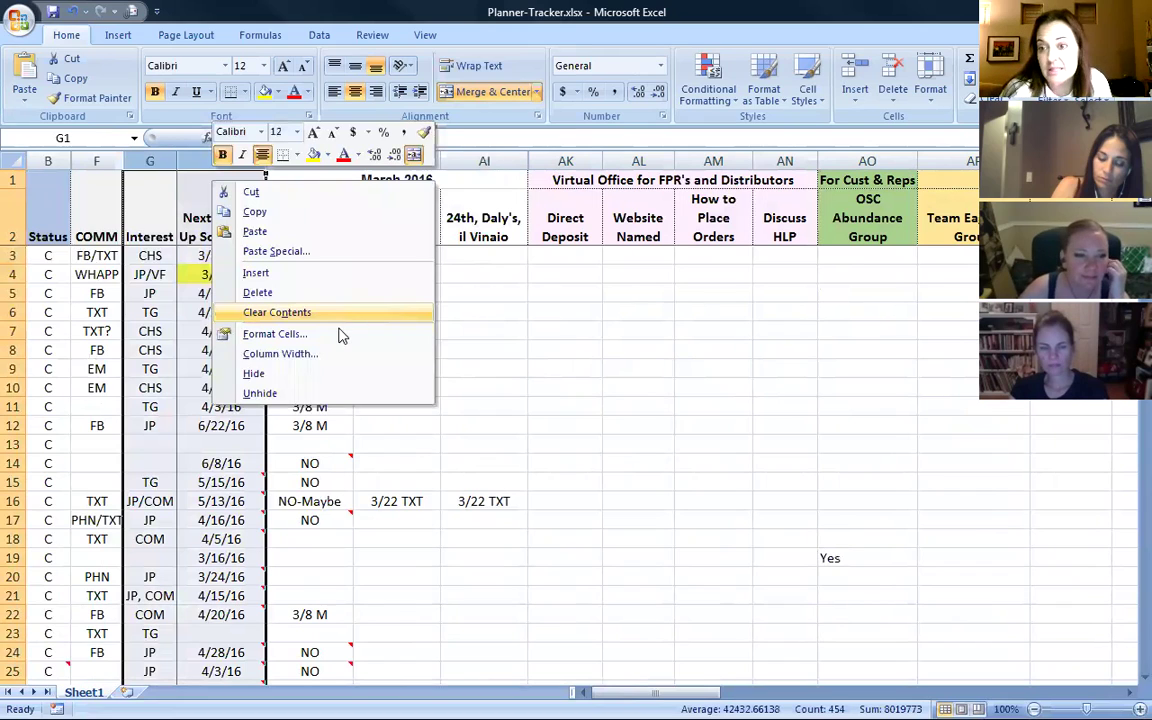
pyautogui.click(368, 340)
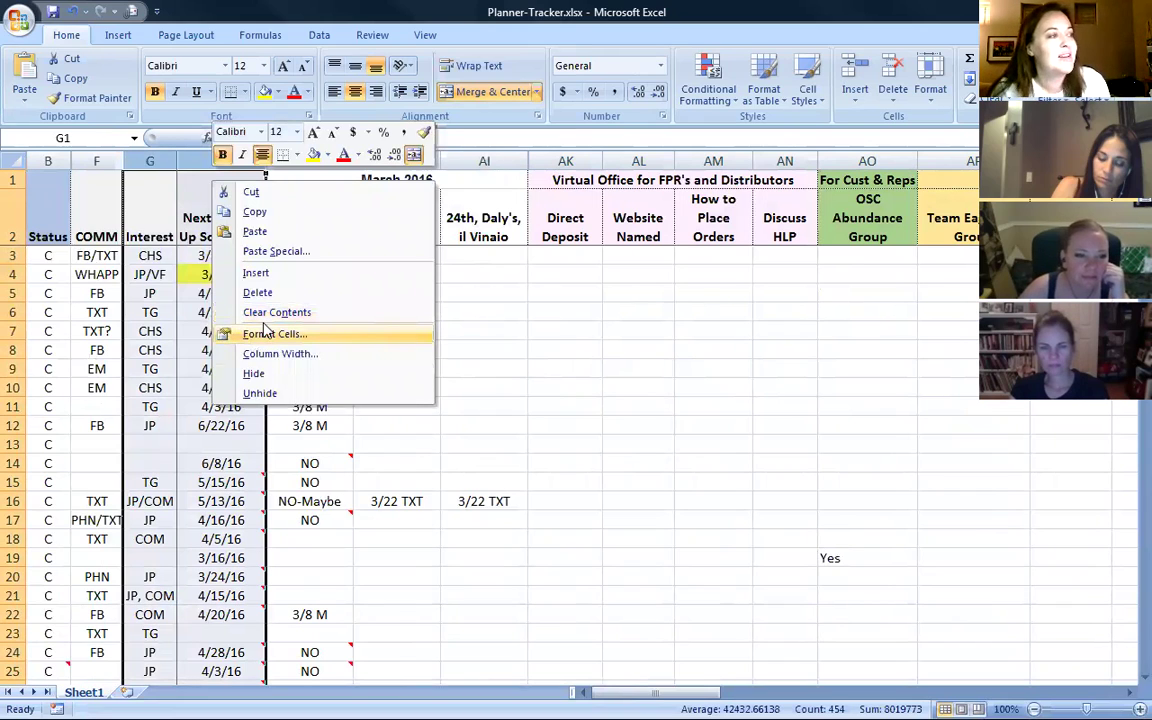
pyautogui.click(260, 393)
# Examine the communication method, day-interval follow-ups and next scheduled follow-up for the customers in rows 3 to 5
pyautogui.click(60, 274)
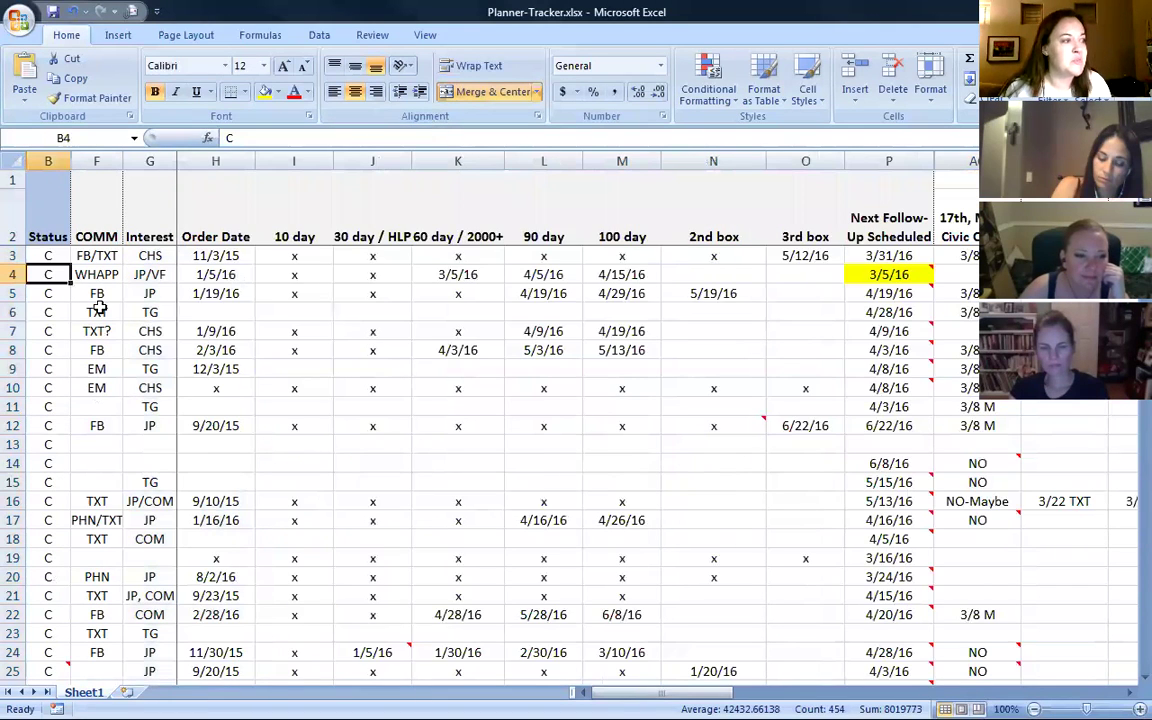
pyautogui.click(52, 256)
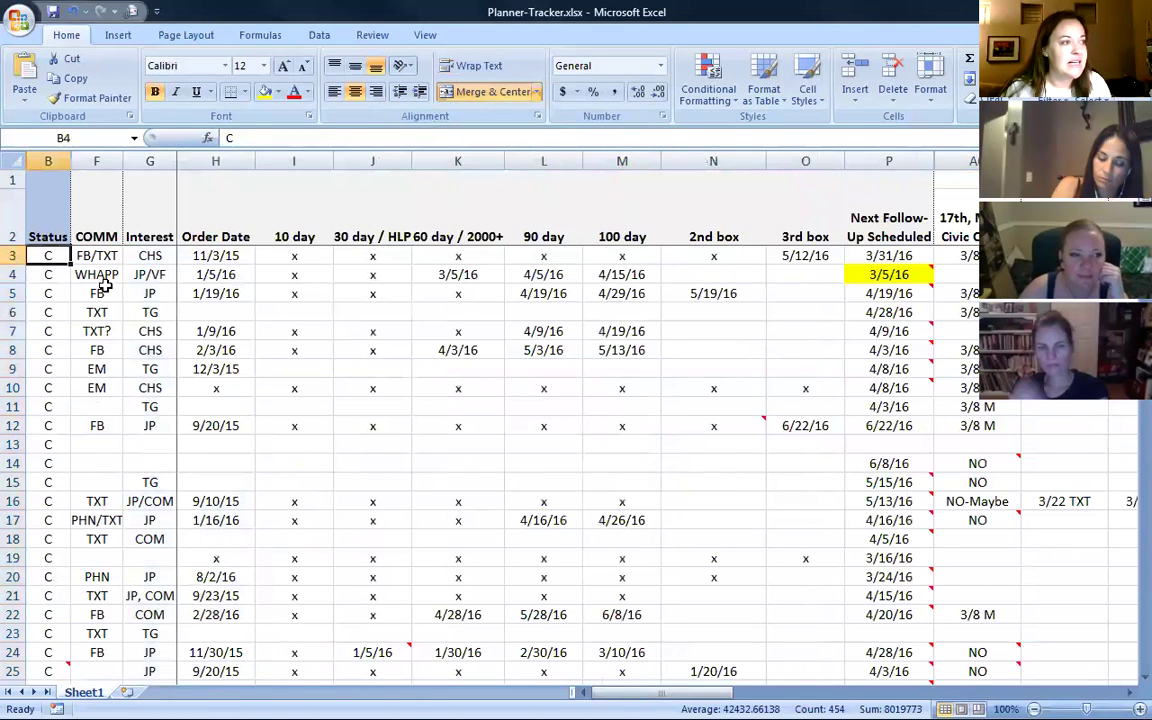
pyautogui.press('Right')
pyautogui.press('Right')
pyautogui.press('Right')
pyautogui.click(328, 273)
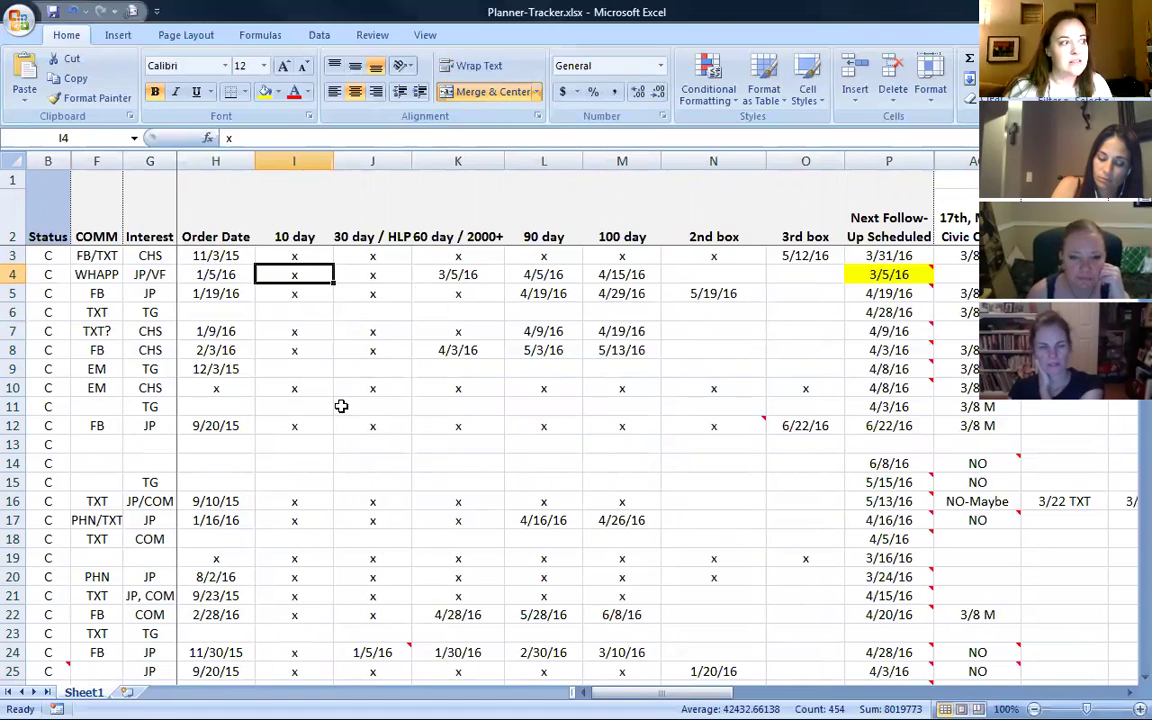
pyautogui.click(470, 269)
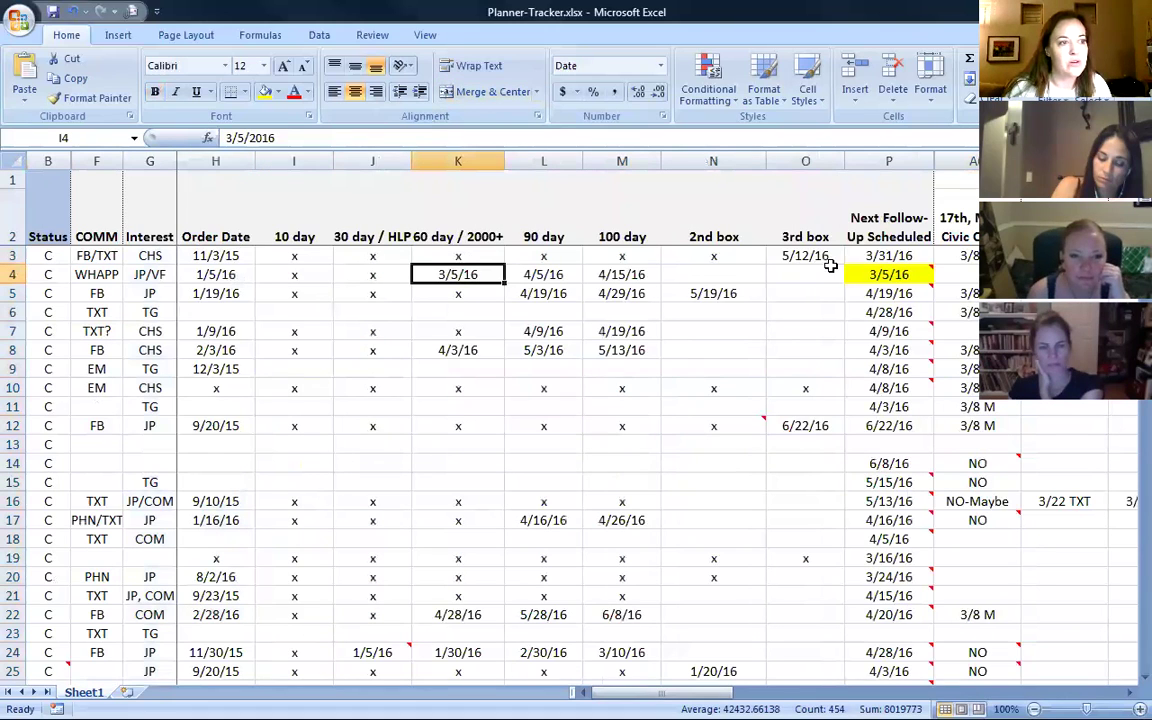
pyautogui.click(100, 272)
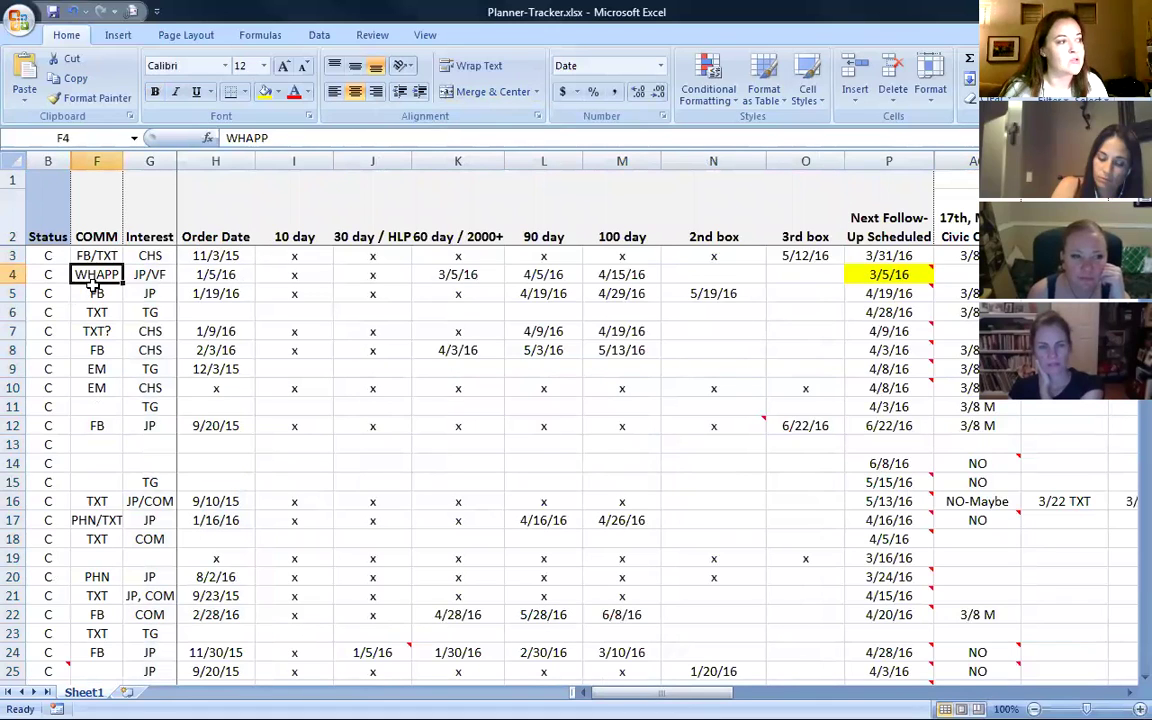
pyautogui.click(455, 295)
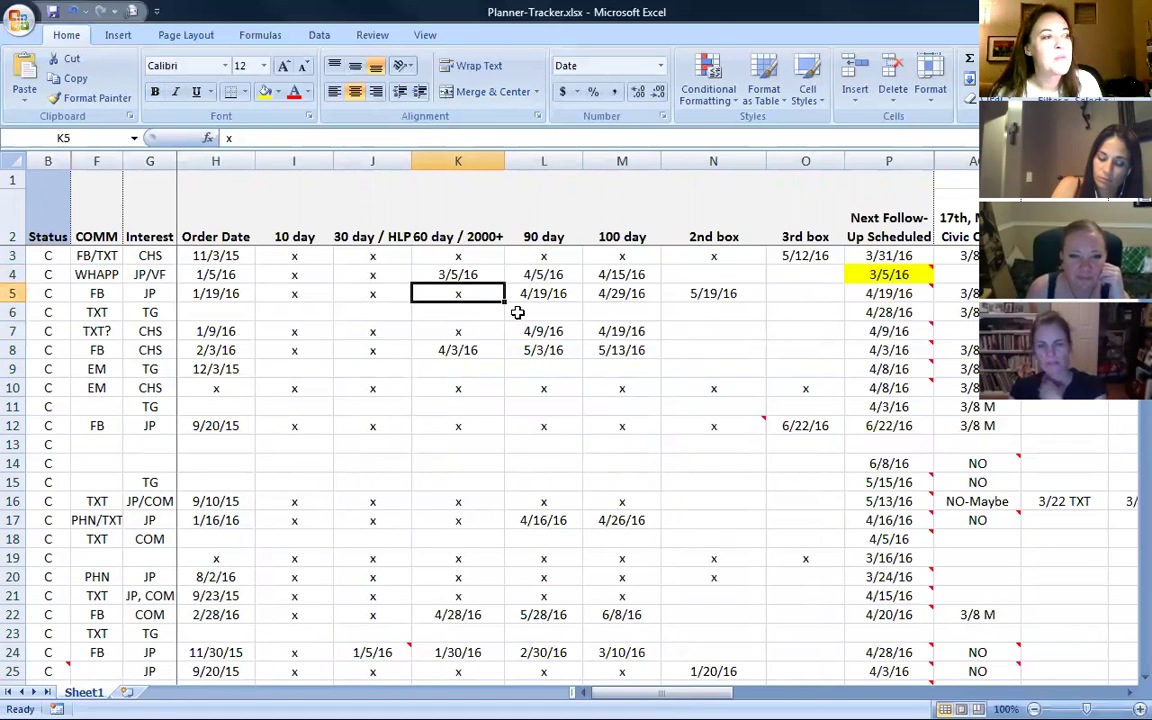
pyautogui.press('Right')
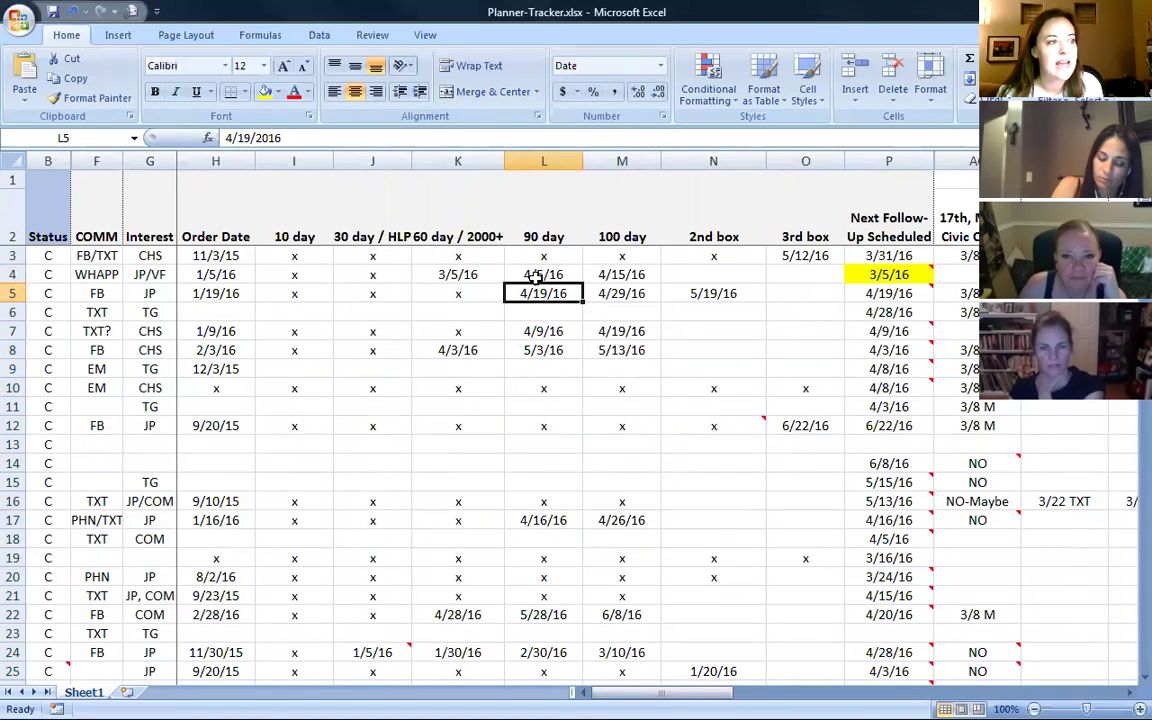
pyautogui.click(880, 293)
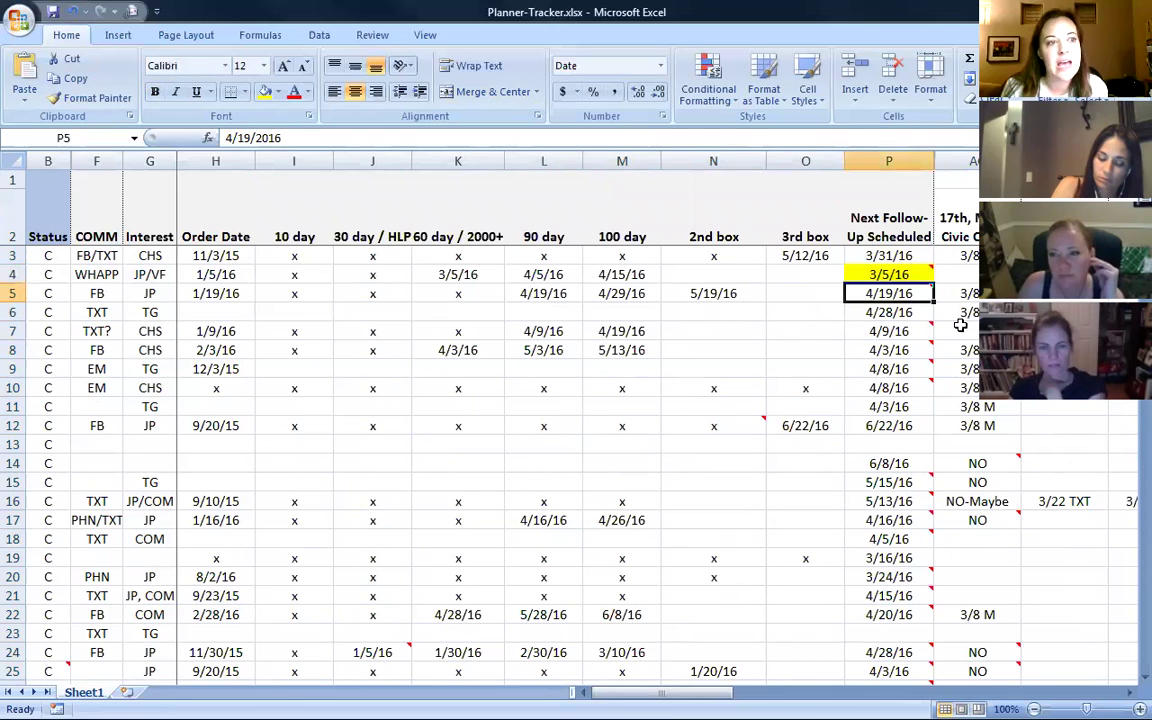
# Check the March 2016 event columns for row 5 and return to its Next Follow-Up Scheduled cell
pyautogui.hscroll(1, 960, 325)
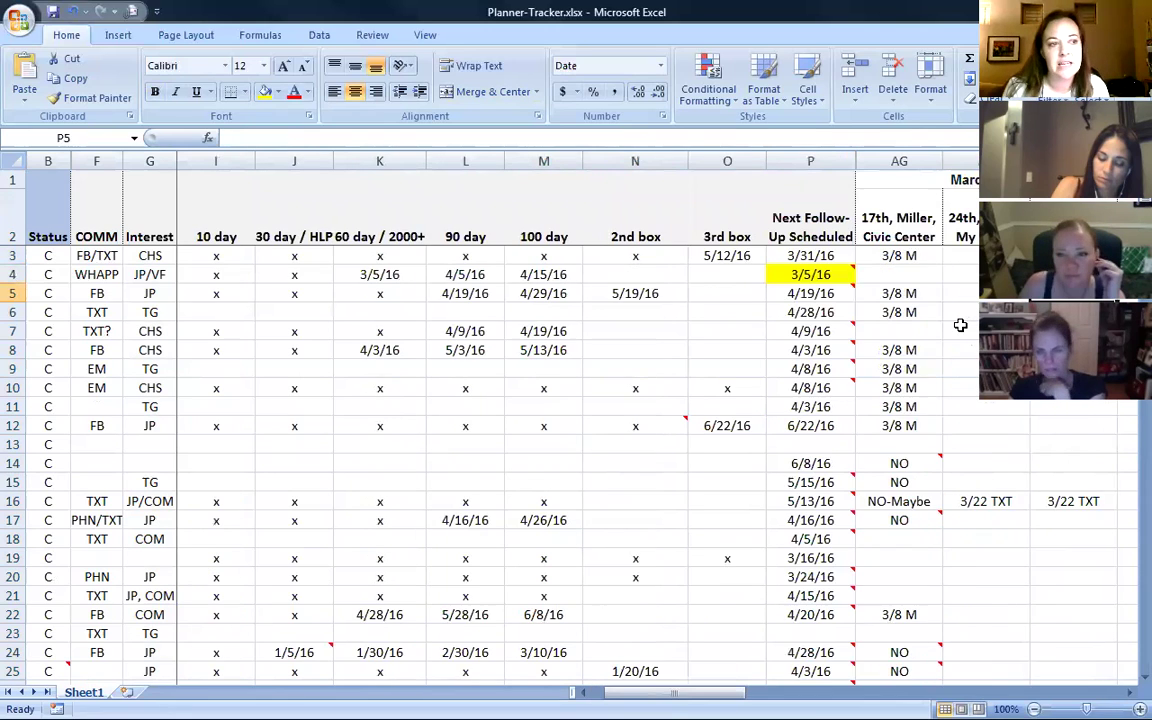
pyautogui.hscroll(1, 960, 325)
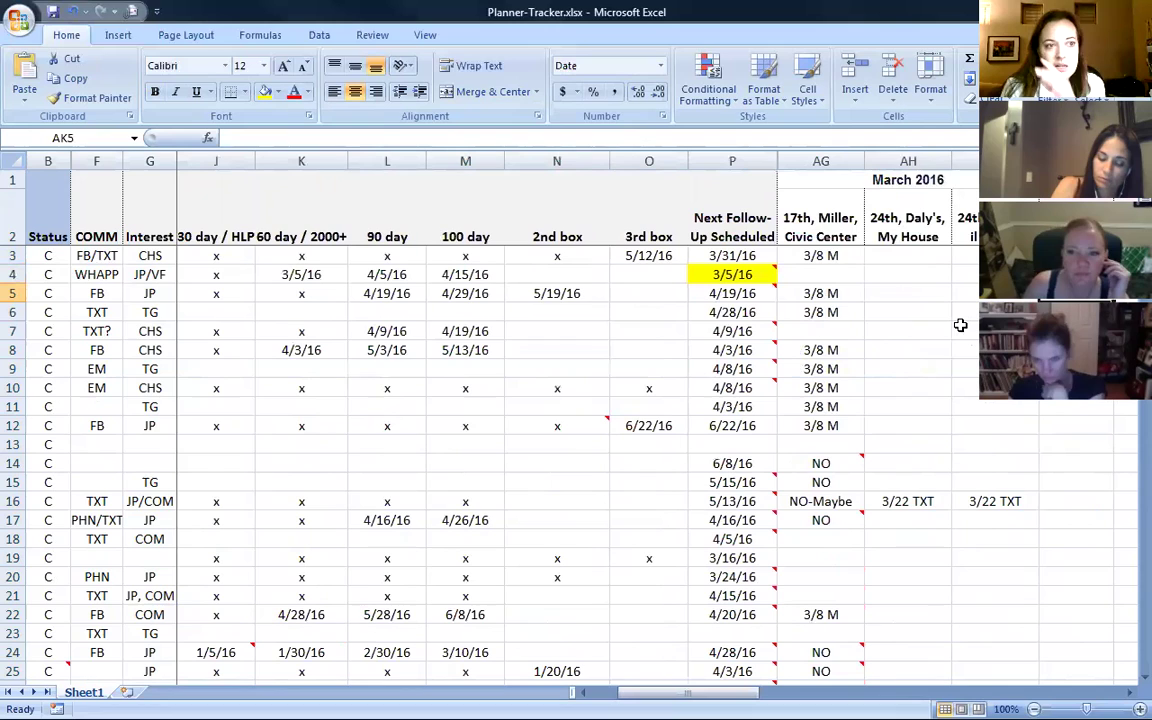
pyautogui.press('Left')
pyautogui.press('Left')
pyautogui.press('Left')
pyautogui.press('Left')
pyautogui.press('Left')
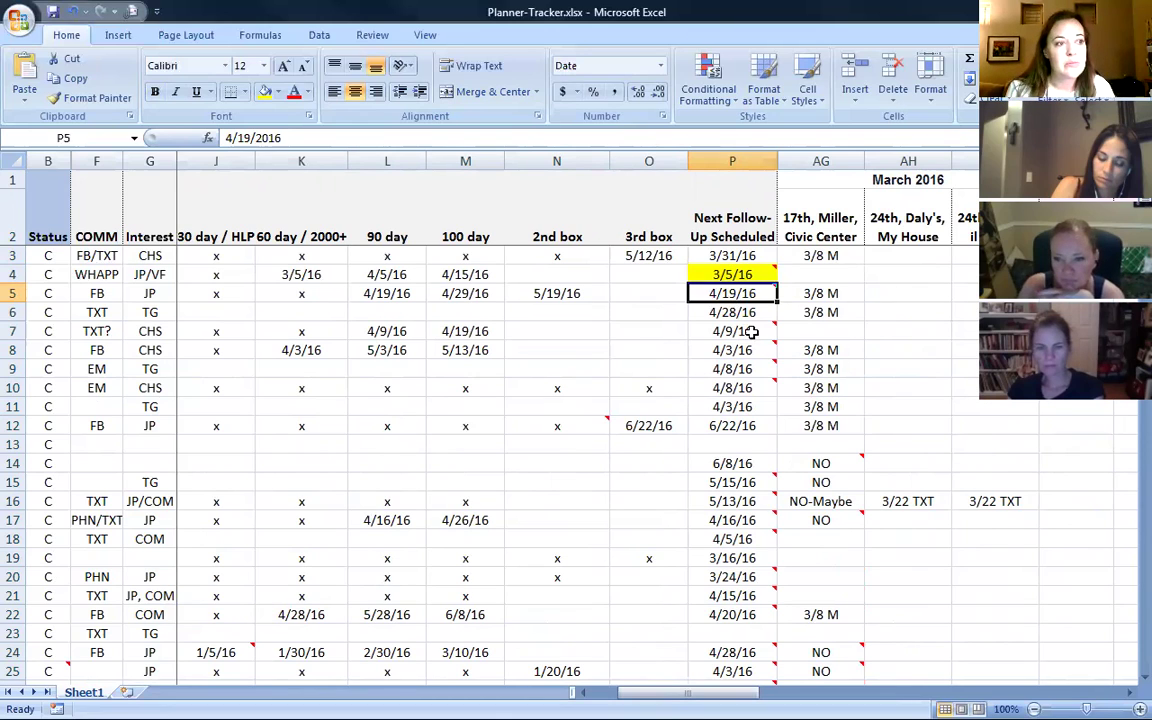
# Unhide the event columns between Next Follow-Up Scheduled and the March 2016 events
pyautogui.moveTo(752, 332)
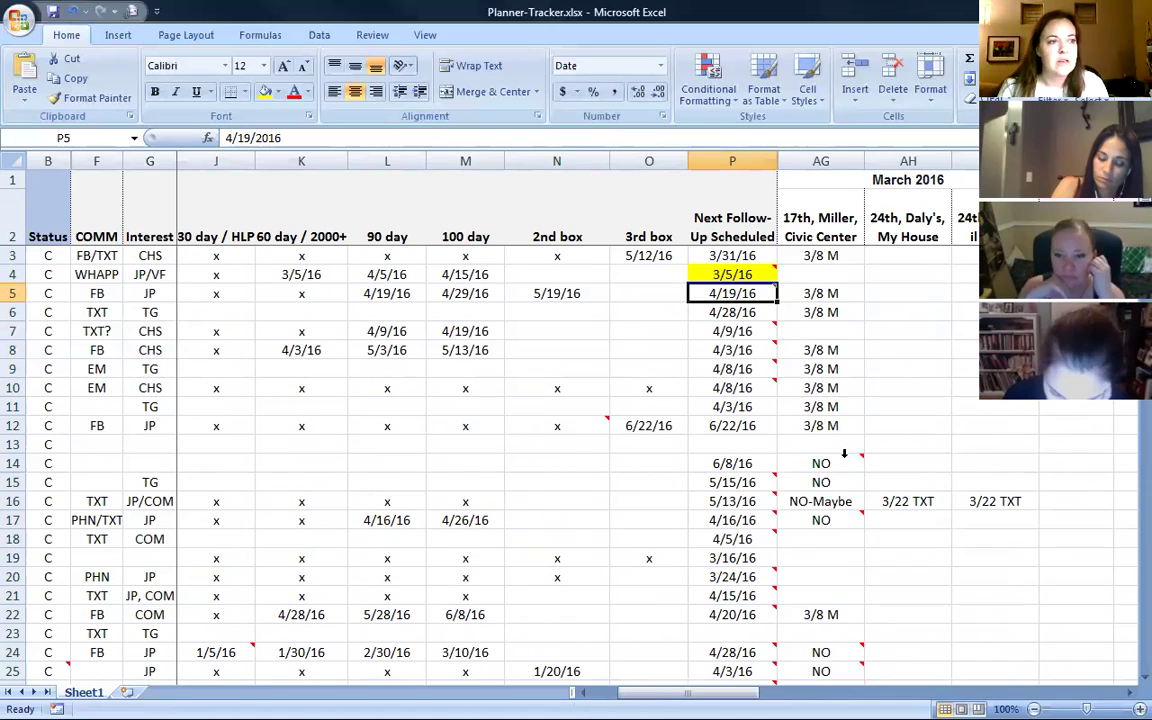
pyautogui.press('Right')
pyautogui.press('Down')
pyautogui.press('Down')
pyautogui.press('Down')
pyautogui.press('Down')
pyautogui.press('Down')
pyautogui.press('Down')
pyautogui.press('Down')
pyautogui.press('Left')
pyautogui.press('Left')
pyautogui.press('Right')
pyautogui.press('Right')
pyautogui.press('Right')
pyautogui.press('Right')
pyautogui.press('Right')
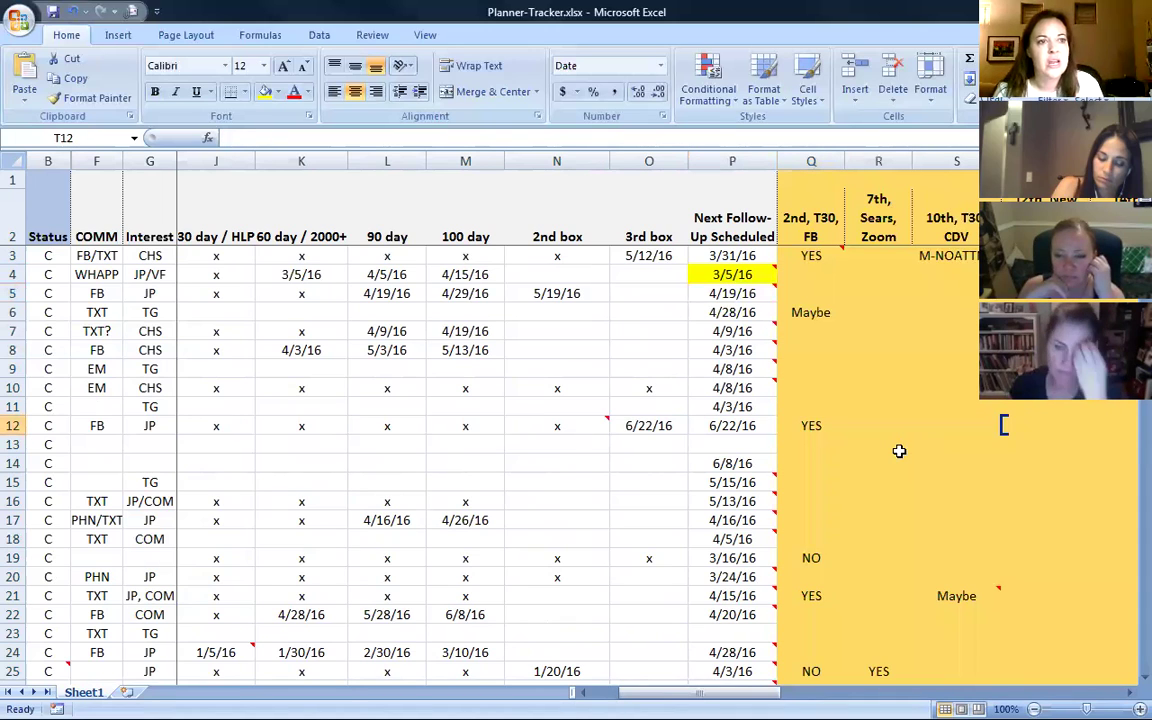
# Examine the invitation responses recorded for the contacts in the January 2016 event columns
pyautogui.hscroll(2, 899, 451)
pyautogui.press('Left')
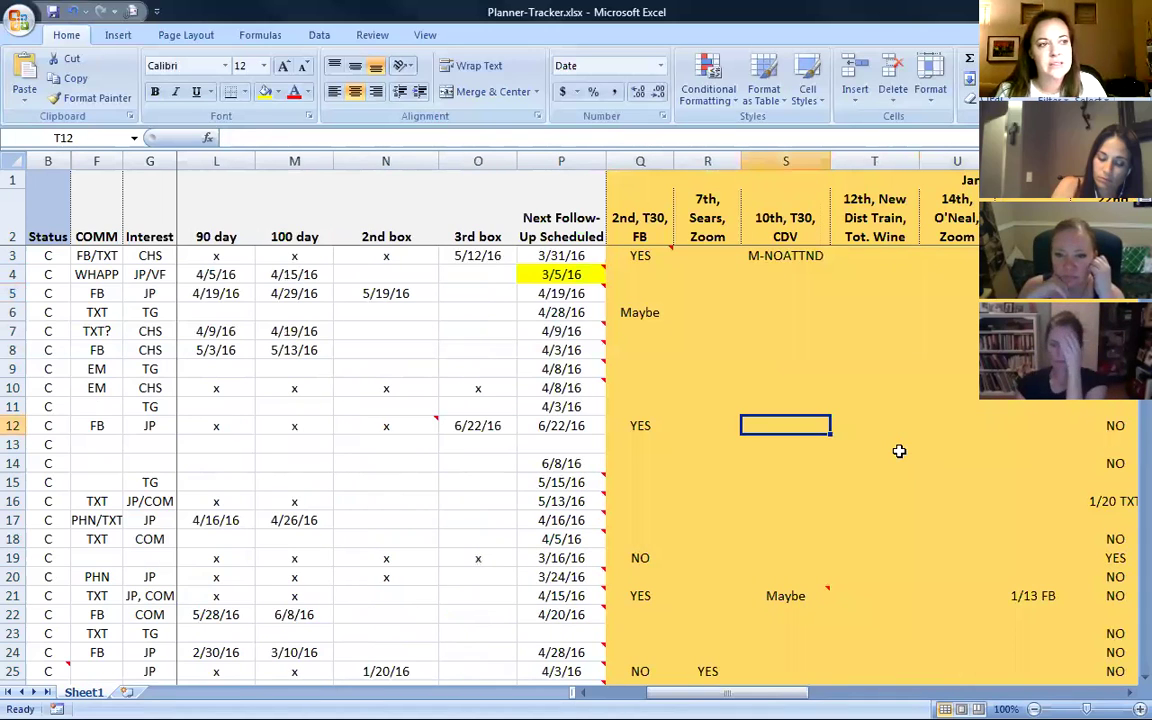
pyautogui.press('Up')
pyautogui.press('Up')
pyautogui.press('Up')
pyautogui.press('Up')
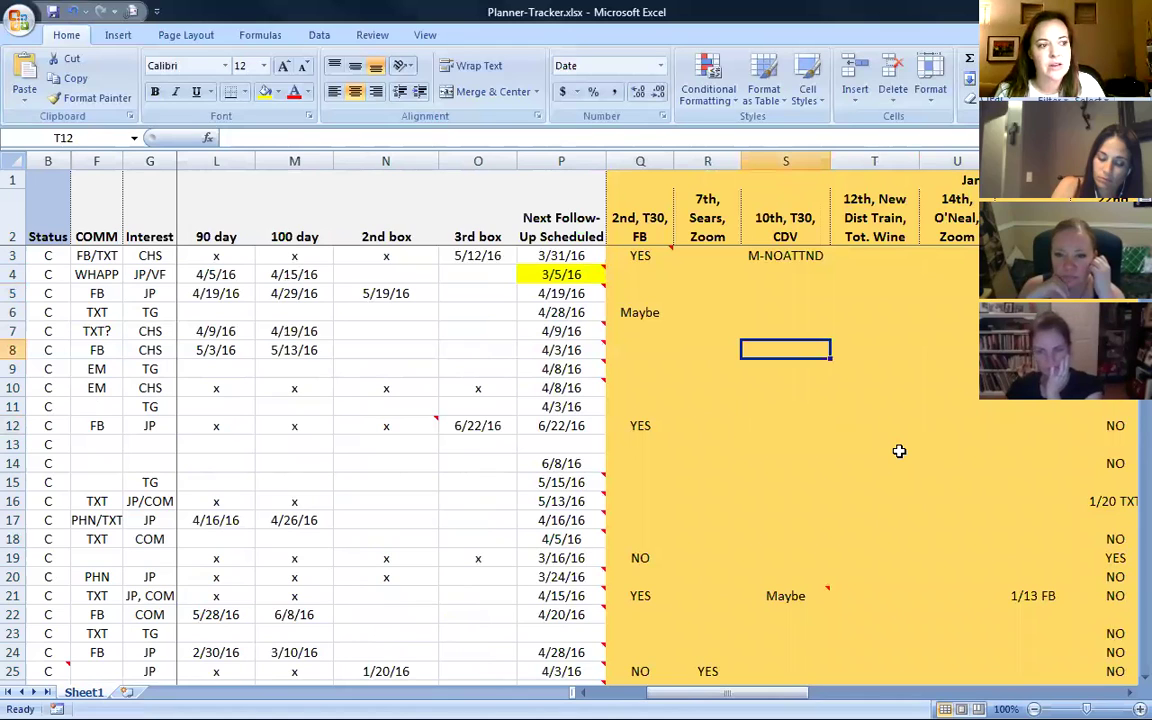
pyautogui.press('Left')
pyautogui.press('Down')
pyautogui.press('Down')
pyautogui.press('Right')
pyautogui.press('Down')
pyautogui.press('Down')
pyautogui.press('Down')
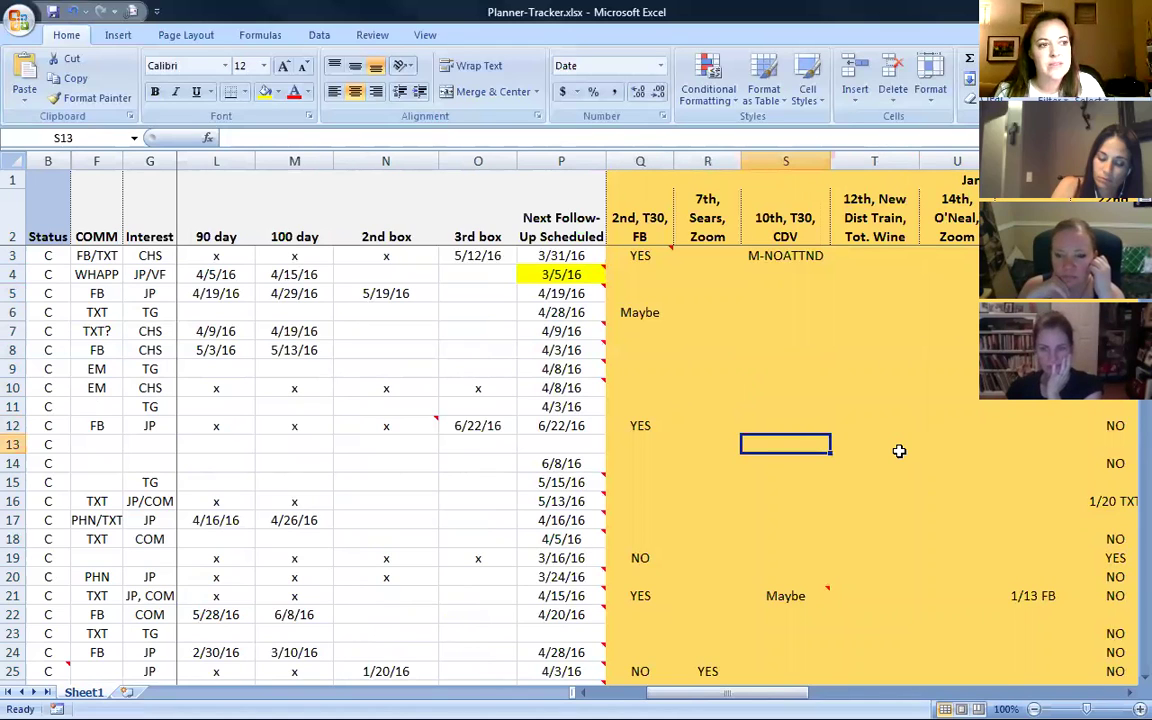
pyautogui.press('Right')
pyautogui.press('Right')
pyautogui.press('Right')
pyautogui.press('Right')
pyautogui.press('Right')
pyautogui.press('Right')
pyautogui.press('Left')
pyautogui.press('Left')
pyautogui.press('Left')
pyautogui.press('Up')
pyautogui.press('Right')
# Select the January 22nd Orange Tree event responses in rows 3 to 23 and read the comment on the row 18 response
pyautogui.moveTo(866, 257); pyautogui.dragTo(872, 633)
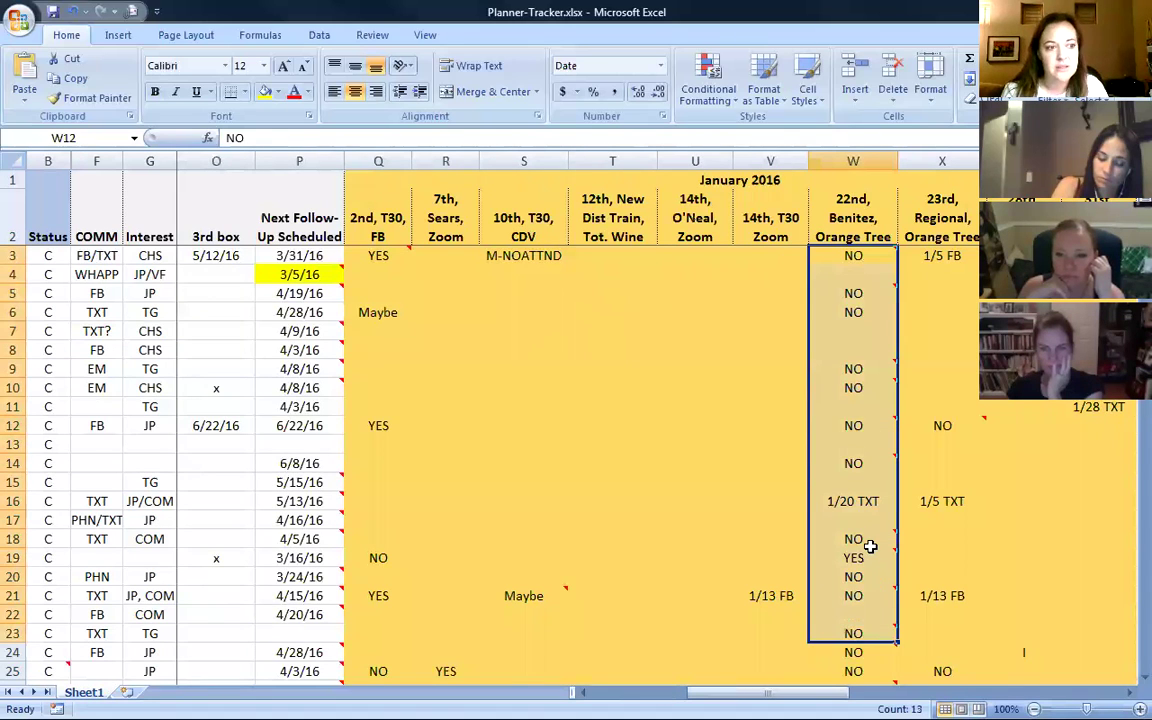
pyautogui.moveTo(872, 535)
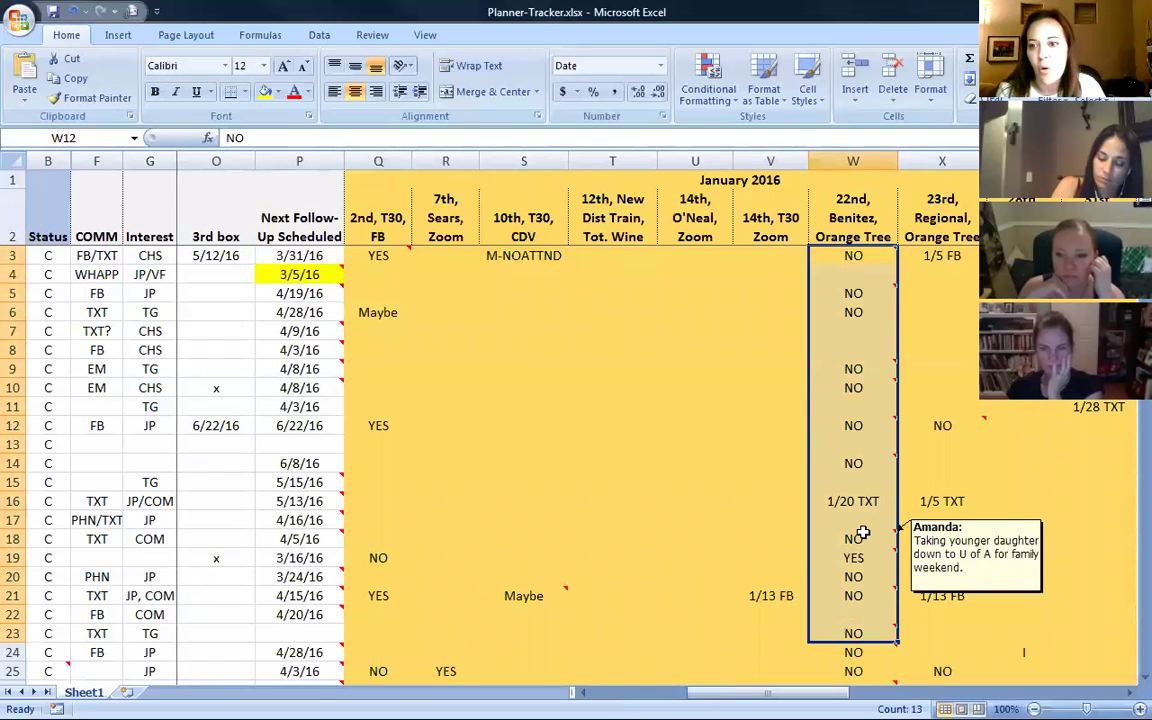
pyautogui.click(950, 484)
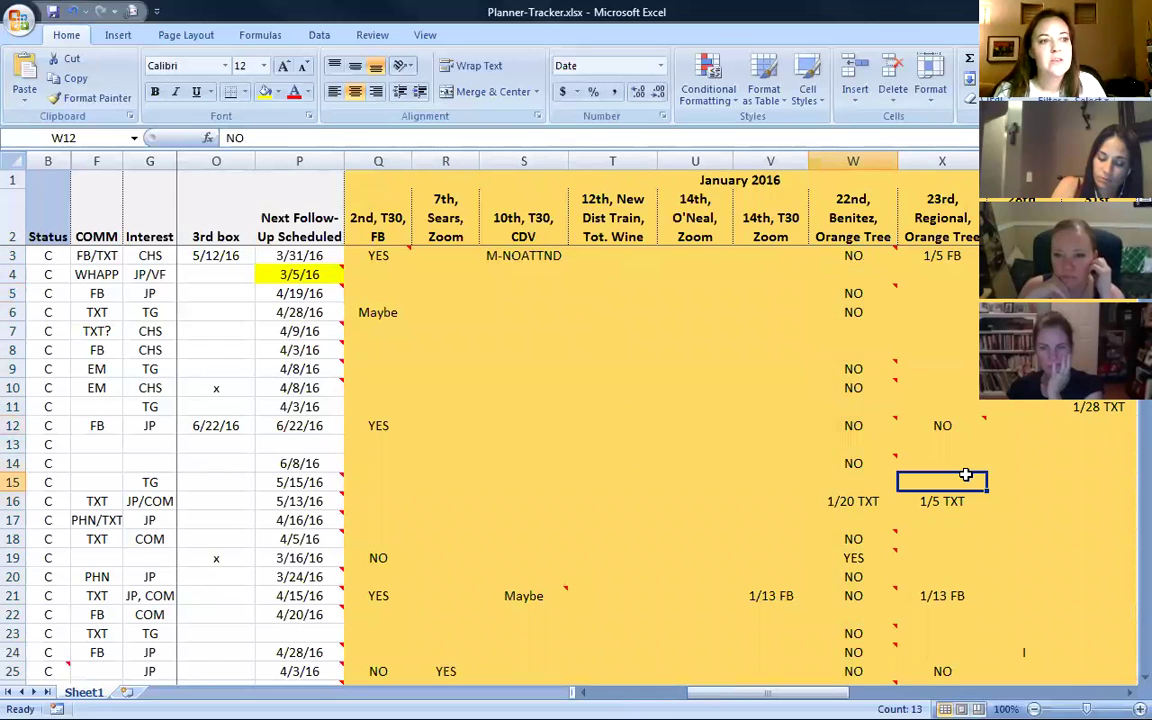
# Look over the invitation responses in the February 2016 event columns
pyautogui.hscroll(2, 965, 474)
pyautogui.hscroll(1, 965, 474)
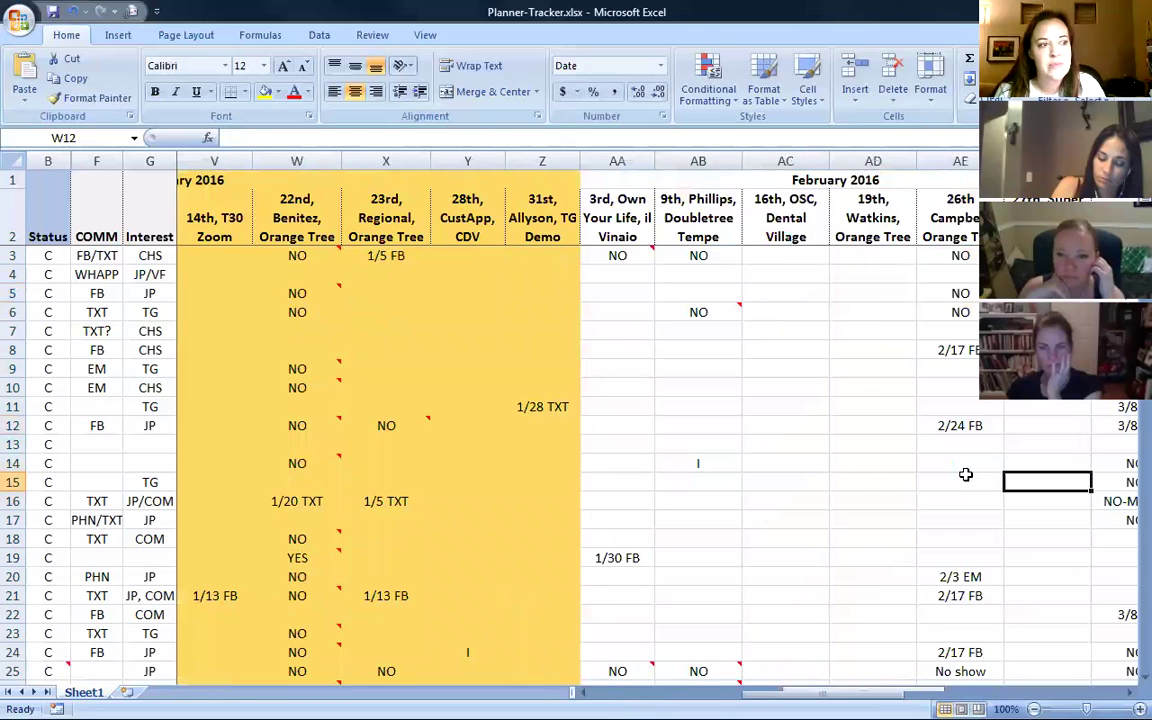
pyautogui.hscroll(1, 965, 474)
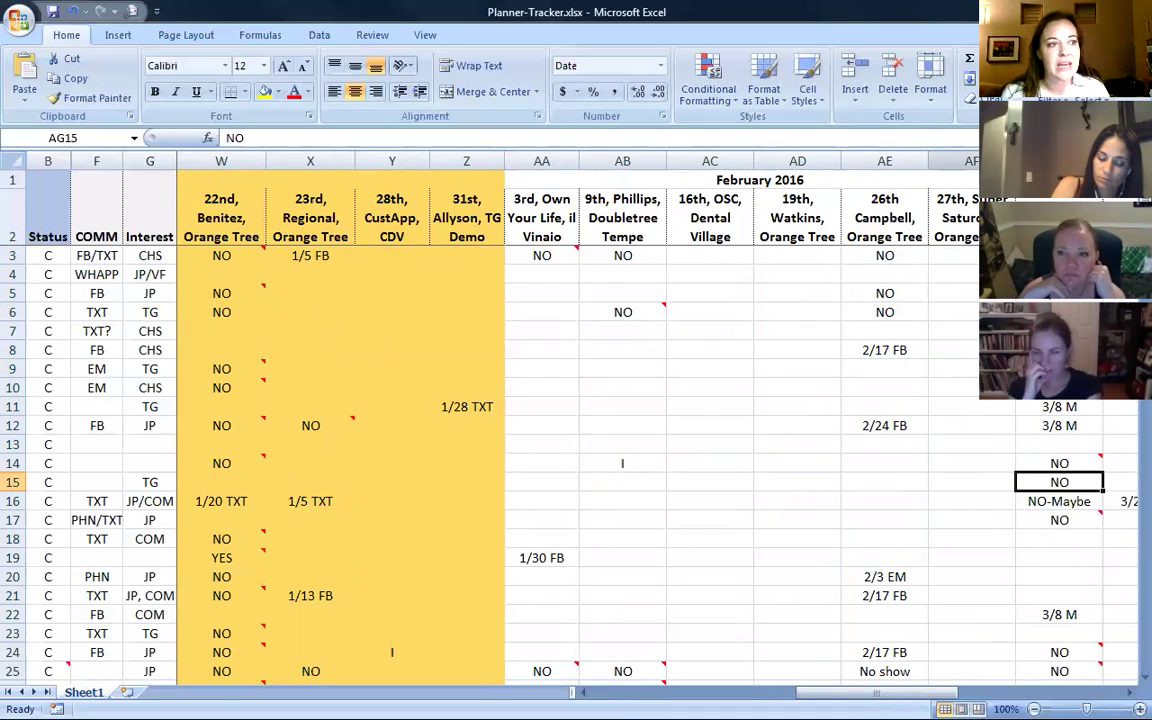
# Hide the January and February 2016 event columns, Q through AF
pyautogui.moveTo(995, 161); pyautogui.dragTo(300, 150)
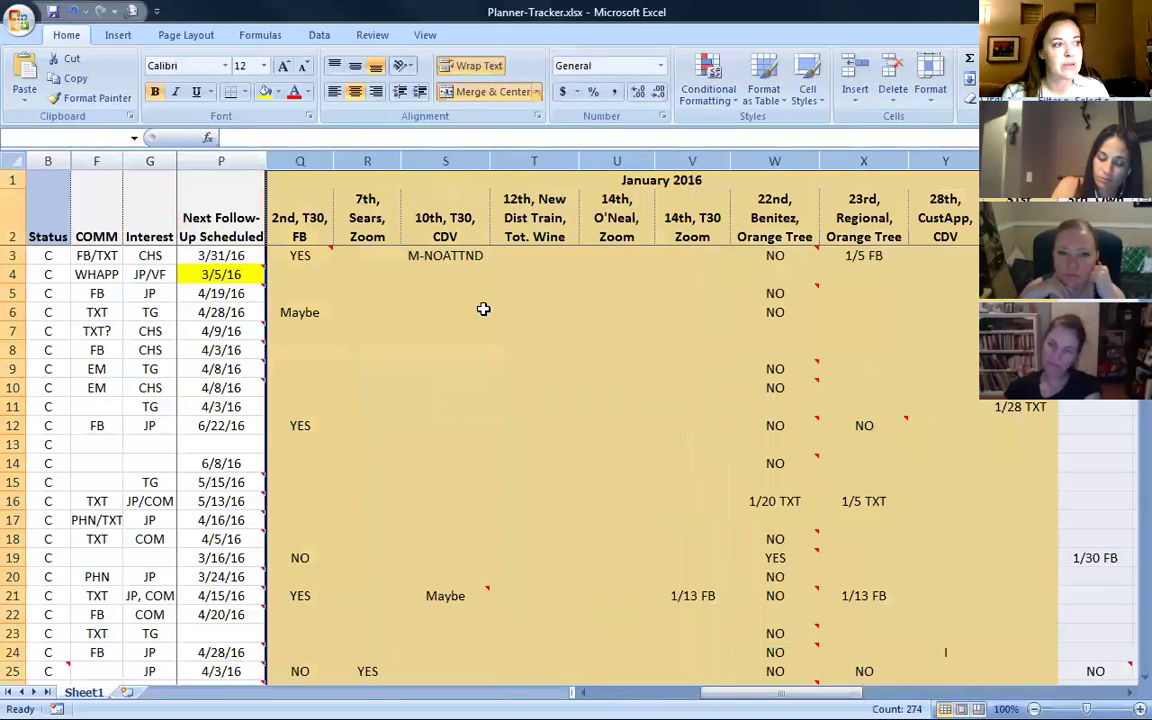
pyautogui.rightClick(489, 309)
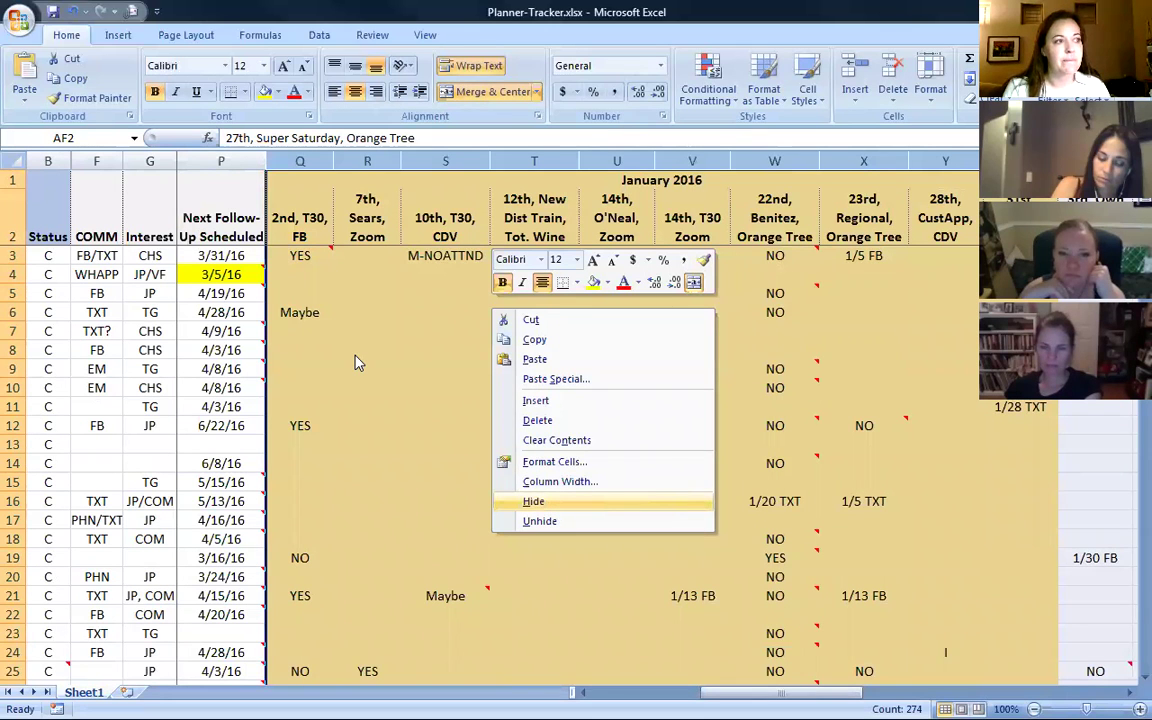
pyautogui.press('Return')
# Look through the contacts' statuses, order milestones and next follow-up dates down to the prospects around row 61
pyautogui.hscroll(-3, 357, 355)
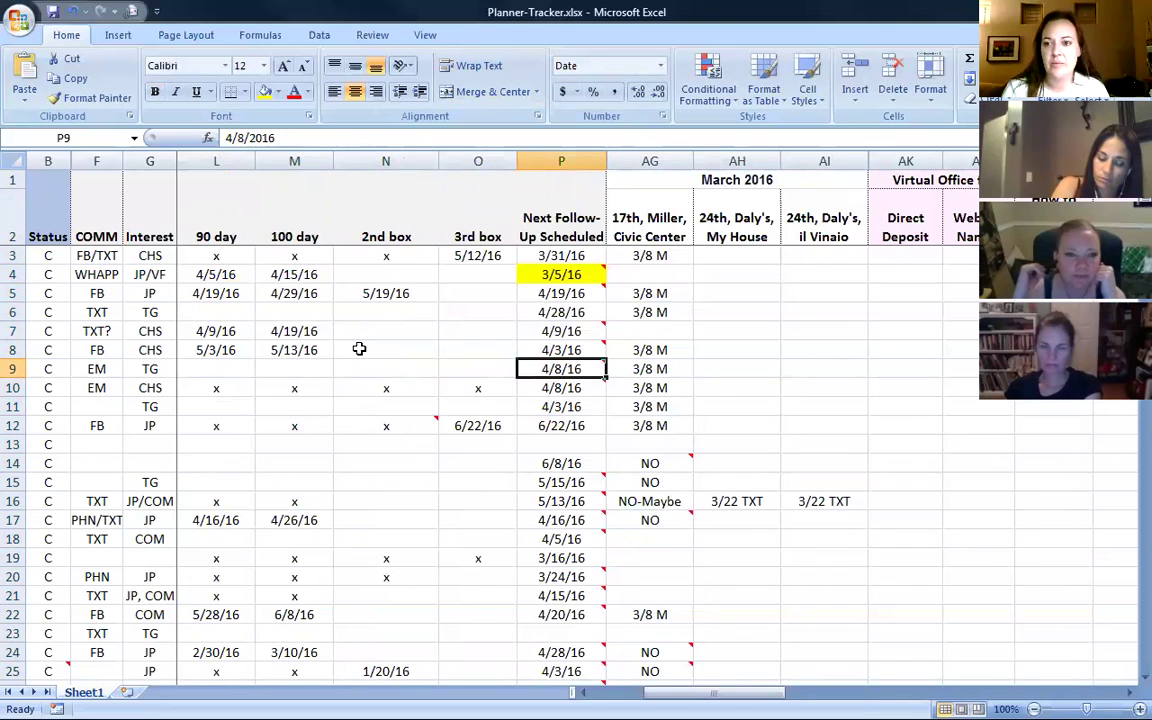
pyautogui.press('Down')
pyautogui.press('Home')
pyautogui.press('Down')
pyautogui.press('Down')
pyautogui.press('Down')
pyautogui.press('Down')
pyautogui.press('Down')
pyautogui.press('Down')
pyautogui.press('Down')
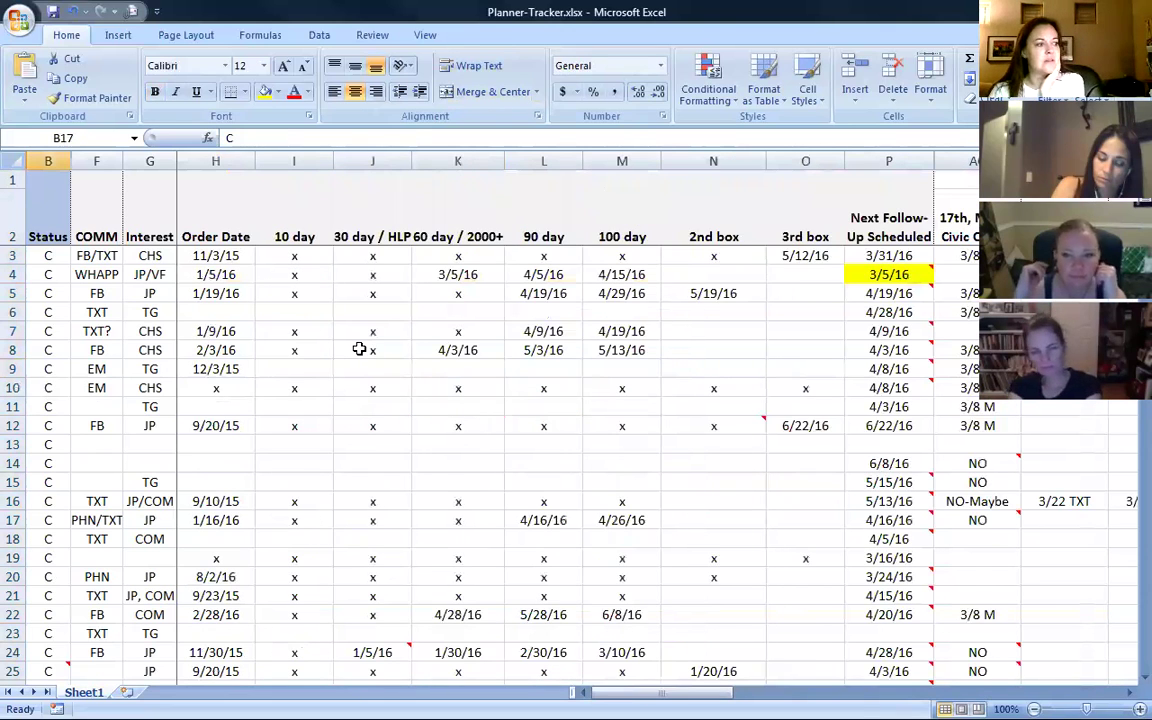
pyautogui.press('Down')
pyautogui.press('Down')
pyautogui.press('Down')
pyautogui.press('Down')
pyautogui.press('Down')
pyautogui.press('Down')
pyautogui.press('Down')
pyautogui.press('Down')
pyautogui.press('Down')
pyautogui.press('Down')
pyautogui.press('Down')
pyautogui.press('Down')
pyautogui.press('Down')
pyautogui.press('Down')
pyautogui.press('Down')
pyautogui.press('Down')
pyautogui.press('Down')
pyautogui.press('Down')
pyautogui.press('Down')
pyautogui.press('Down')
pyautogui.press('Down')
pyautogui.press('Down')
pyautogui.press('Down')
pyautogui.press('Down')
pyautogui.press('Down')
pyautogui.press('Down')
pyautogui.press('Down')
pyautogui.press('Down')
pyautogui.press('Down')
pyautogui.press('Down')
pyautogui.press('Down')
pyautogui.press('Down')
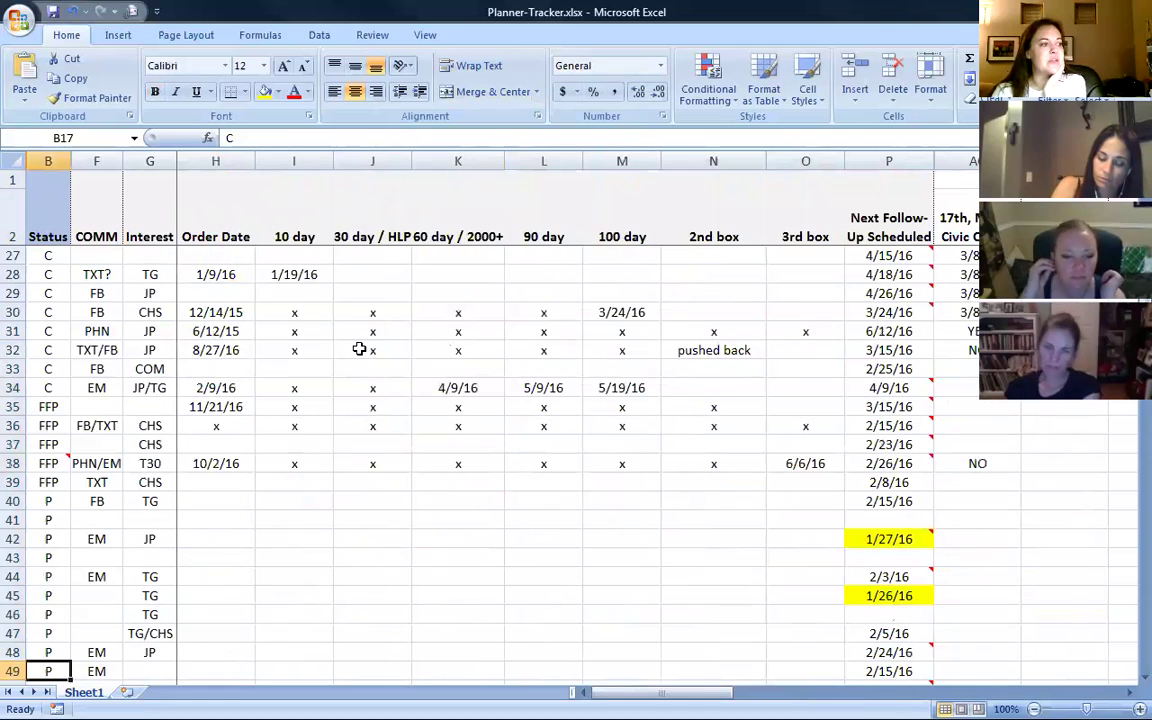
pyautogui.press('Down')
pyautogui.press('Down')
pyautogui.press('Down')
pyautogui.press('Down')
pyautogui.press('Down')
pyautogui.press('Down')
pyautogui.press('Down')
pyautogui.press('Down')
pyautogui.press('Down')
pyautogui.press('Down')
pyautogui.press('Down')
pyautogui.press('Down')
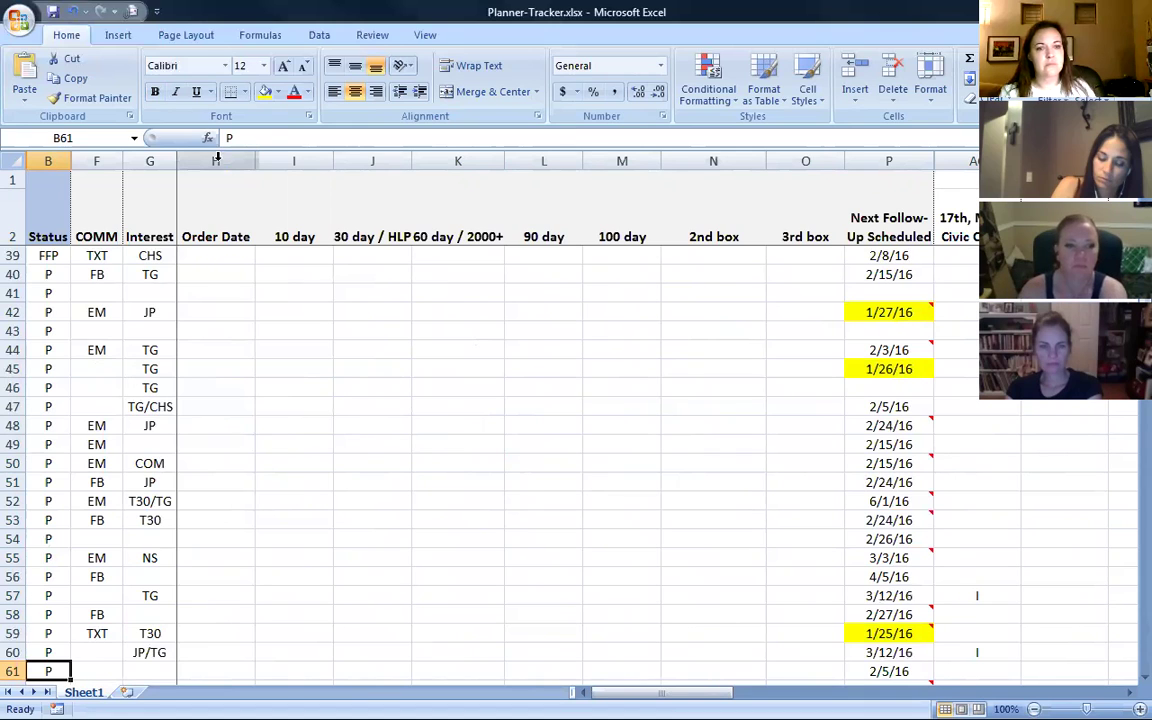
# Hide the Order Date through 3rd box columns, H to O, and select the March 17th event cell in row 49
pyautogui.moveTo(215, 161); pyautogui.dragTo(800, 208)
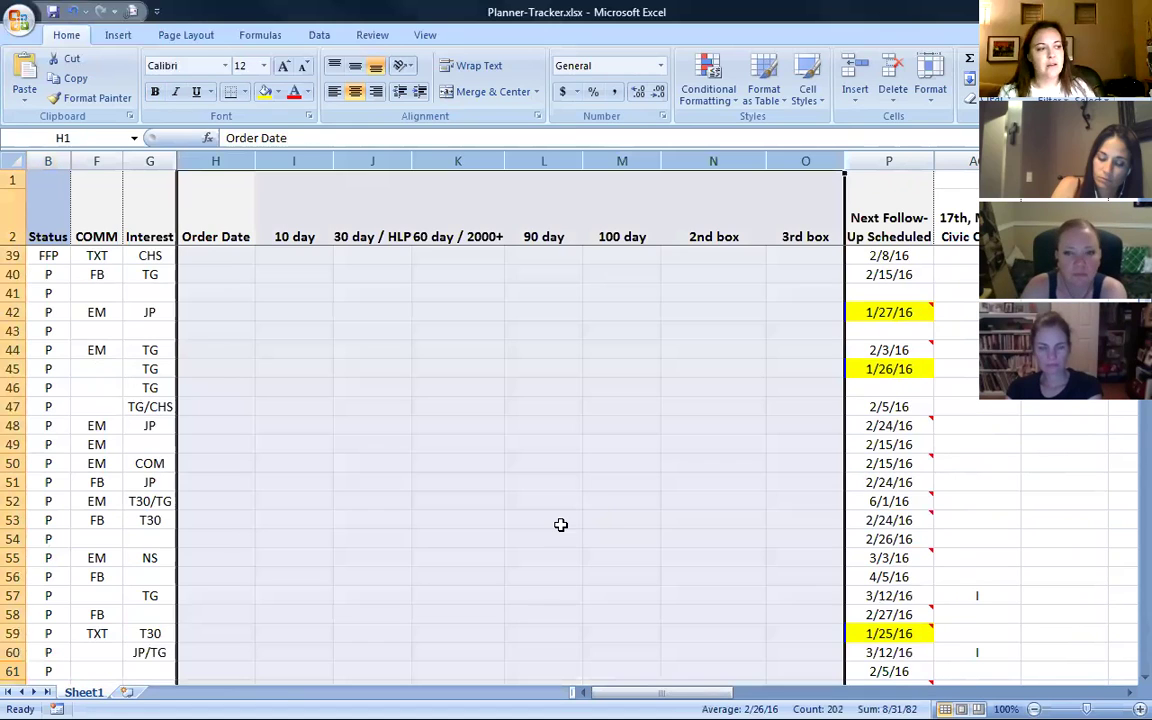
pyautogui.rightClick(561, 521)
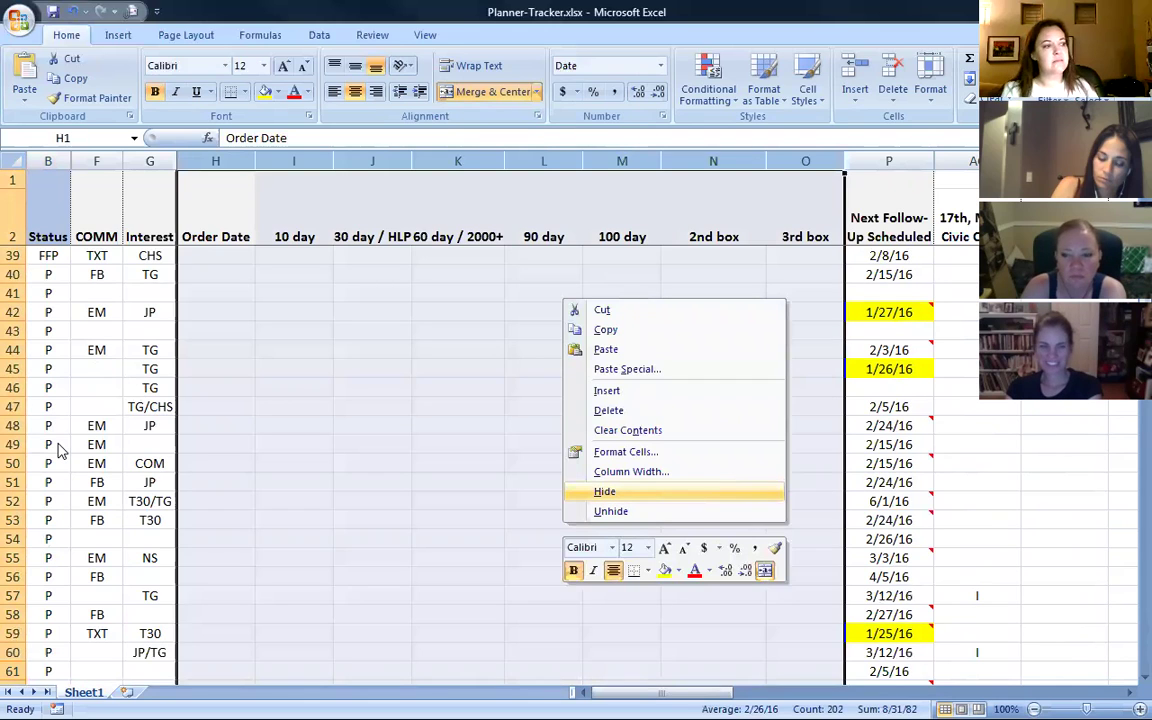
pyautogui.press('Return')
pyautogui.click(108, 444)
pyautogui.press('Right')
pyautogui.press('Right')
pyautogui.press('Right')
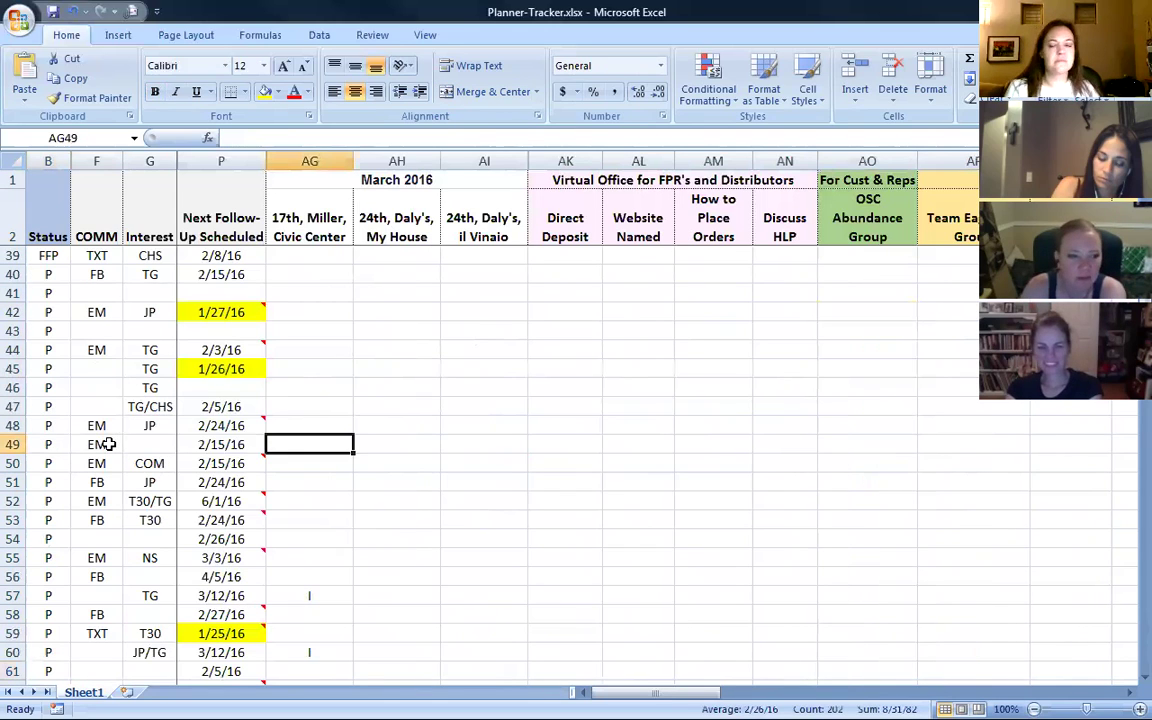